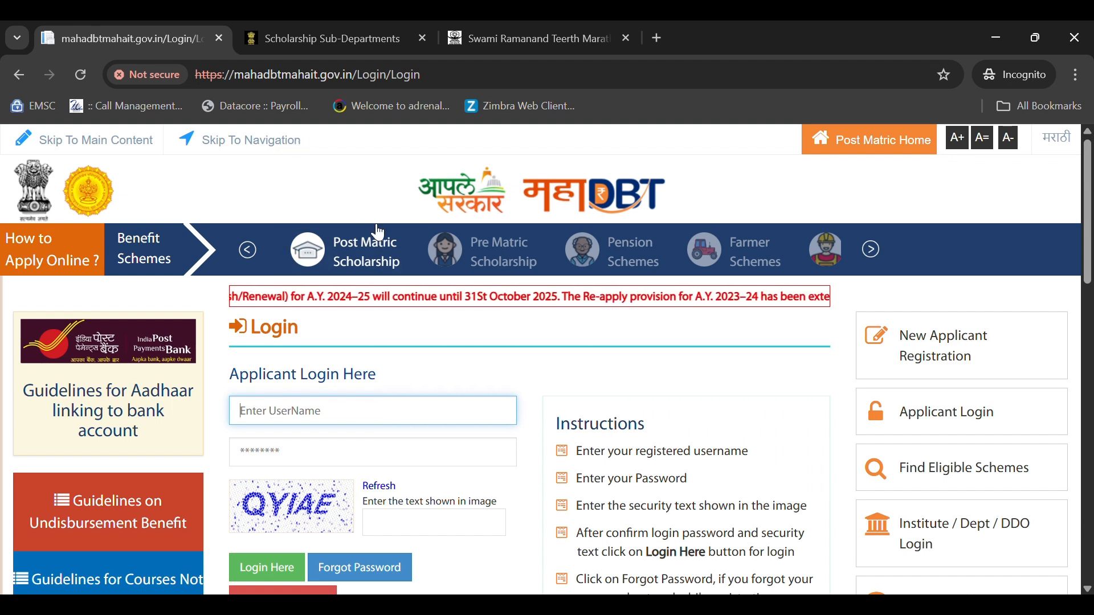
# - Log in to the applicant account by entering the username, password and captcha
pyautogui.scroll(-1, 365, 285)
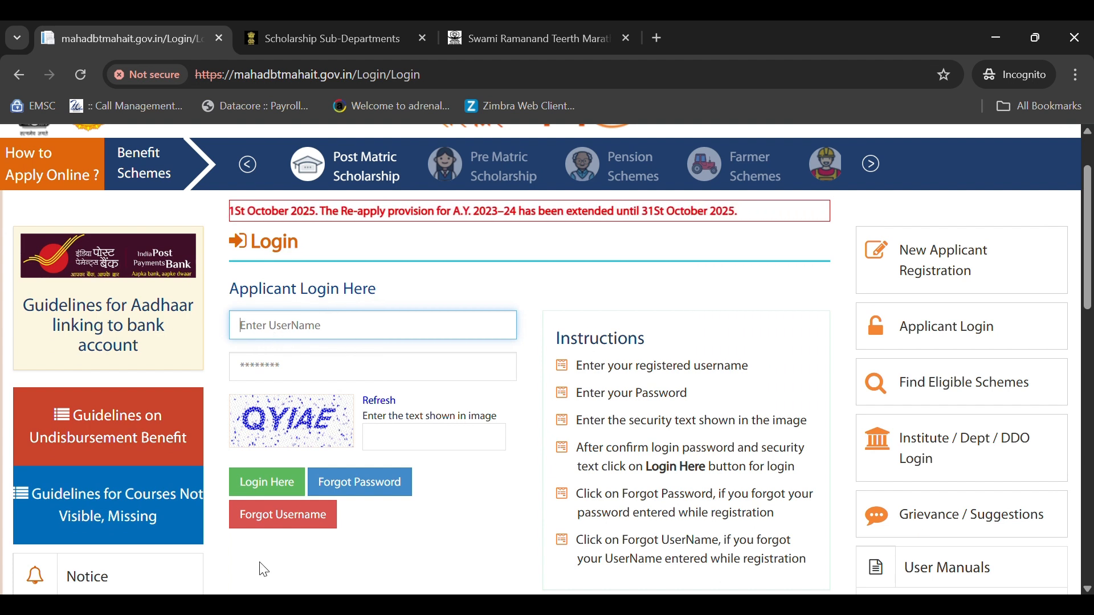
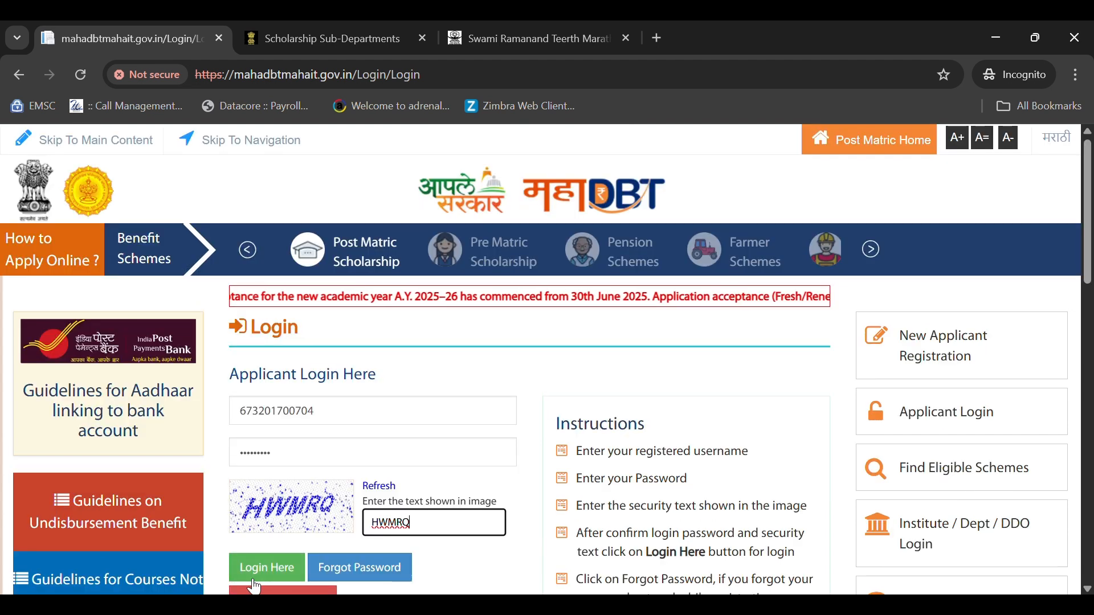
pyautogui.click(260, 564)
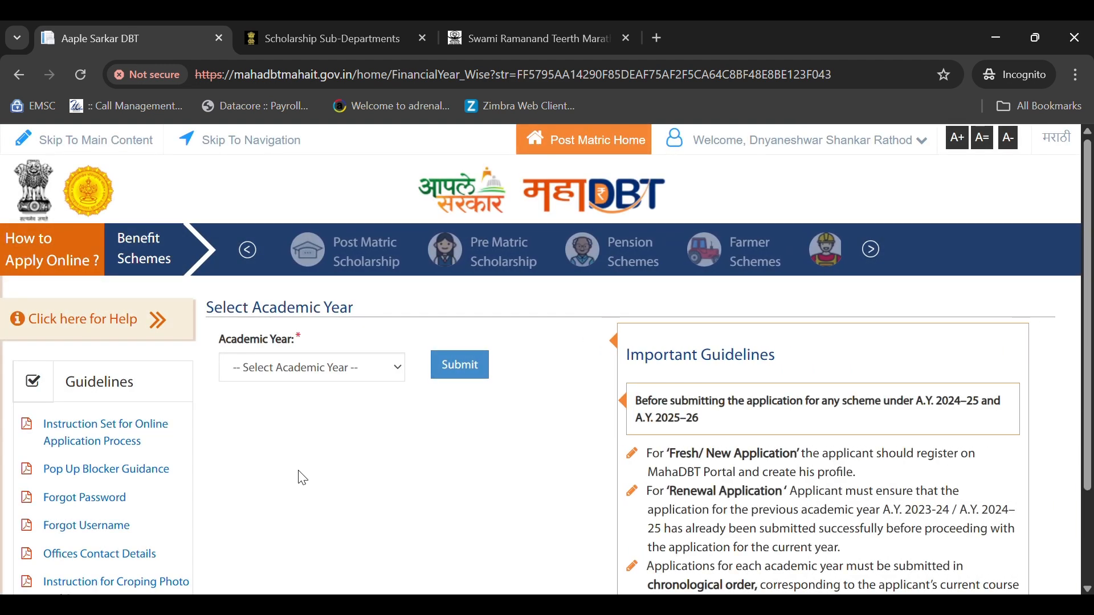
# - Submit academic year 2025-2026 and dismiss the Important Notice popup
pyautogui.click(288, 368)
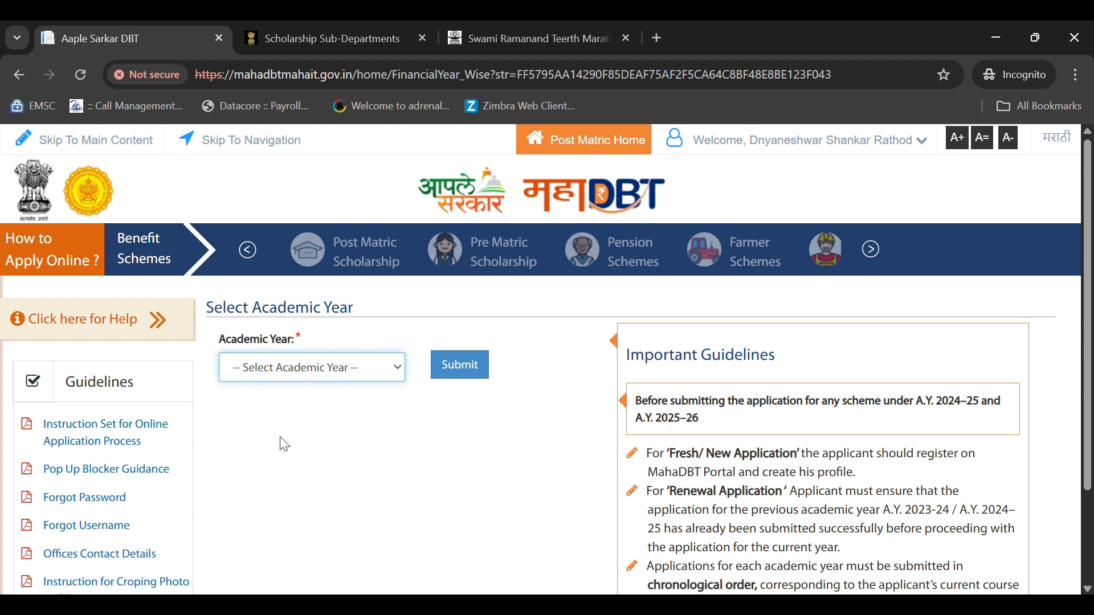
pyautogui.press('Down')
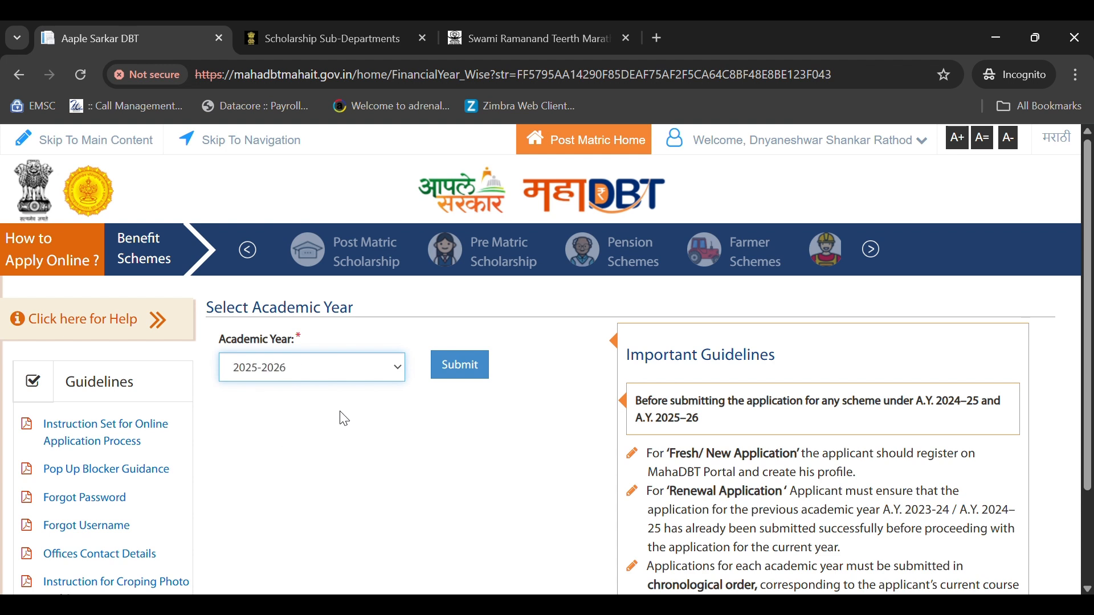
pyautogui.click(481, 376)
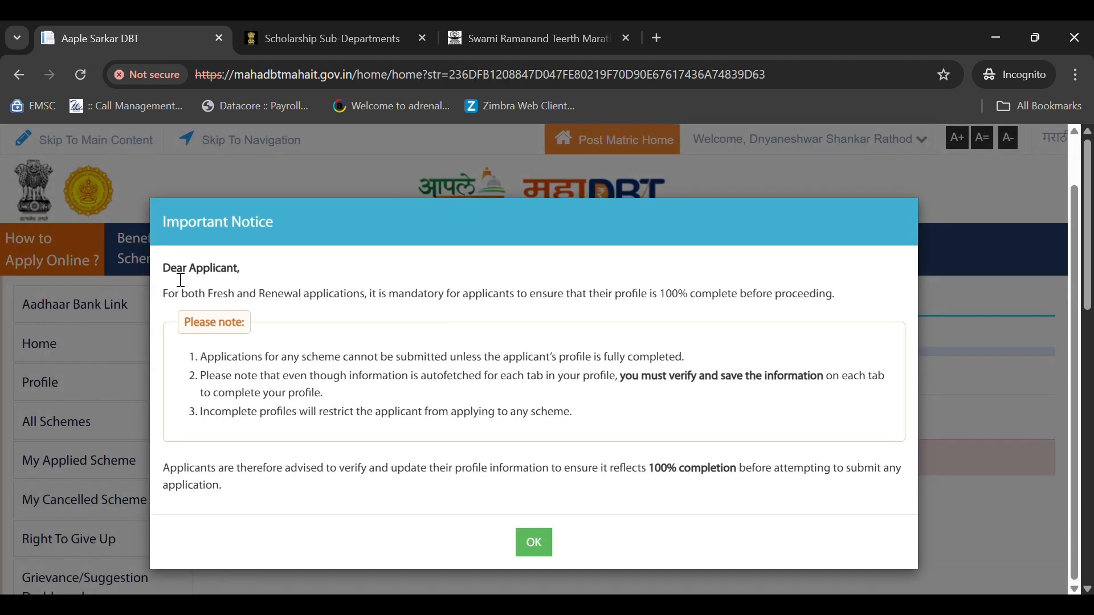
pyautogui.moveTo(172, 269); pyautogui.dragTo(393, 307)
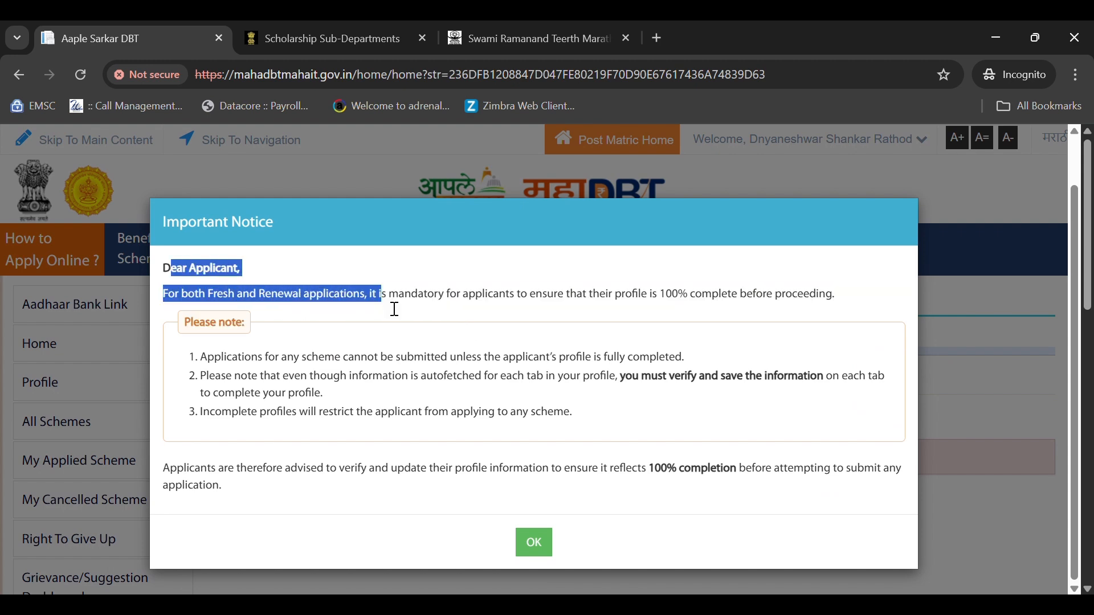
pyautogui.click(430, 306)
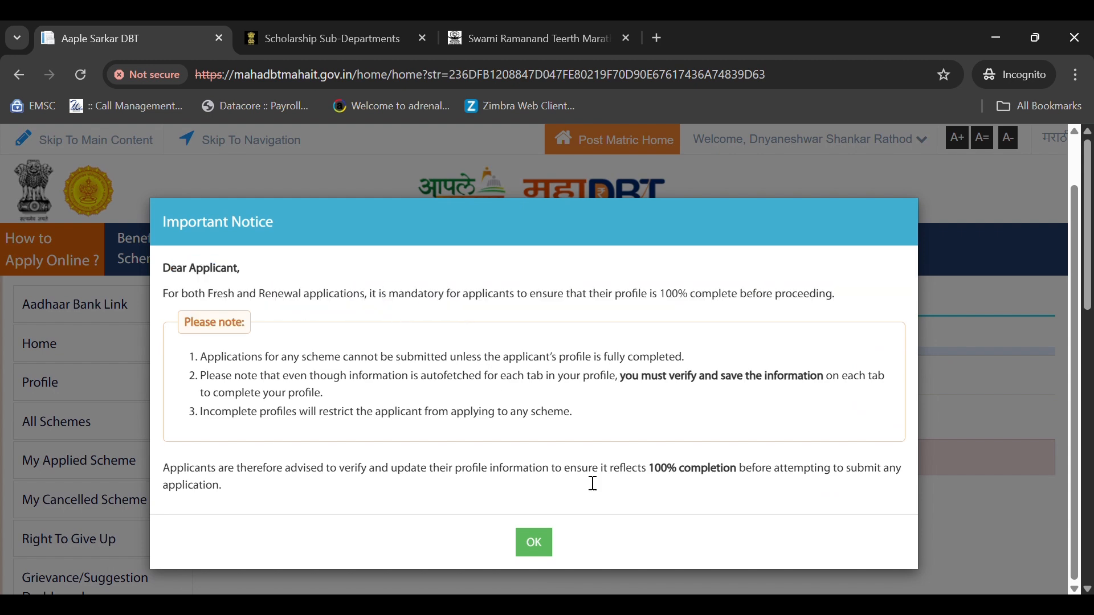
pyautogui.click(544, 546)
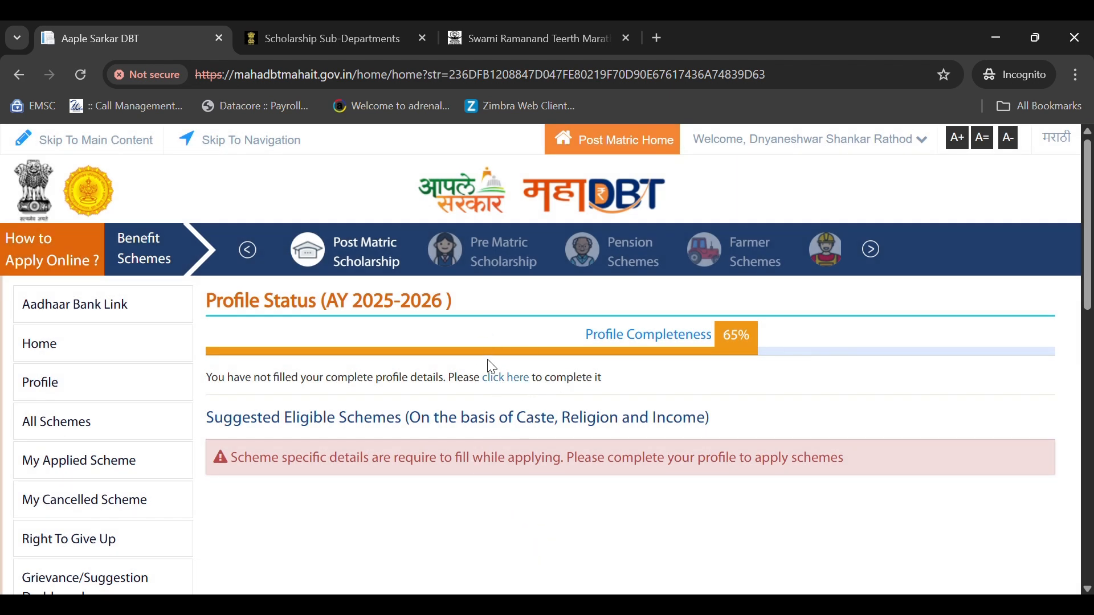
# - Open the Personal Information profile form and close the profile rules notice
pyautogui.click(514, 387)
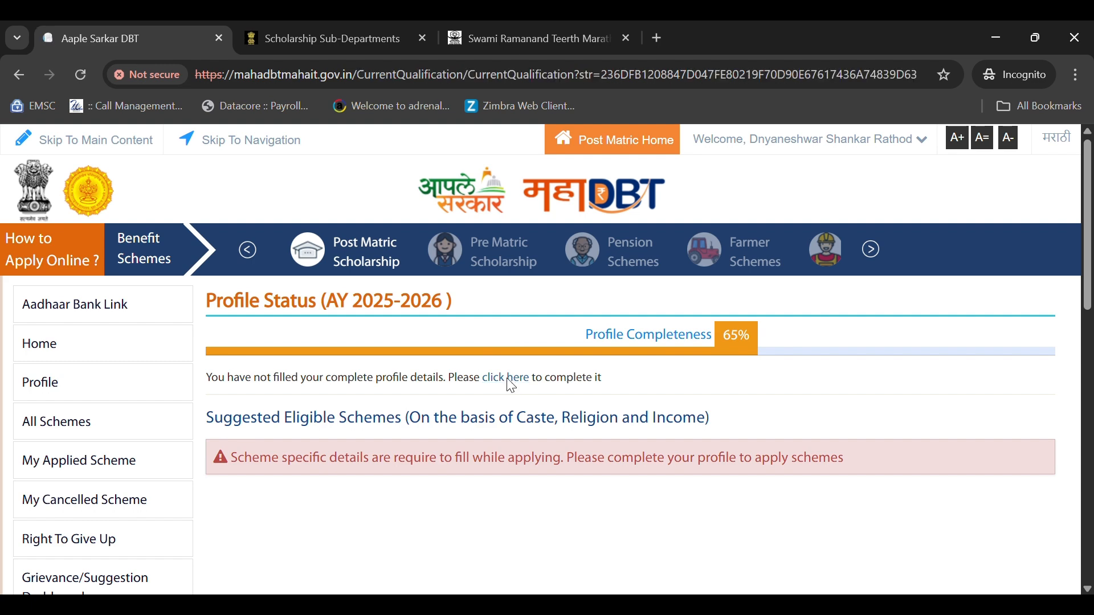
pyautogui.click(271, 408)
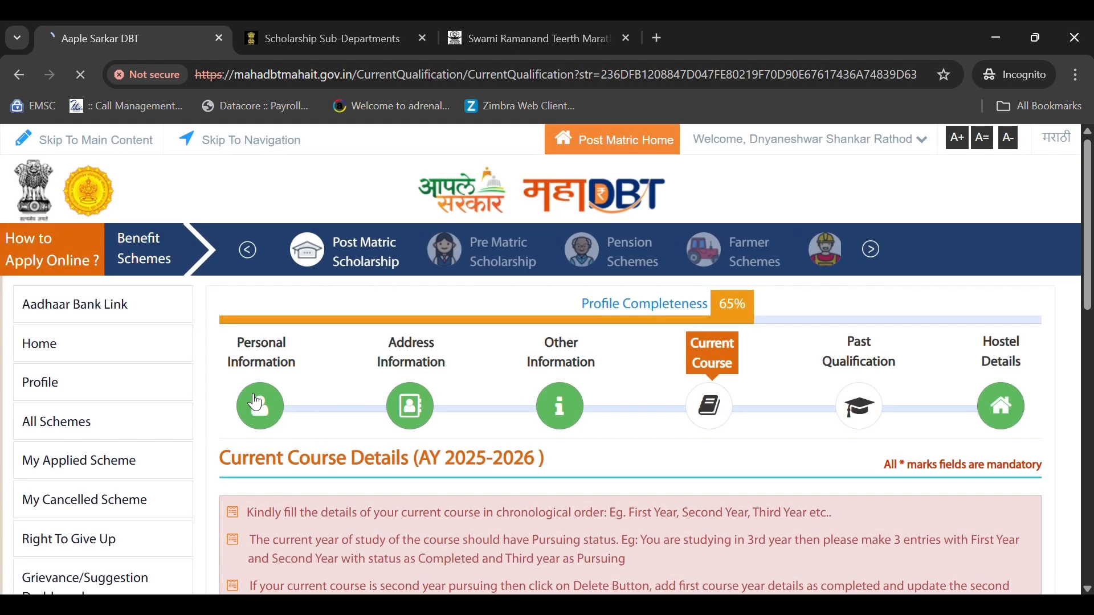
pyautogui.scroll(-3, 619, 354)
pyautogui.scroll(-10, 620, 355)
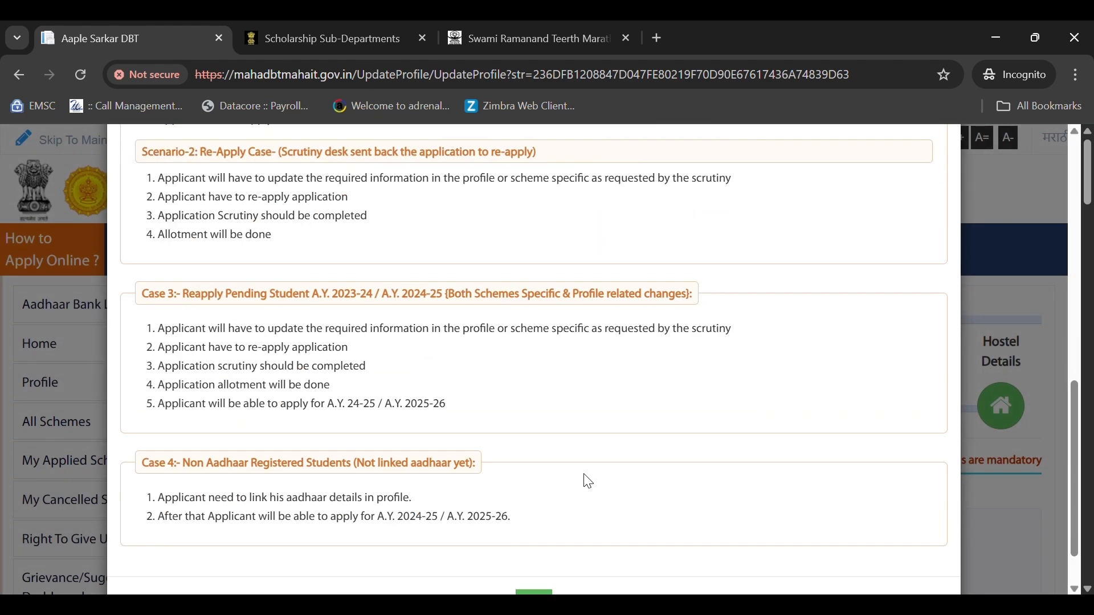
pyautogui.click(540, 539)
# - Scroll down to Income Details and start choosing the income certificate file
pyautogui.scroll(-4, 358, 402)
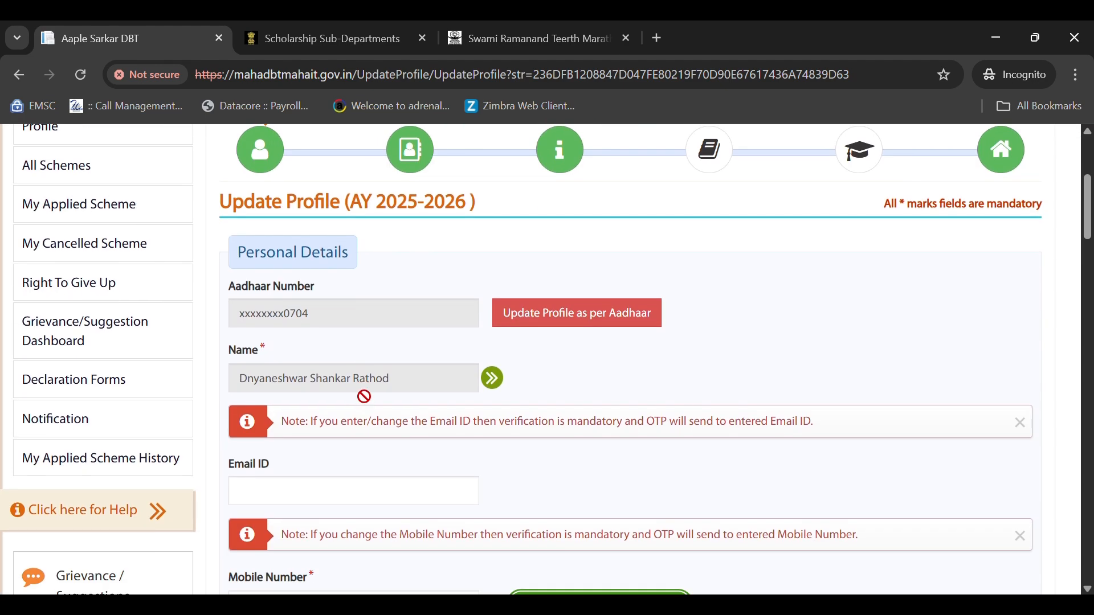
pyautogui.scroll(-4, 379, 362)
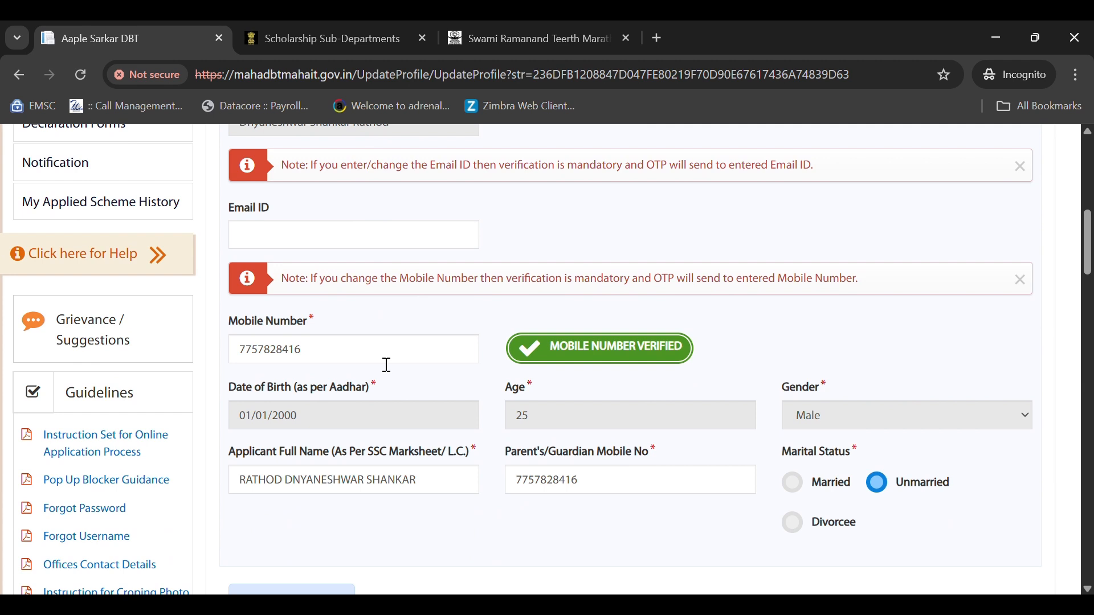
pyautogui.scroll(-10, 387, 365)
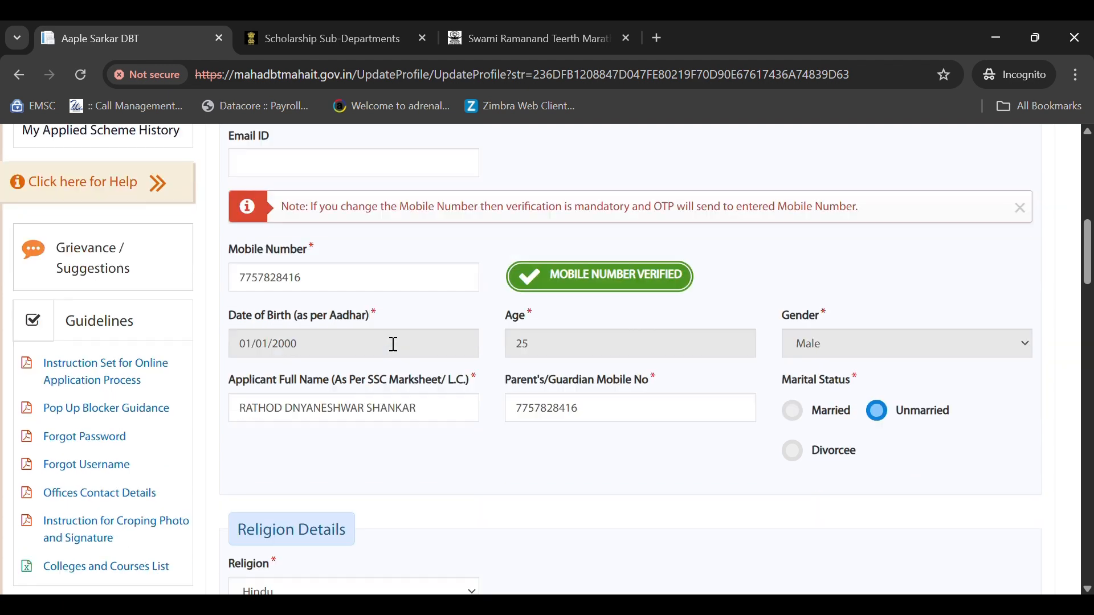
pyautogui.scroll(-7, 383, 342)
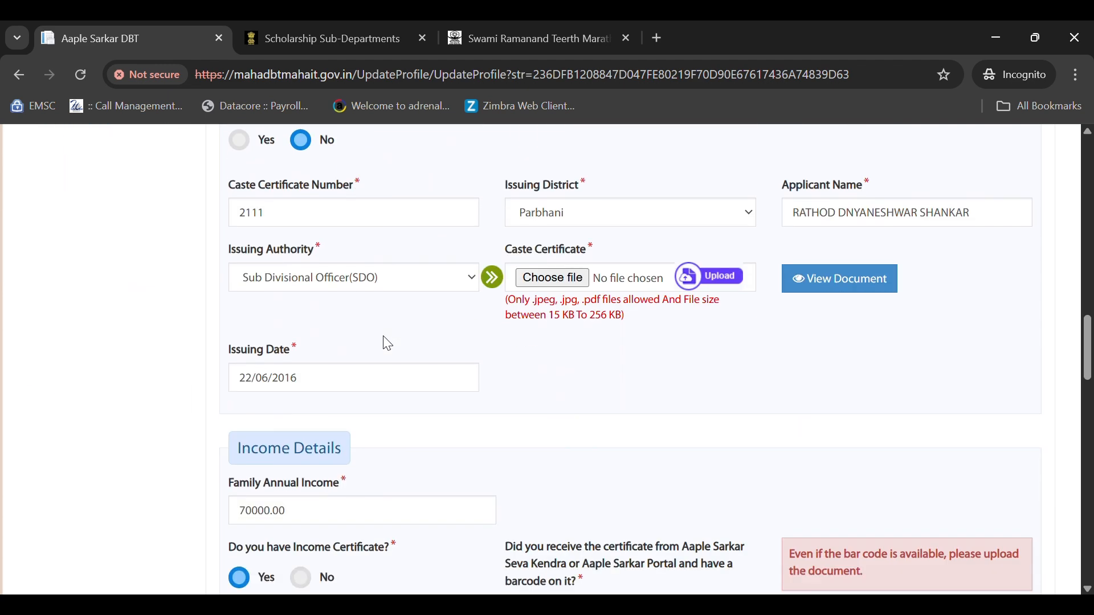
pyautogui.scroll(-1, 374, 398)
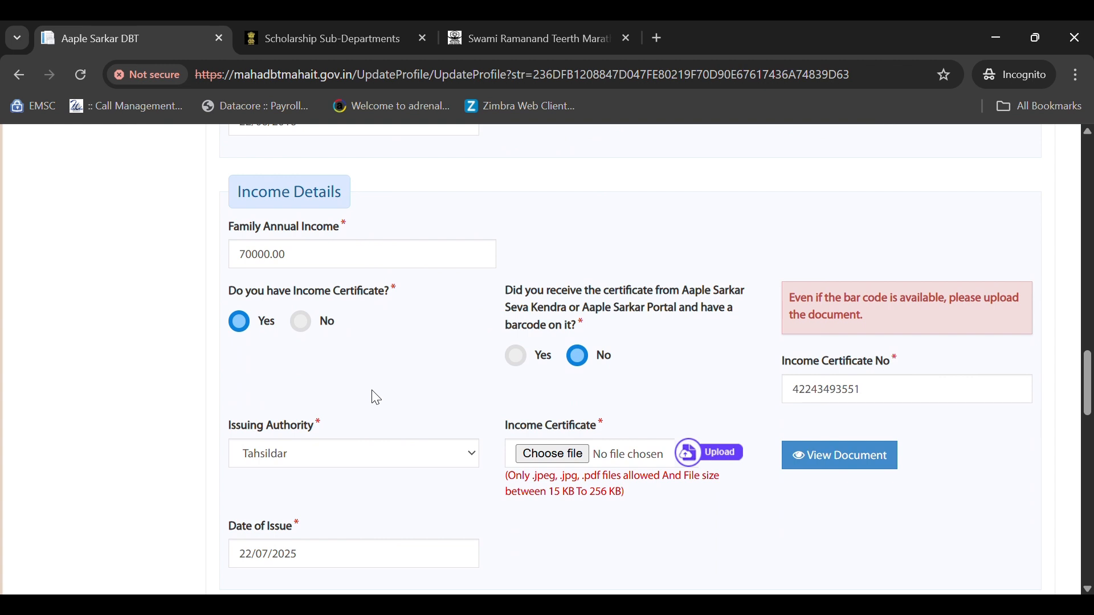
pyautogui.click(575, 460)
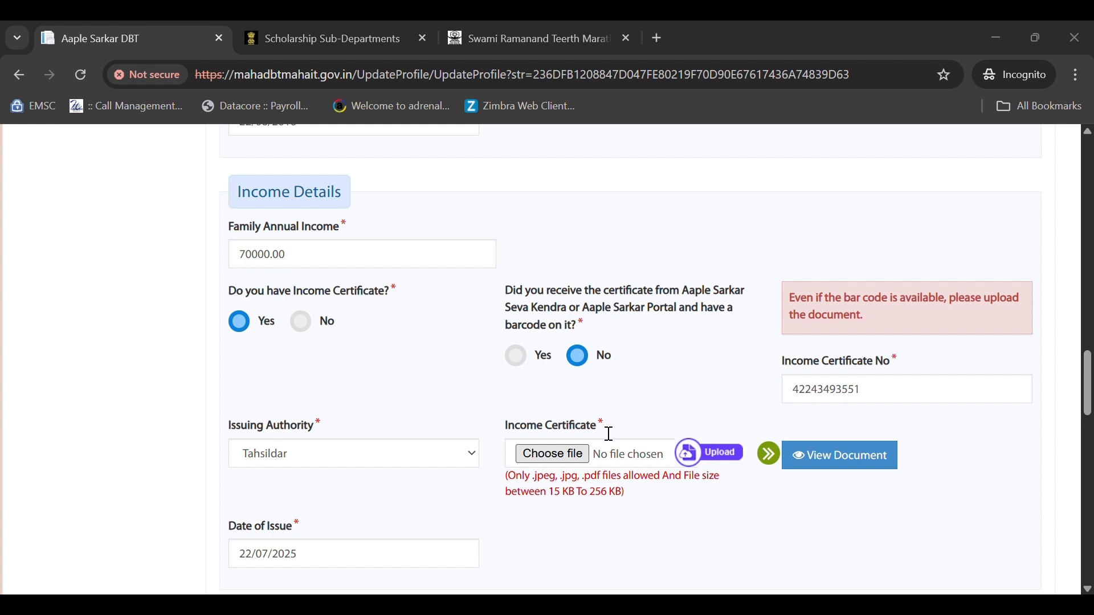
# - Upload the income certificate document and acknowledge the upload success message
pyautogui.click(689, 456)
pyautogui.click(692, 463)
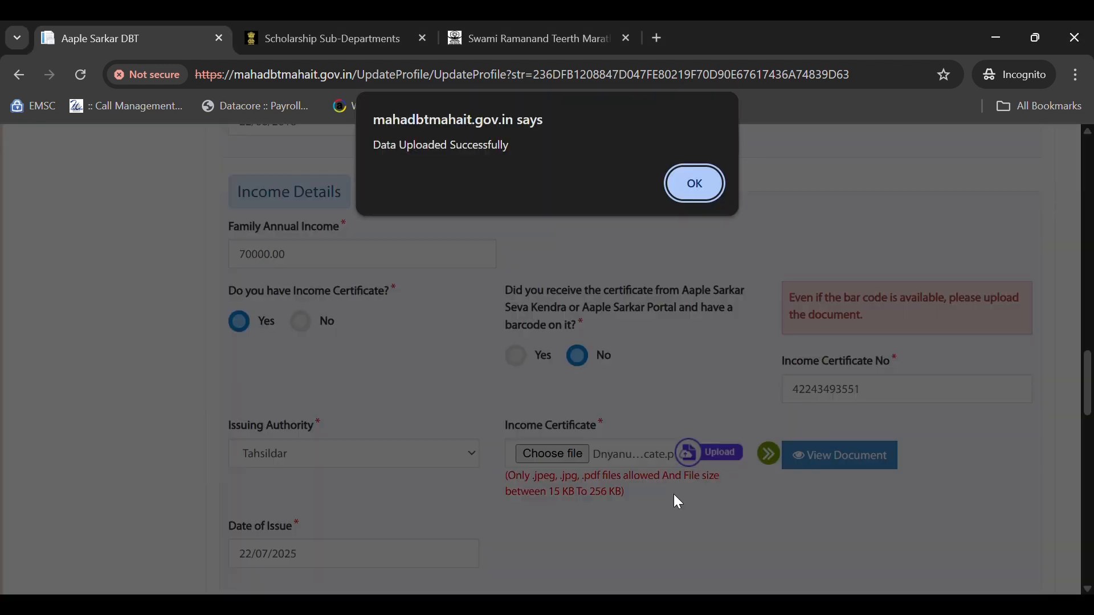
pyautogui.click(686, 190)
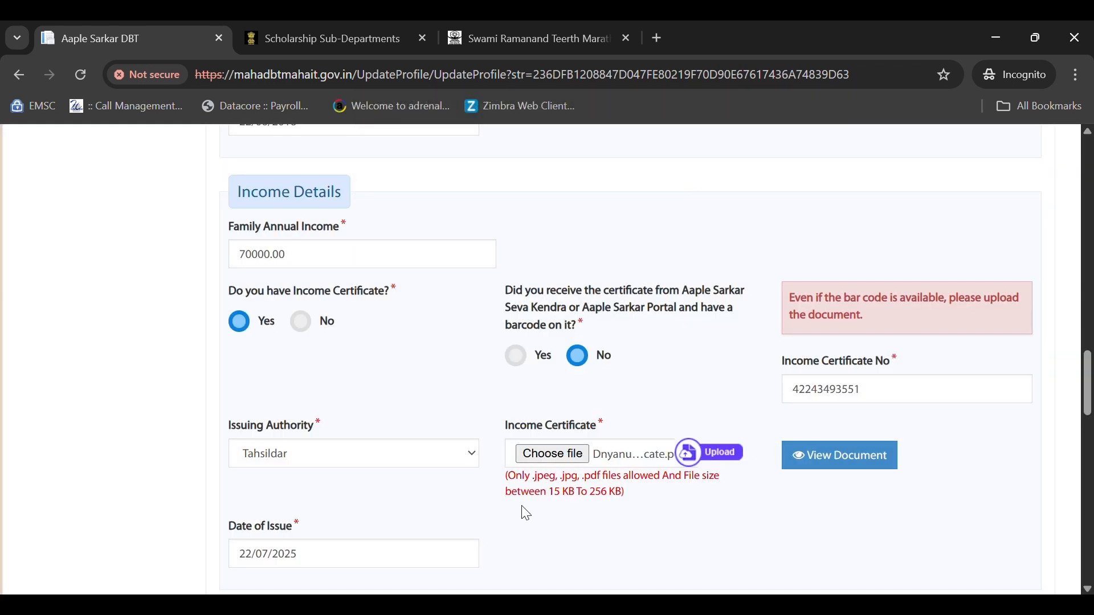
pyautogui.moveTo(547, 494); pyautogui.dragTo(619, 495)
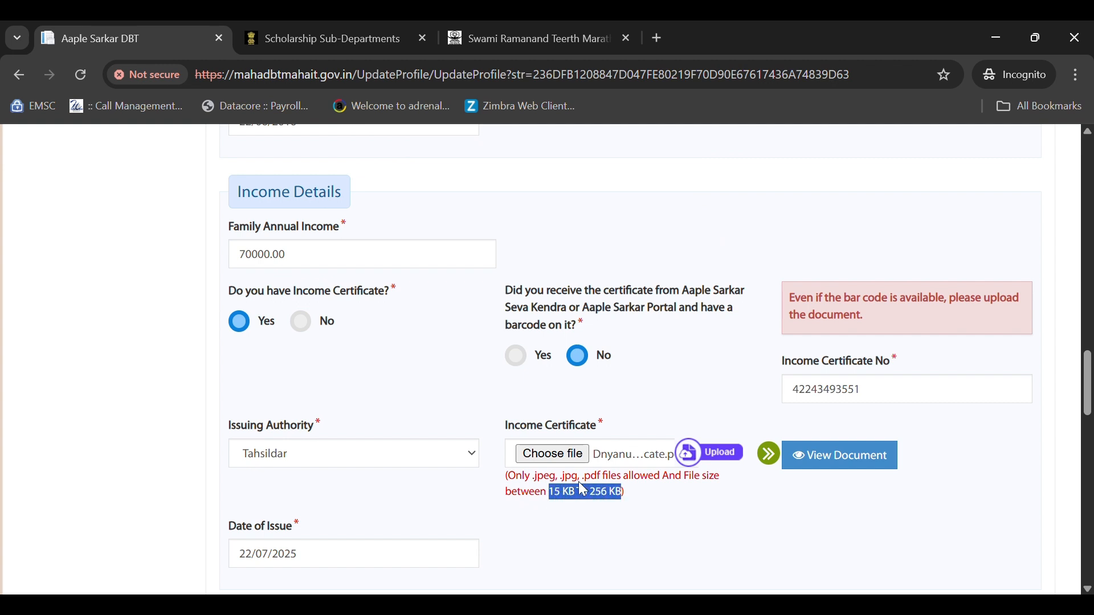
pyautogui.moveTo(543, 479); pyautogui.dragTo(606, 492)
# - Review the income details and set the certificate's date of issue to 22/07/2025
pyautogui.click(365, 261)
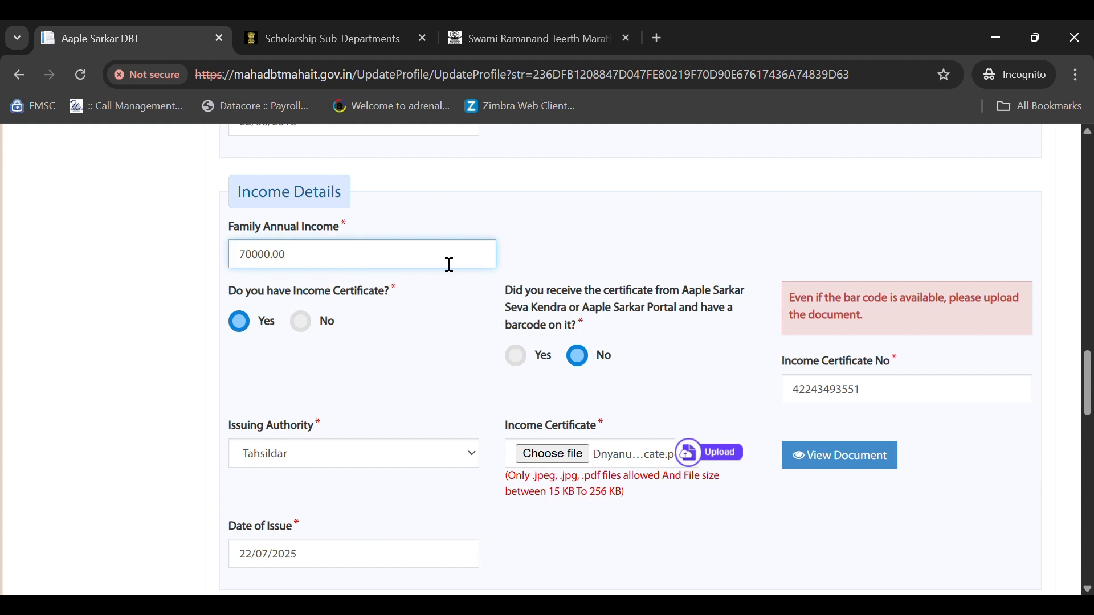
pyautogui.click(894, 384)
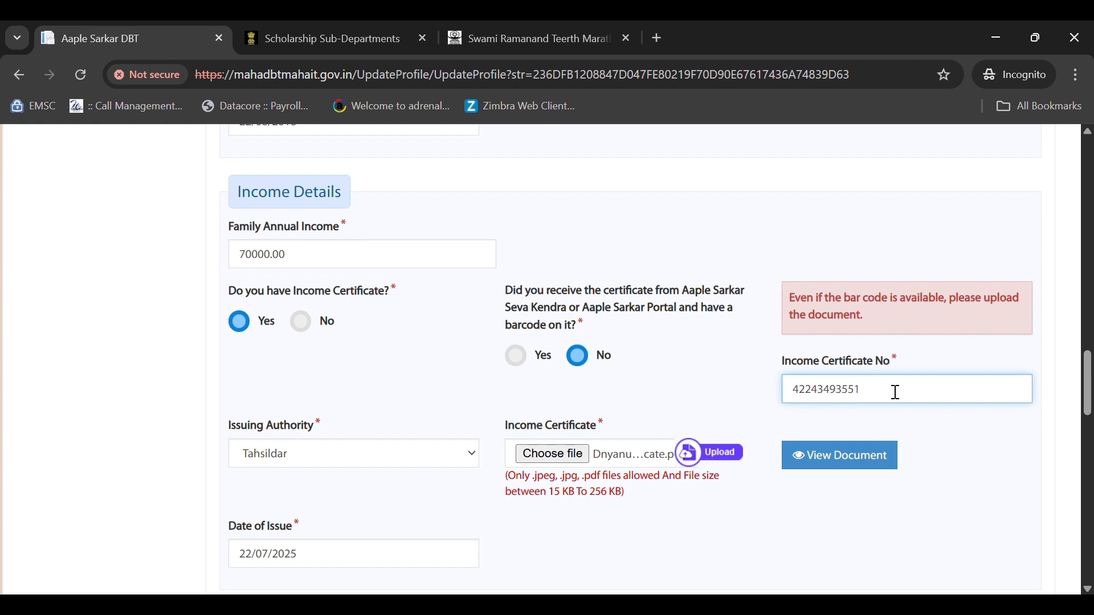
pyautogui.scroll(-3, 896, 392)
pyautogui.click(295, 285)
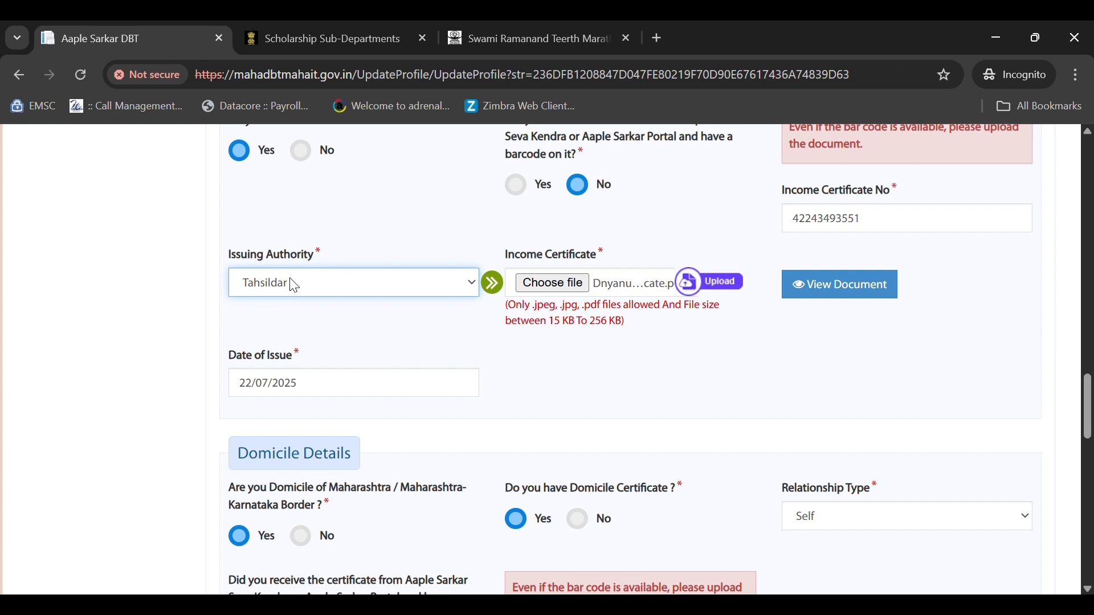
pyautogui.click(344, 381)
pyautogui.click(302, 305)
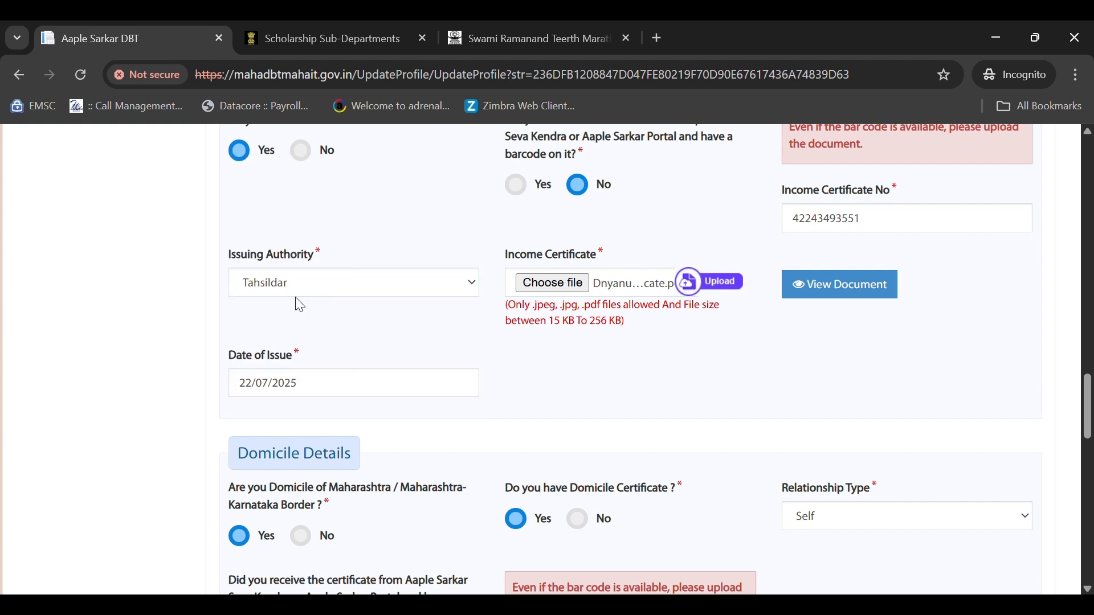
pyautogui.scroll(-12, 442, 378)
pyautogui.scroll(-5, 442, 383)
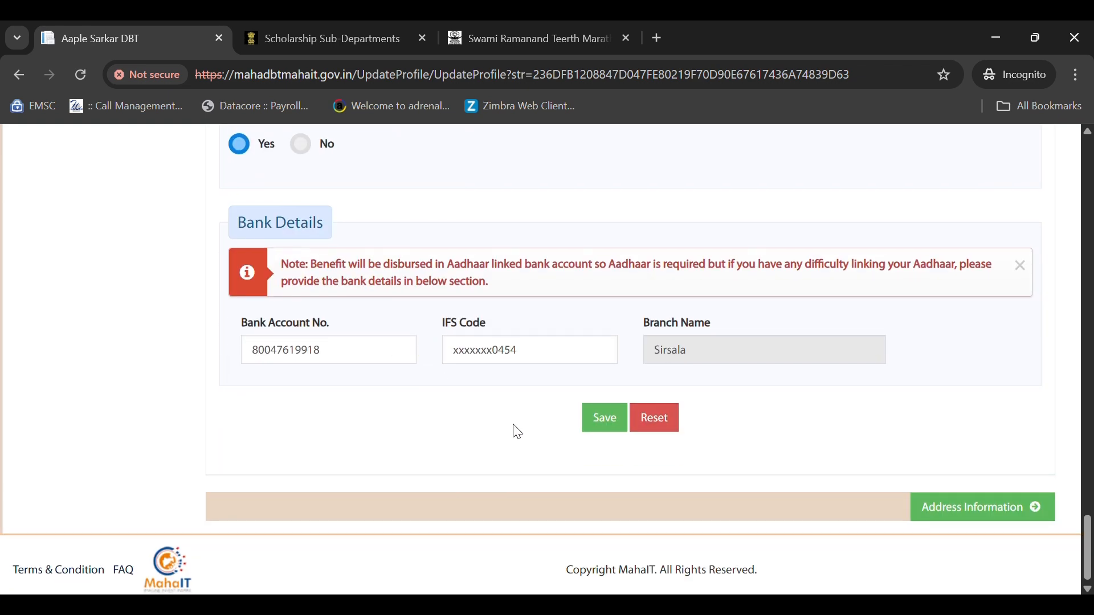
# - Replace the IFS code with MAHG0004142 so the branch shows Hadgaon, then save
pyautogui.click(542, 362)
pyautogui.moveTo(546, 362); pyautogui.dragTo(454, 354)
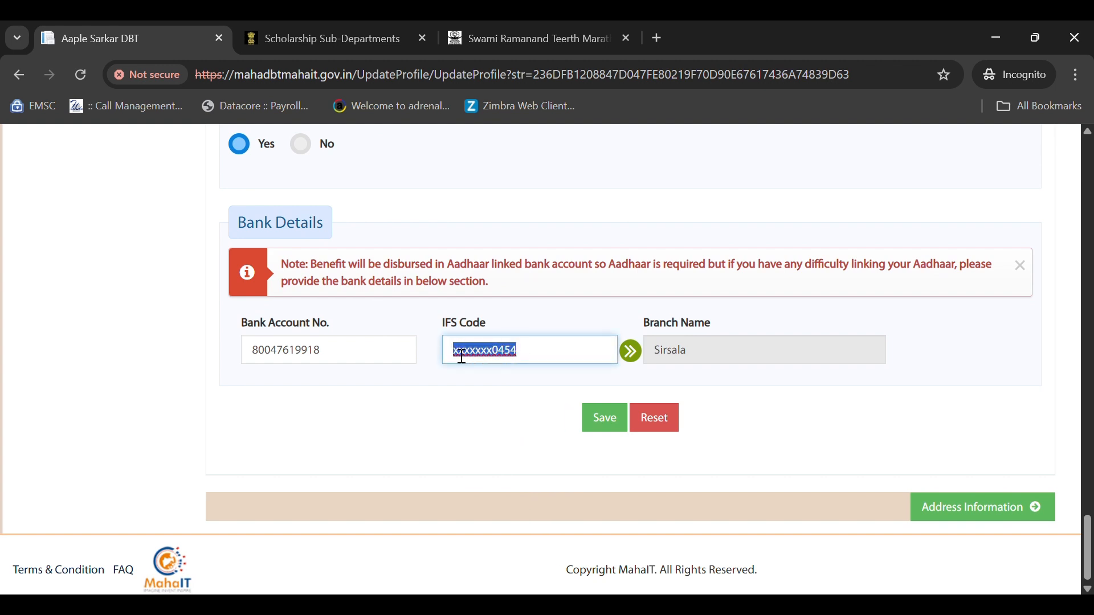
pyautogui.press('BackSpace')
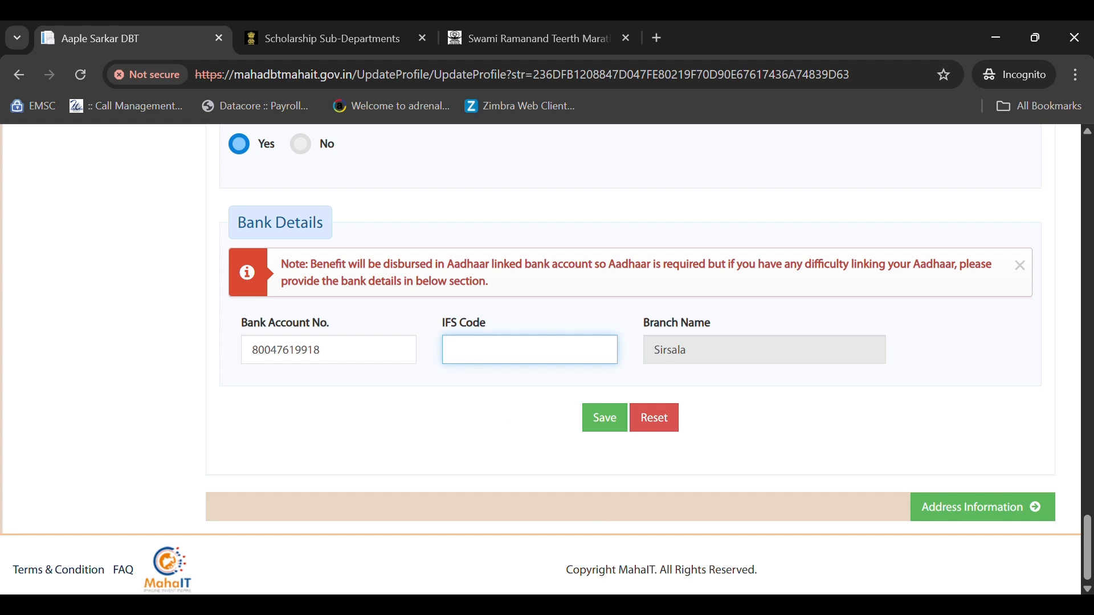
pyautogui.write('MAHG0004142')
pyautogui.press('Tab')
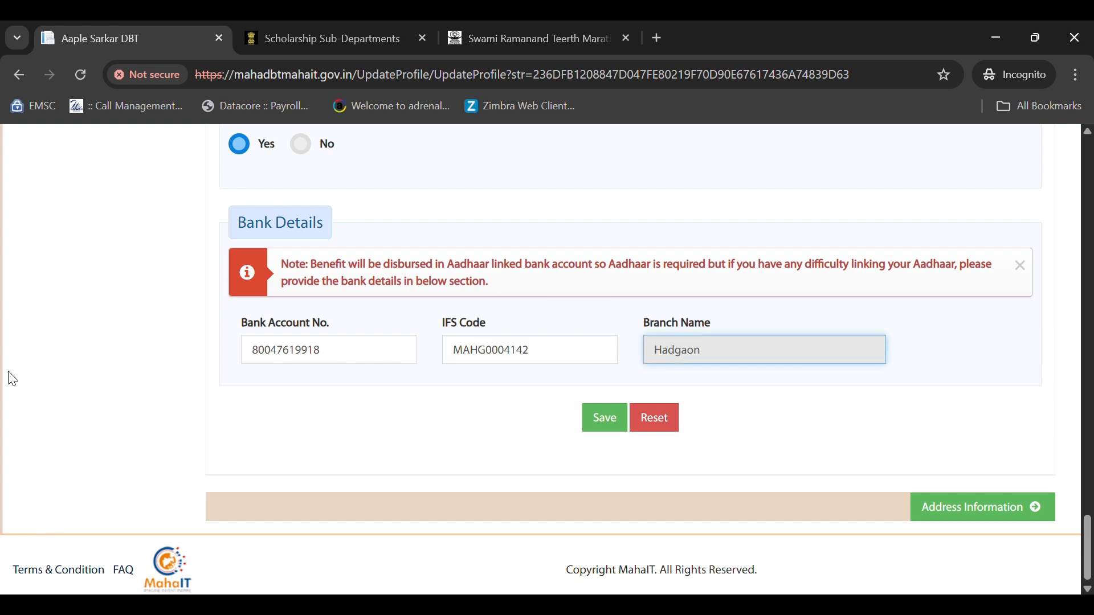
pyautogui.click(598, 421)
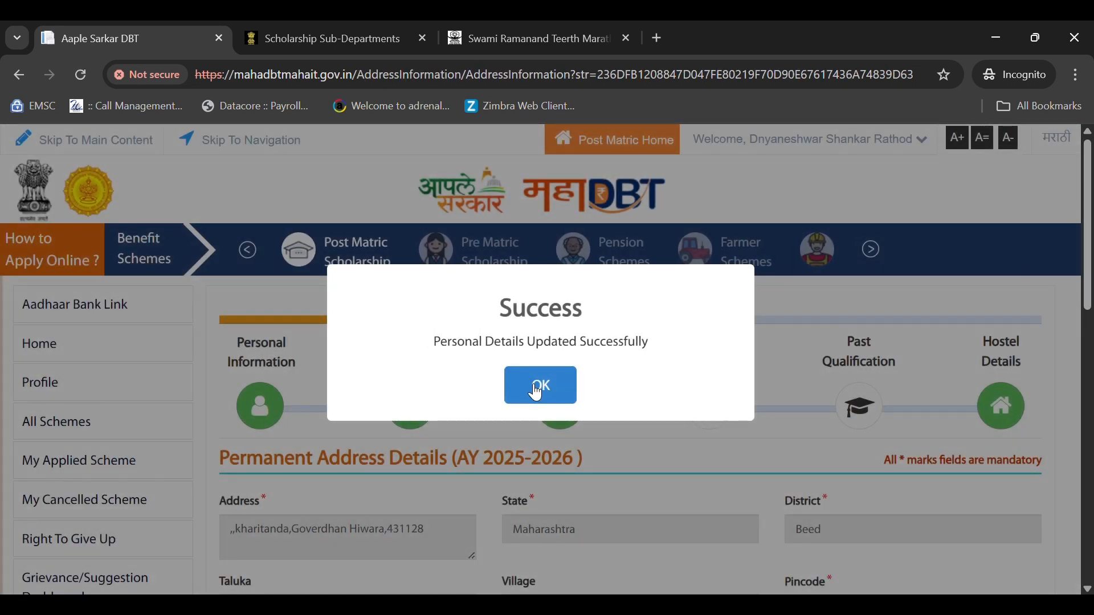
# - Save the permanent and correspondence address details unchanged after dismissing the success message
pyautogui.click(539, 387)
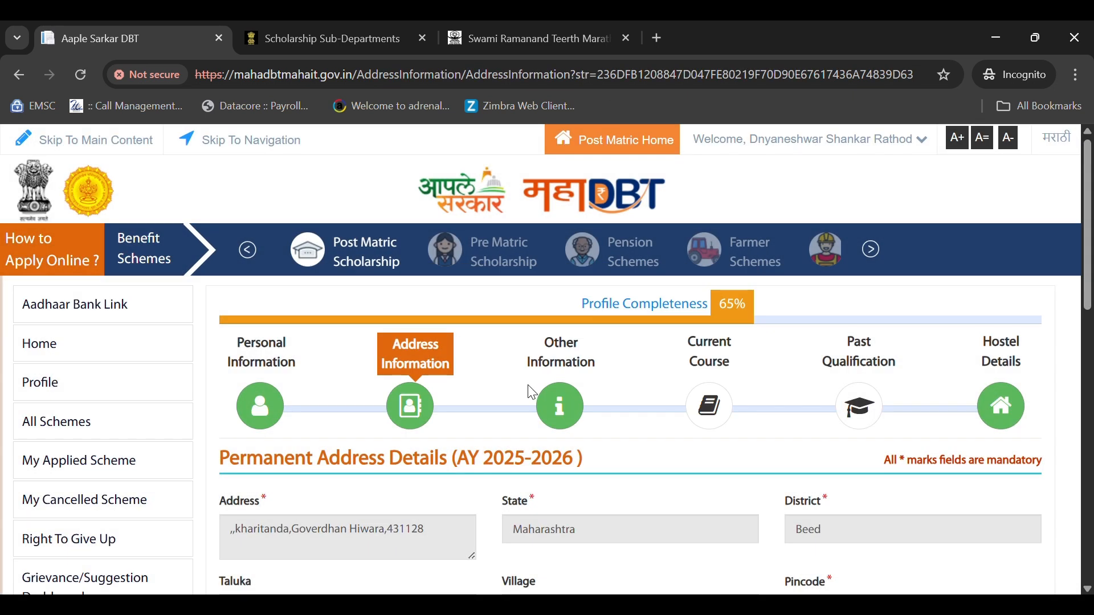
pyautogui.scroll(-8, 525, 321)
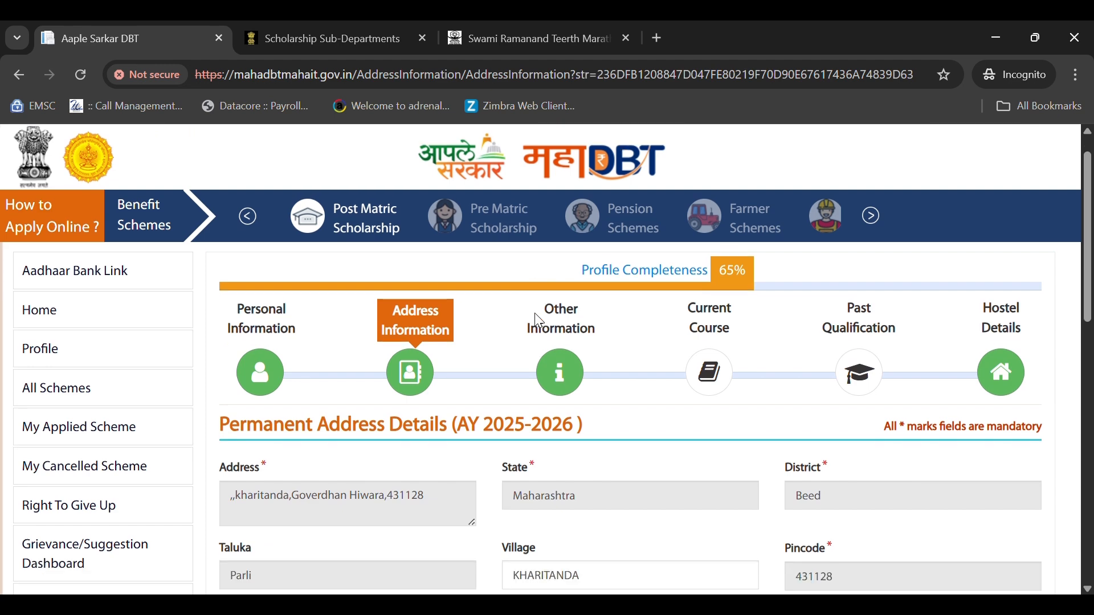
pyautogui.scroll(-2, 539, 320)
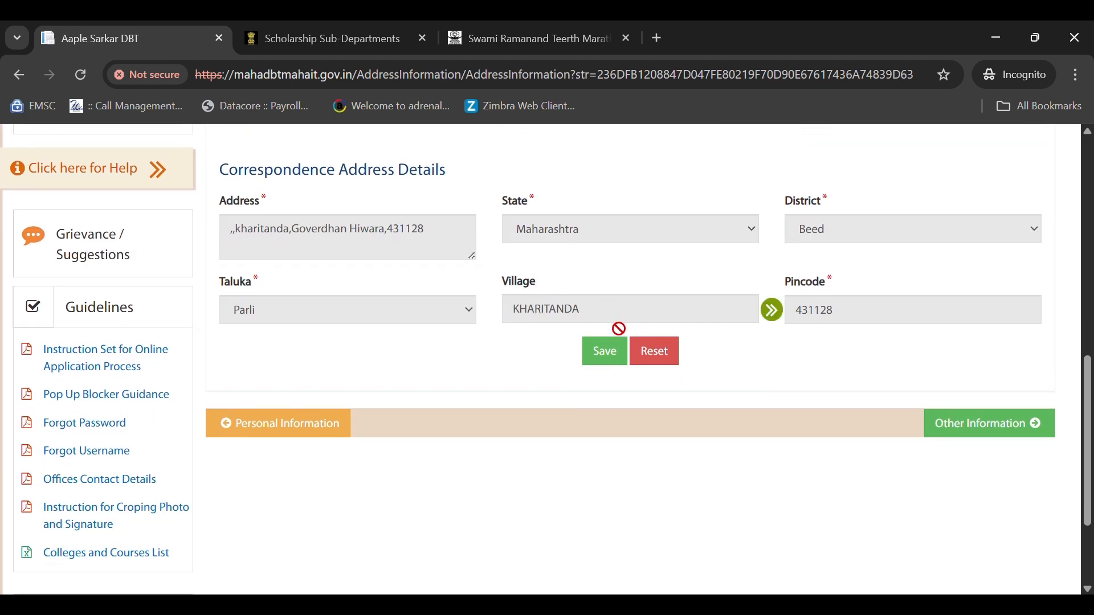
pyautogui.scroll(6, 618, 325)
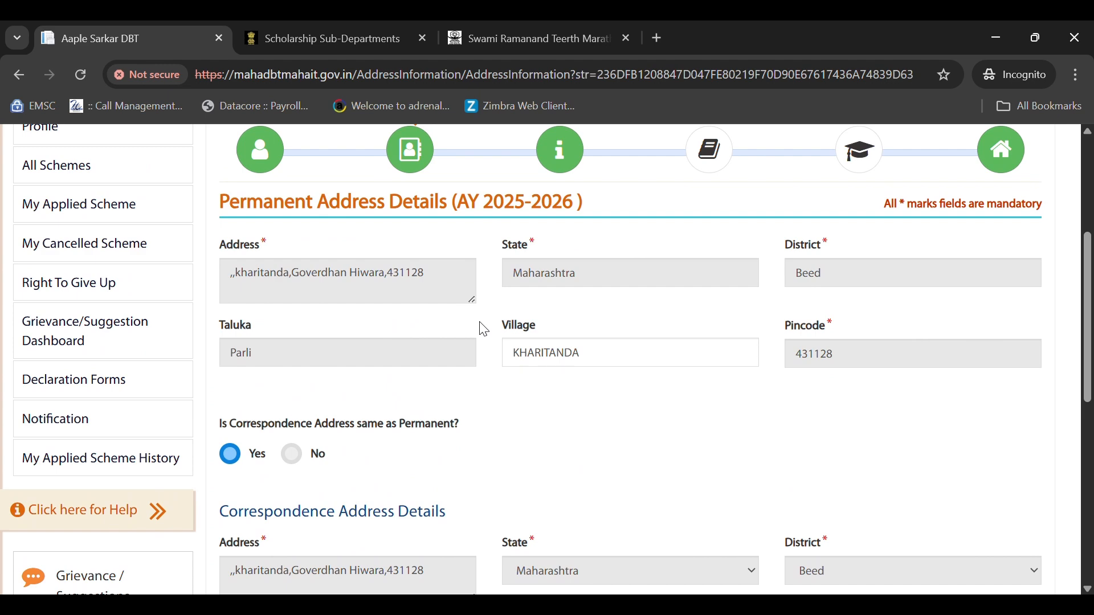
pyautogui.scroll(-3, 483, 330)
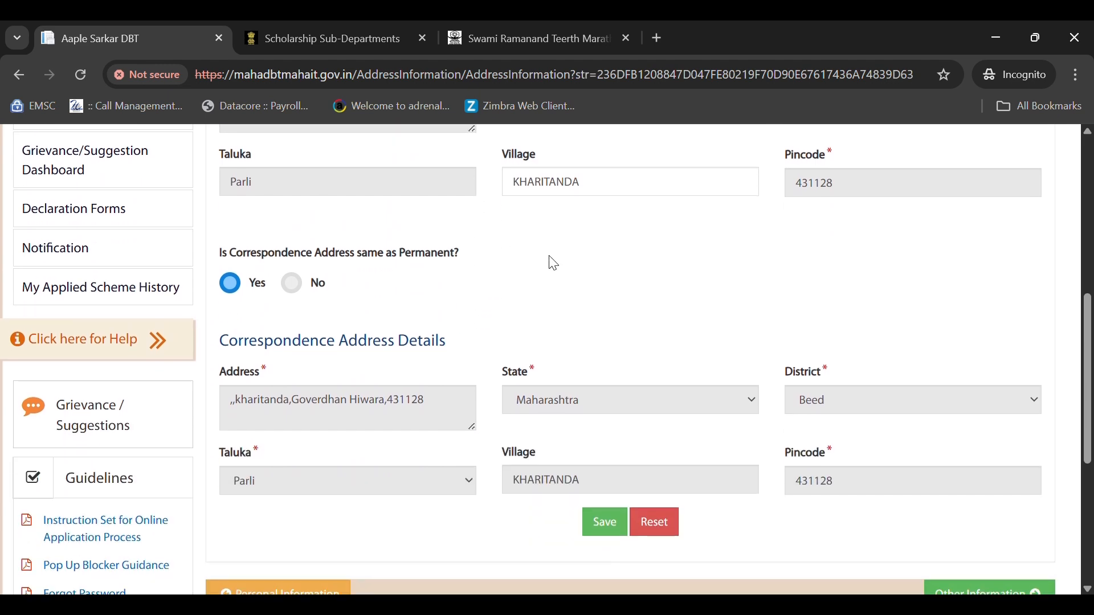
pyautogui.click(606, 522)
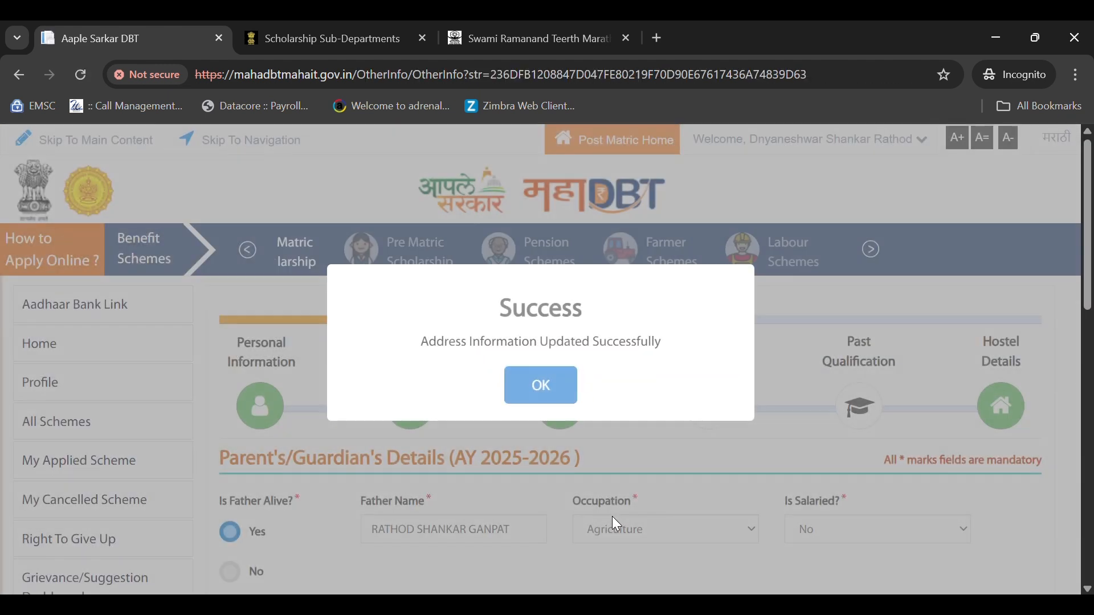
# - Save the Parent's/Guardian's Details unchanged after dismissing the success message
pyautogui.click(540, 385)
pyautogui.scroll(-3, 475, 380)
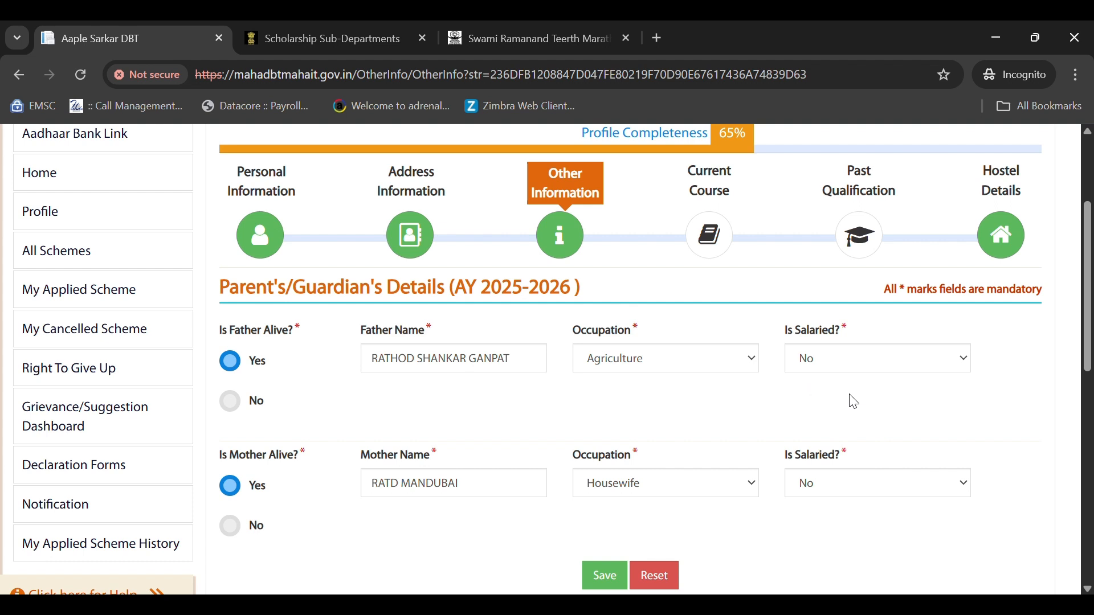
pyautogui.scroll(-2, 835, 395)
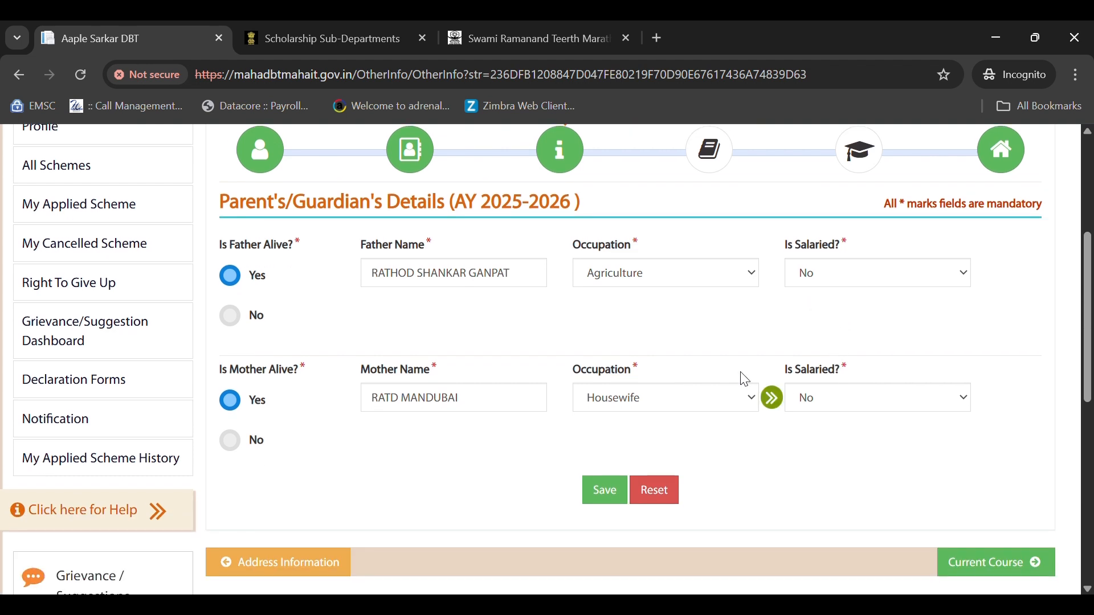
pyautogui.click(608, 500)
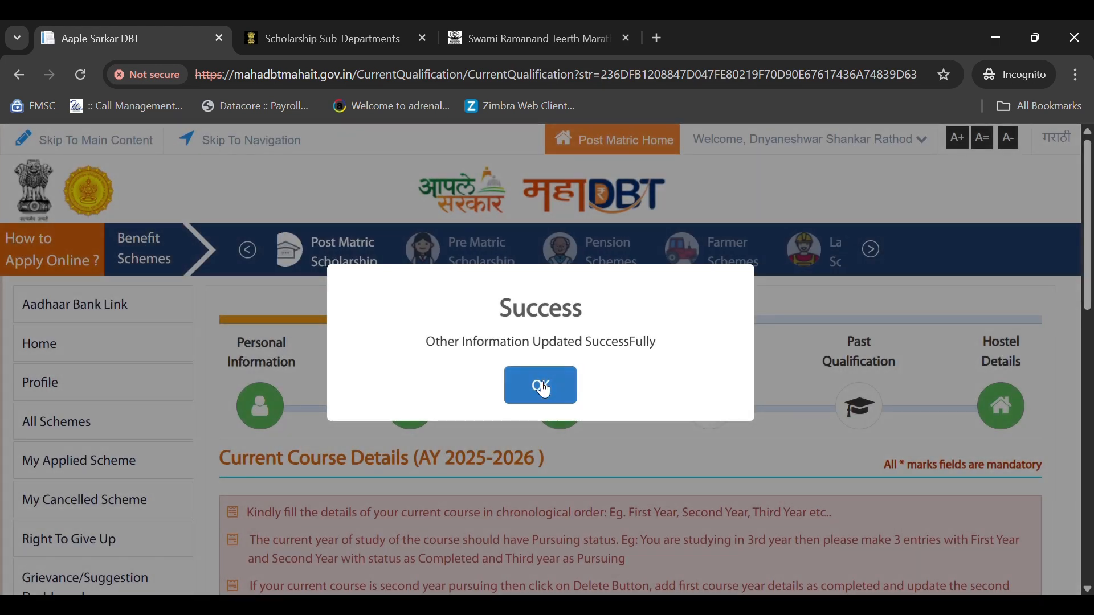
# - Set Admission Year 2024 with institute district and taluka Nanded
pyautogui.click(543, 388)
pyautogui.scroll(-5, 703, 415)
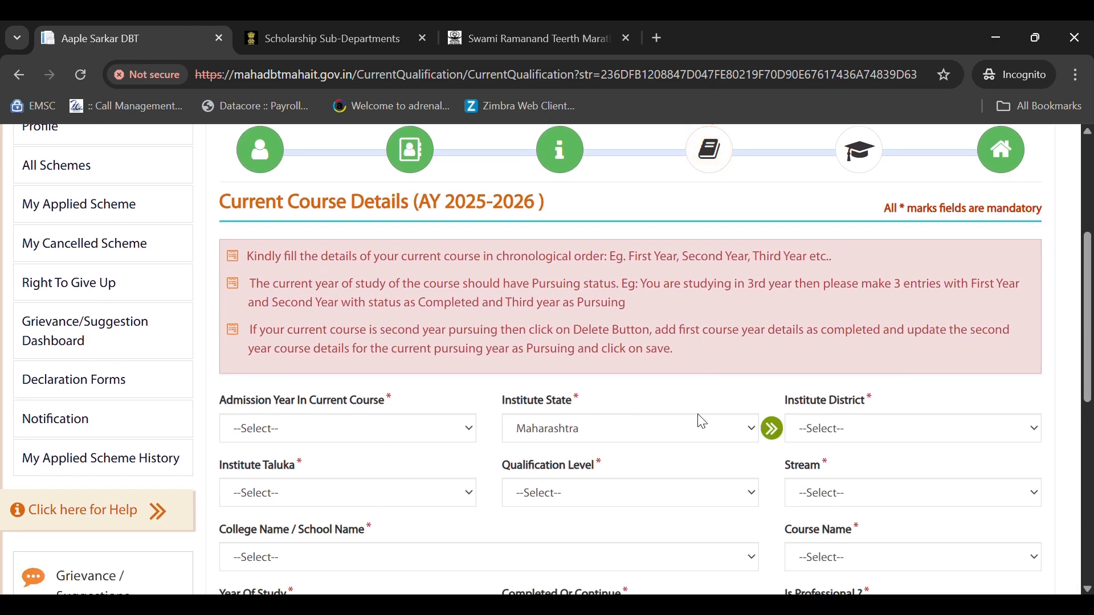
pyautogui.scroll(2, 702, 422)
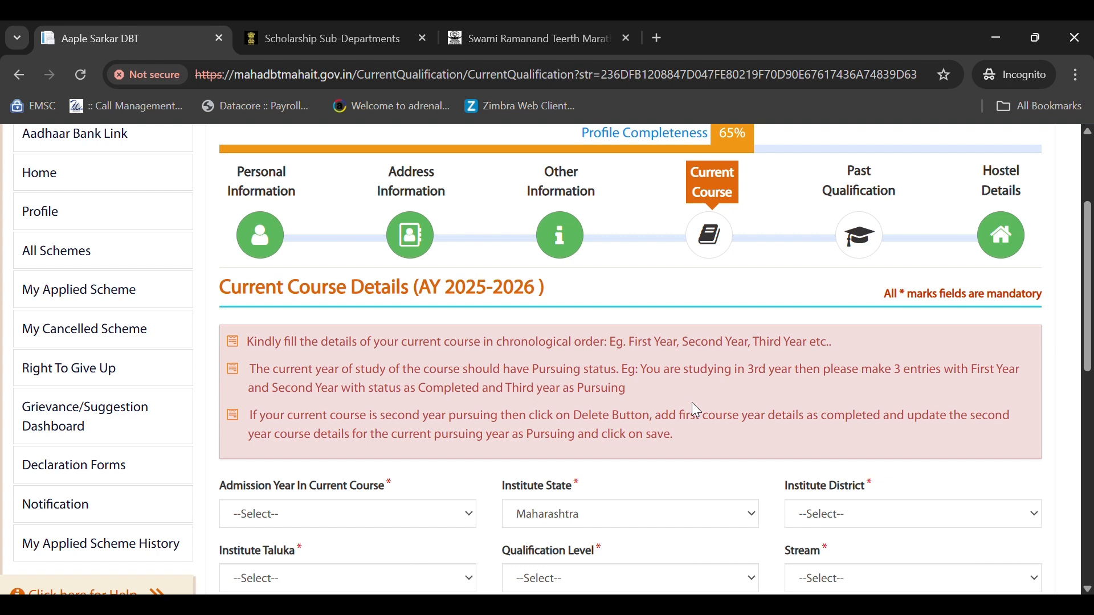
pyautogui.scroll(-3, 627, 371)
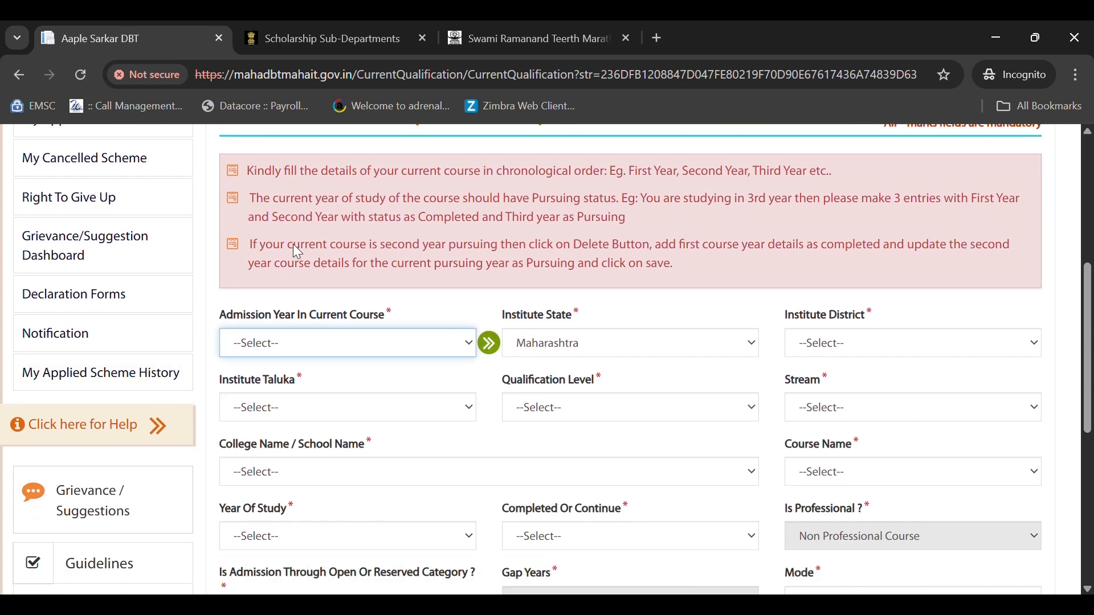
pyautogui.click(288, 292)
pyautogui.click(844, 340)
pyautogui.write('nan')
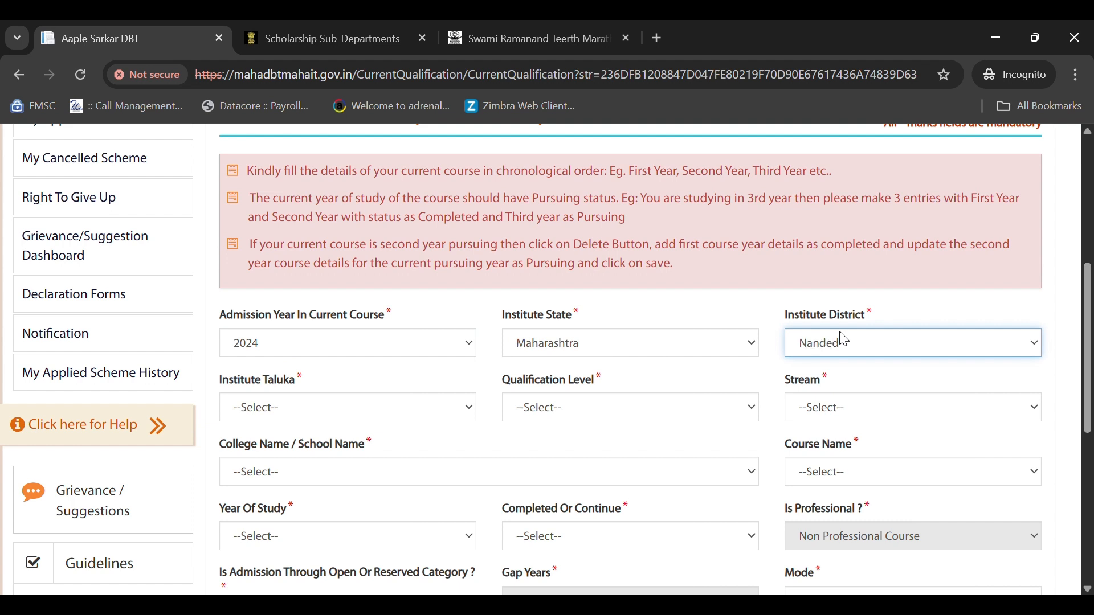
pyautogui.click(273, 413)
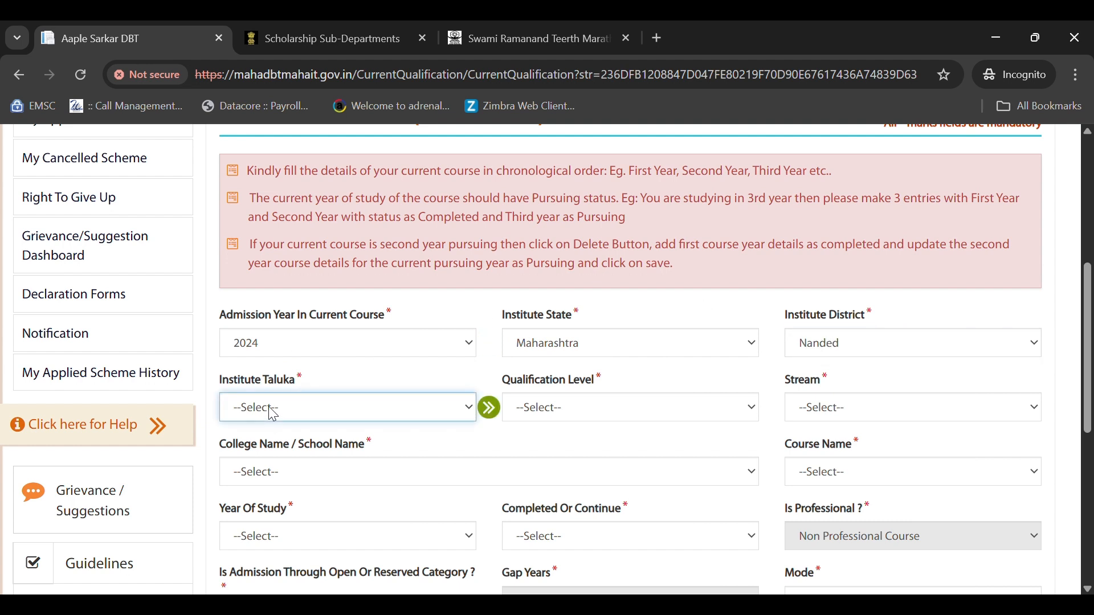
pyautogui.write('nan')
# - Choose Post Graduate, Science, Swami Ramanand Teerth Marathwada University Nanded and M.Sc. (Computer Science) (Aided)
pyautogui.click(575, 396)
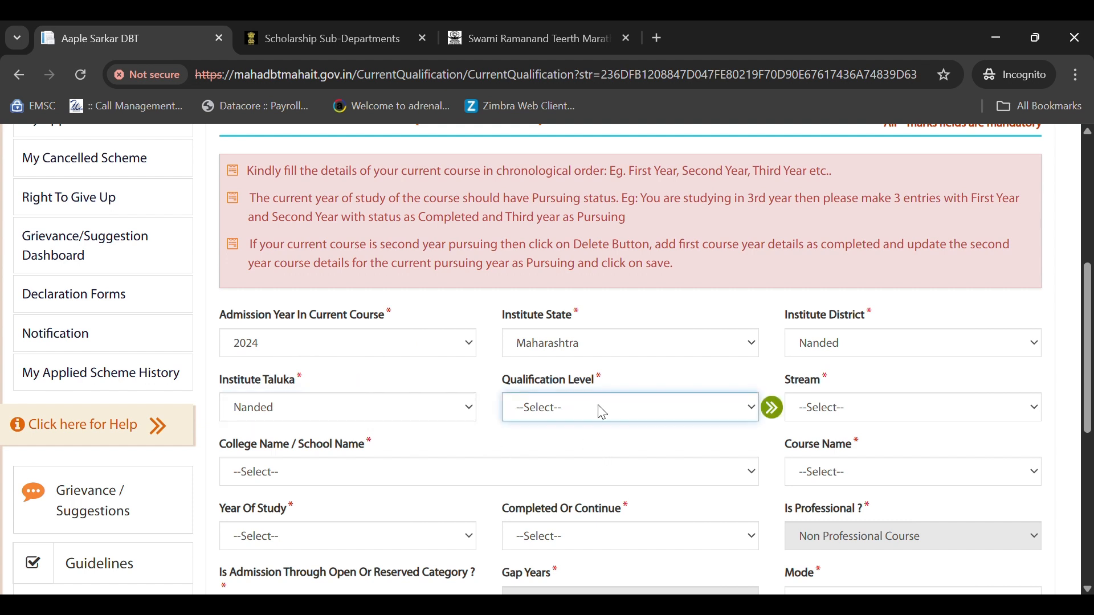
pyautogui.write('post')
pyautogui.scroll(-1, 692, 410)
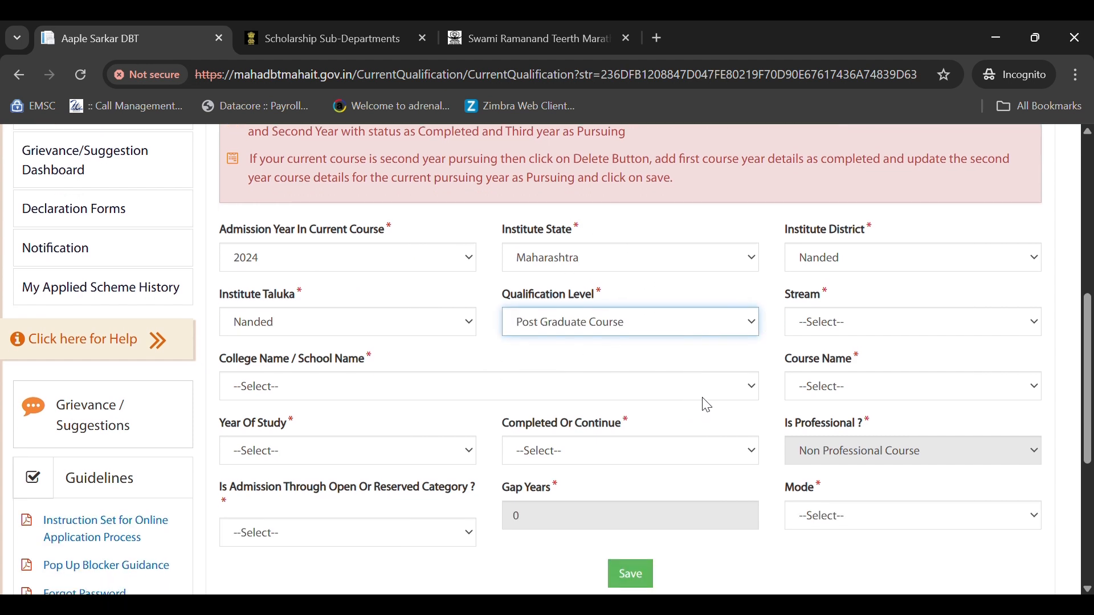
pyautogui.click(828, 329)
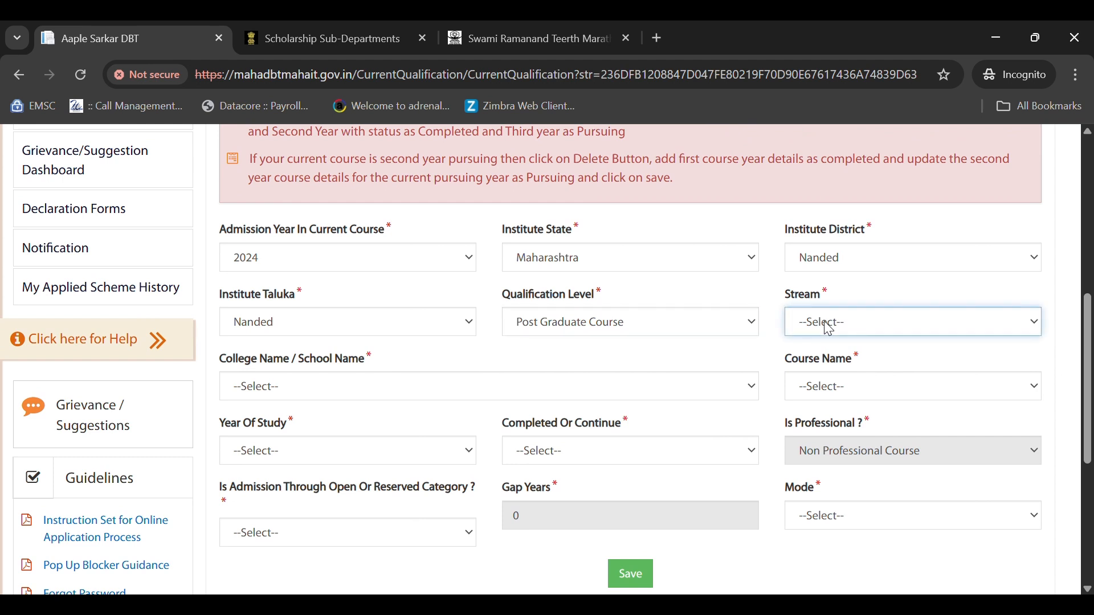
pyautogui.write('s')
pyautogui.click(261, 389)
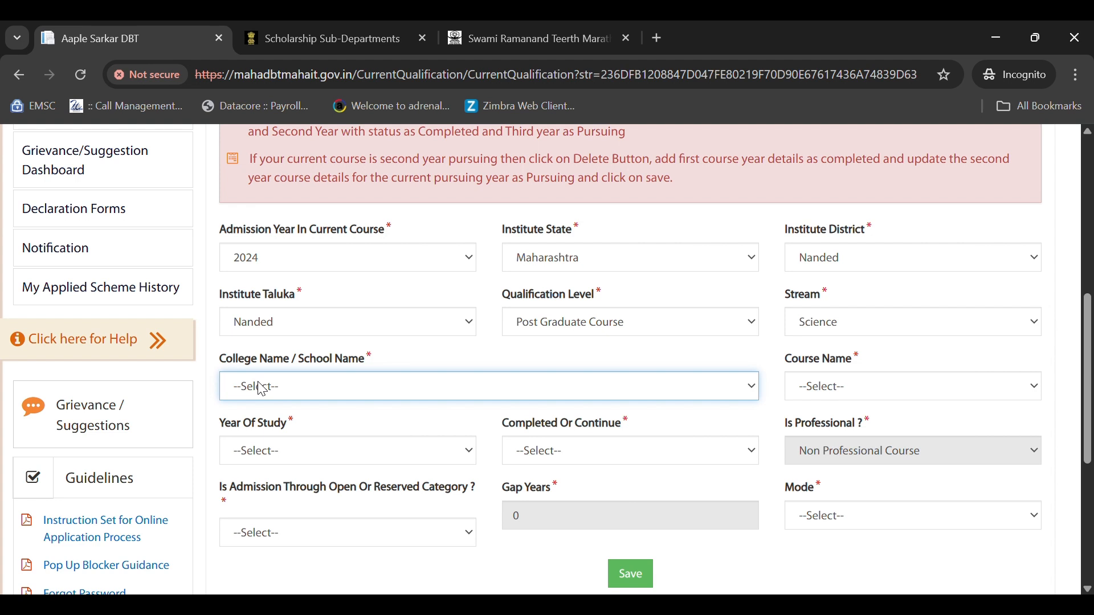
pyautogui.press('s')
pyautogui.press('s')
pyautogui.press('s')
pyautogui.press('s')
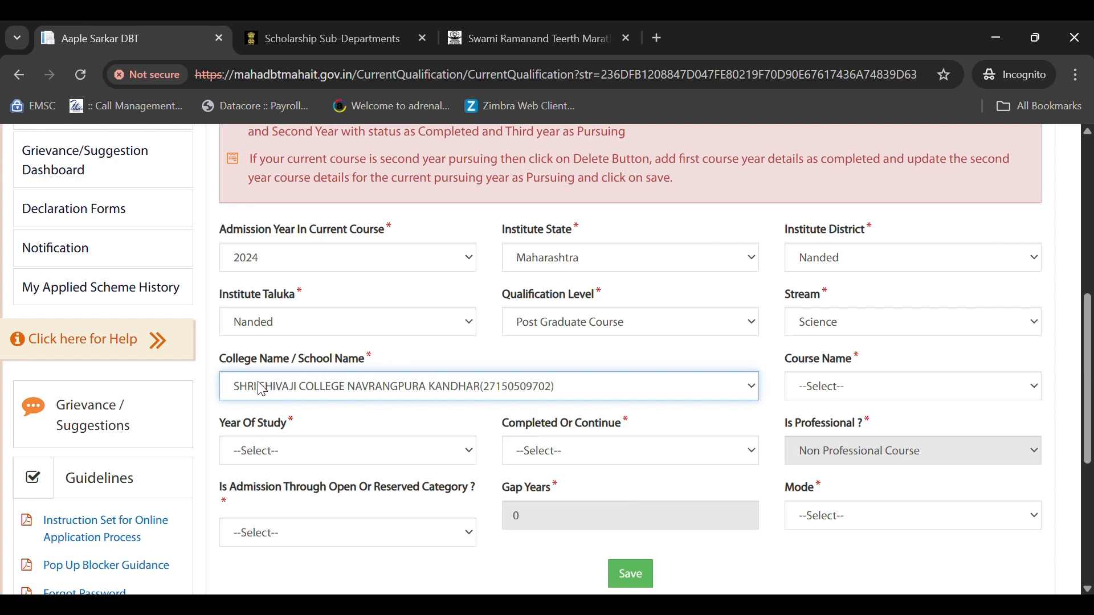
pyautogui.press('s')
pyautogui.press('s')
pyautogui.press('s')
pyautogui.press('s')
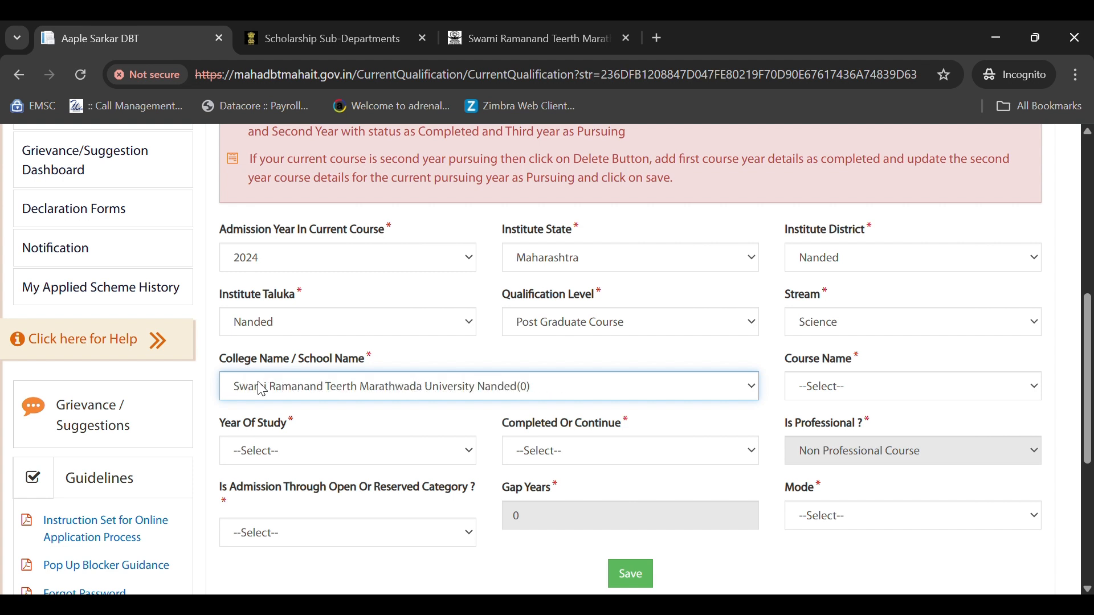
pyautogui.click(840, 392)
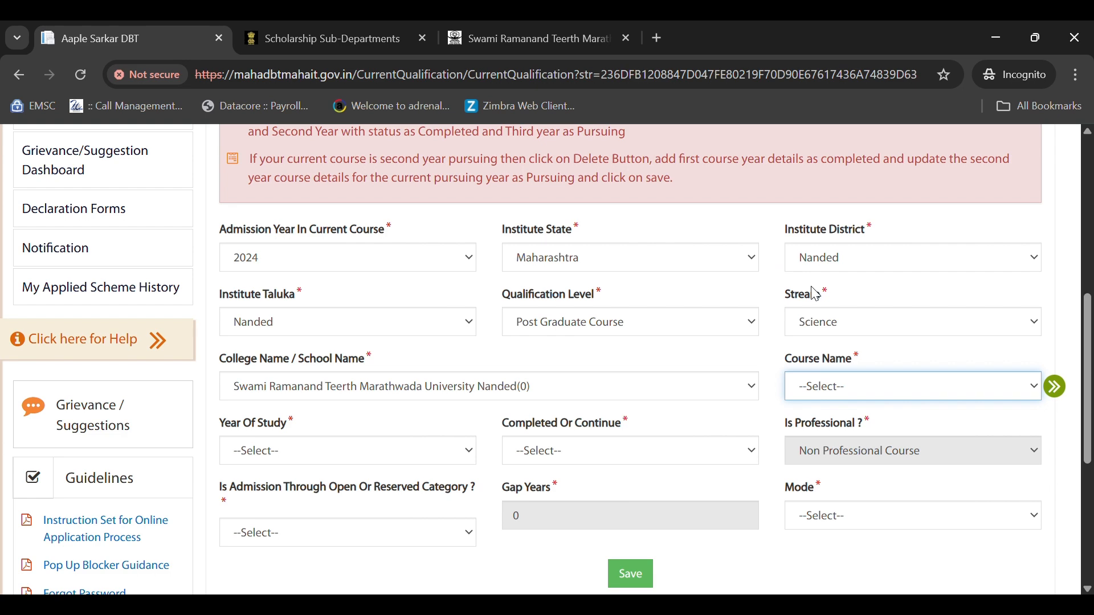
pyautogui.click(775, 322)
# - Set First Year as Completed, admission year 2024, and percentage 67.56
pyautogui.scroll(-2, 738, 331)
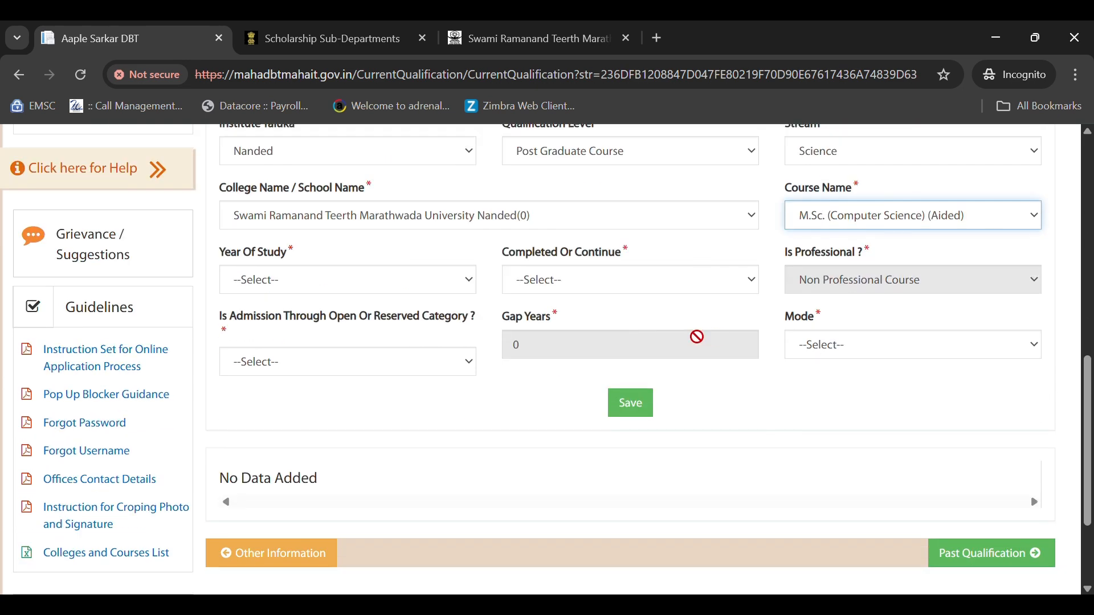
pyautogui.click(265, 285)
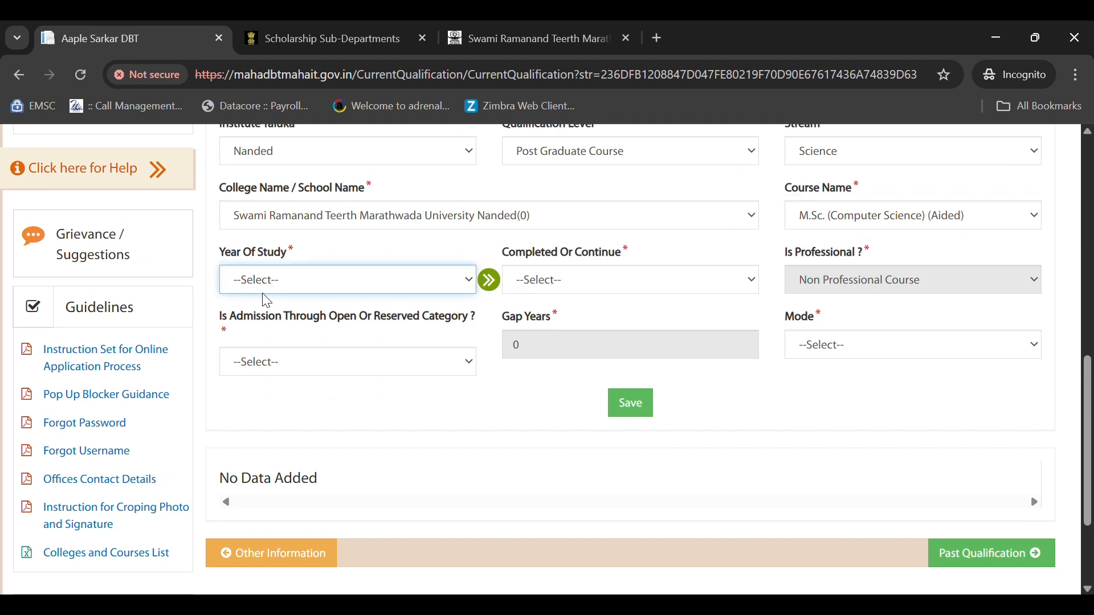
pyautogui.click(279, 367)
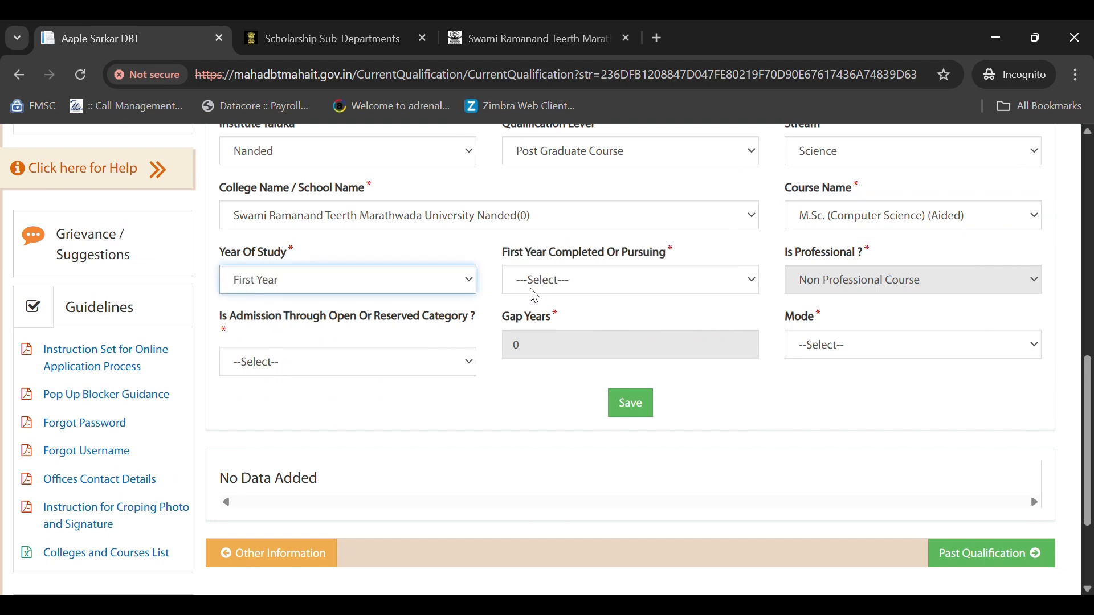
pyautogui.click(533, 280)
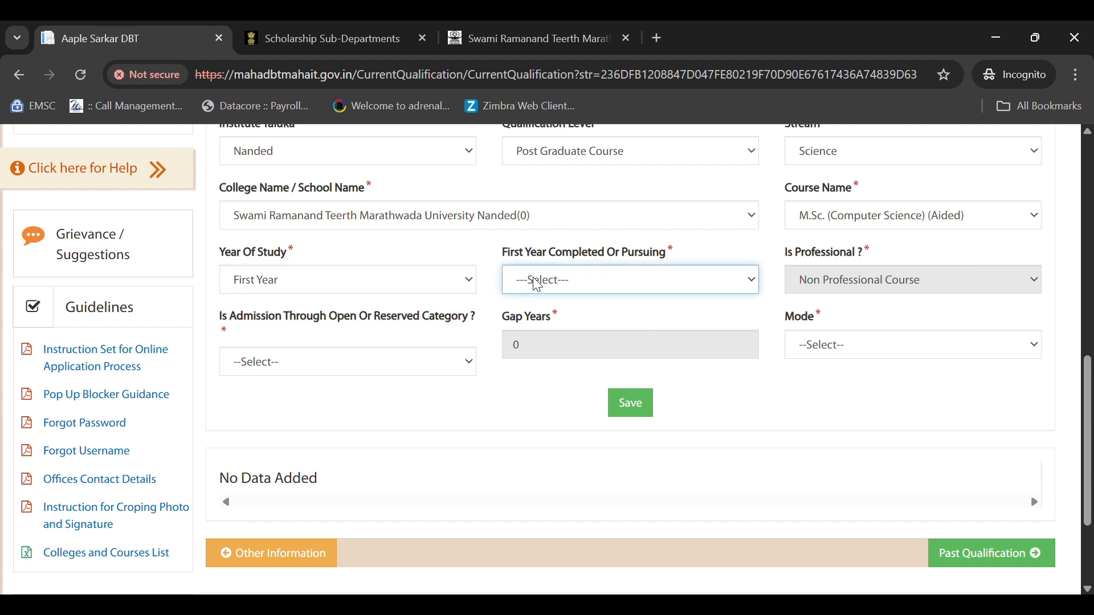
pyautogui.click(564, 334)
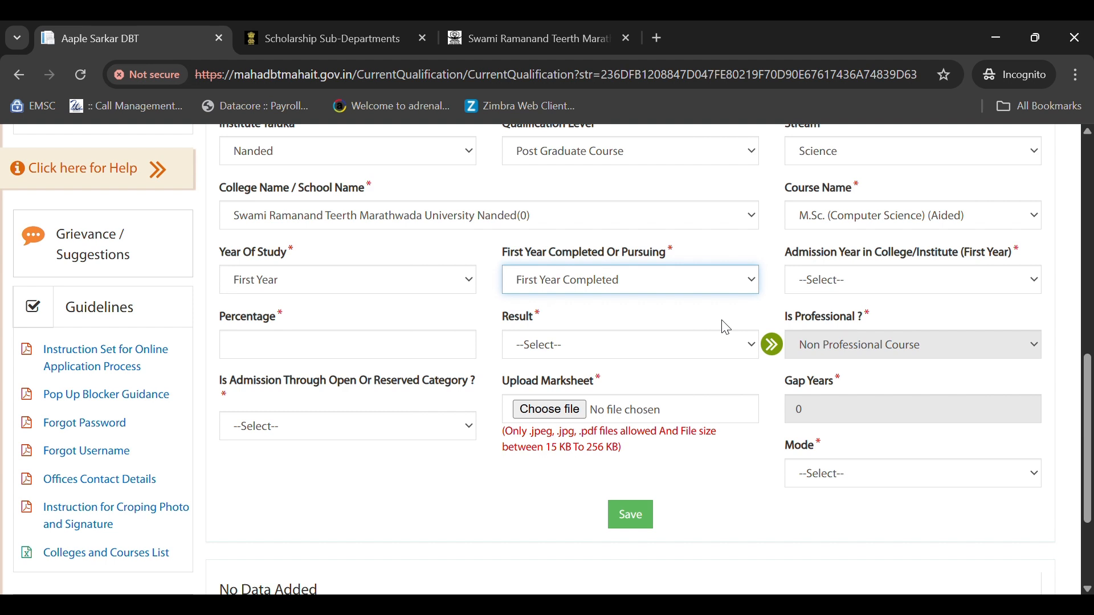
pyautogui.click(830, 283)
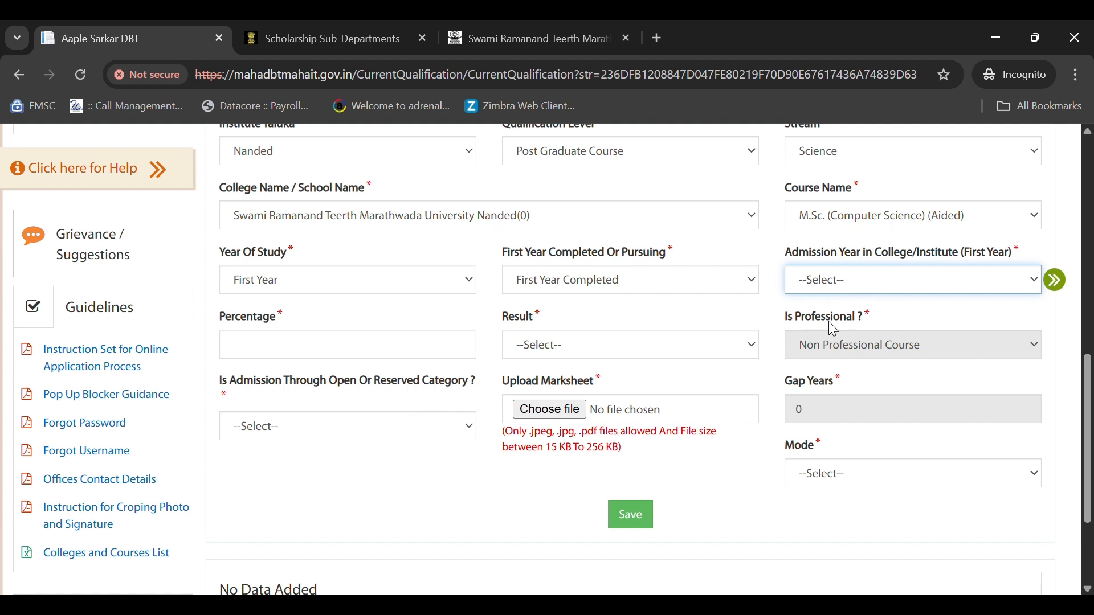
pyautogui.press('Down')
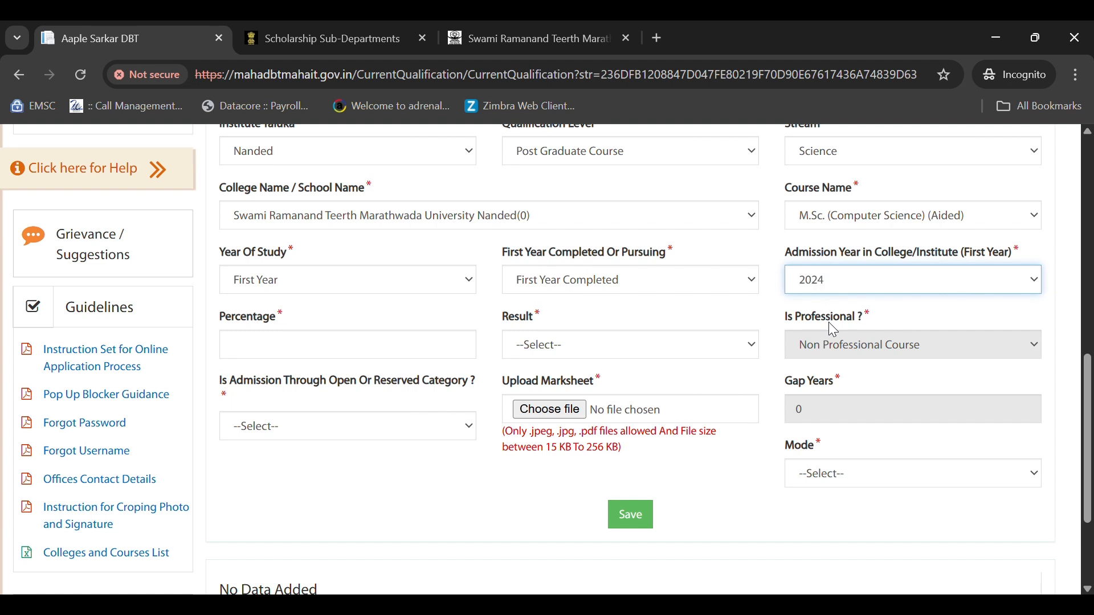
pyautogui.click(290, 346)
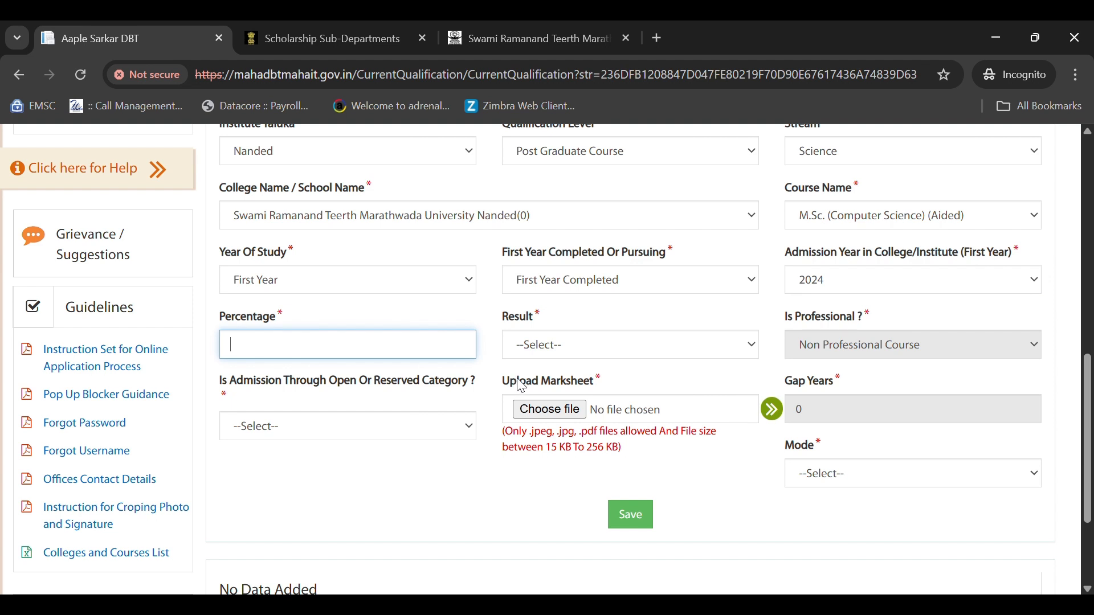
pyautogui.write('67.56')
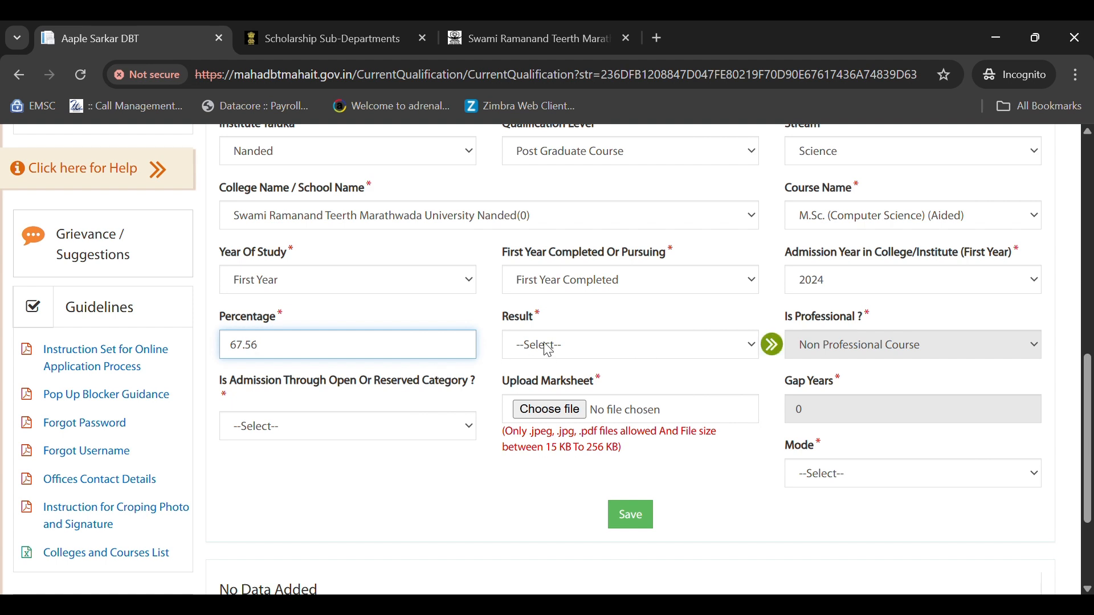
# - Mark result Passed, category VJNT, attach Hostel Receipt.pdf as marksheet, mode Regular, and save
pyautogui.click(593, 350)
pyautogui.click(571, 389)
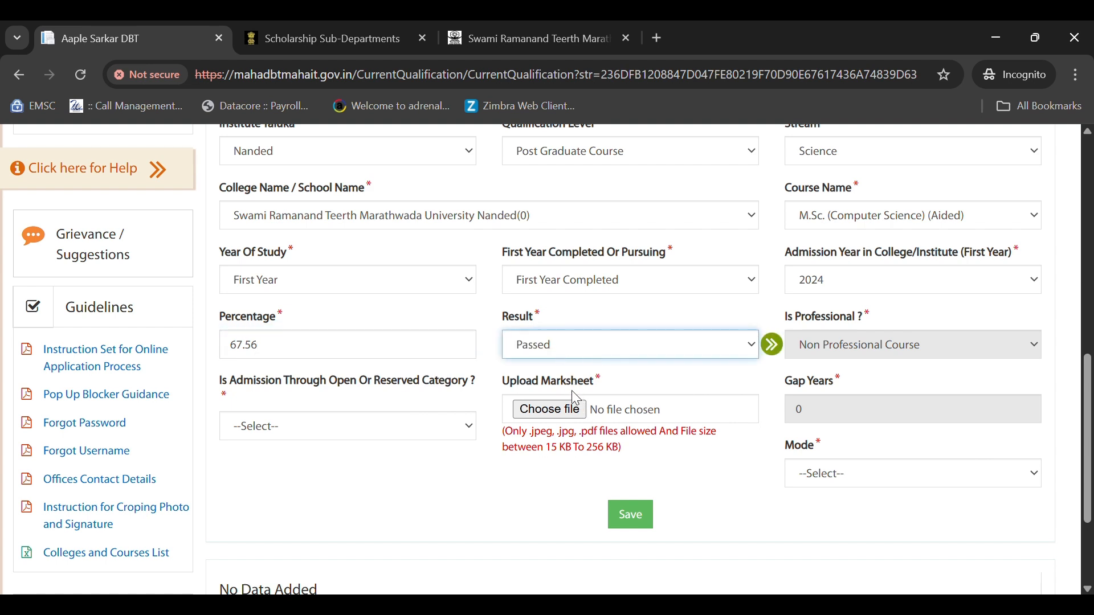
pyautogui.scroll(-2, 527, 387)
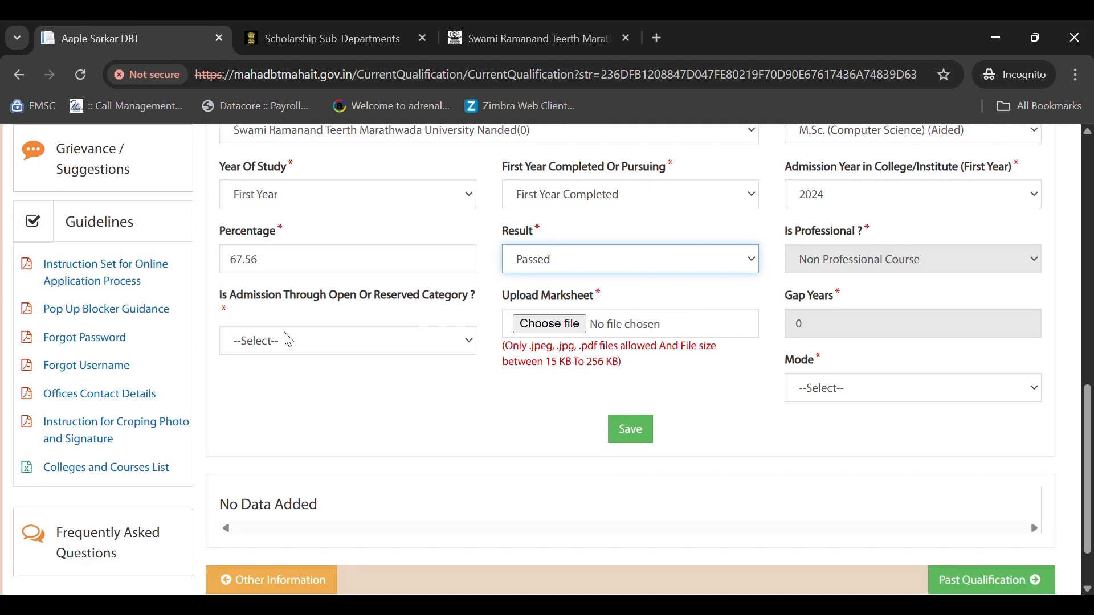
pyautogui.click(287, 339)
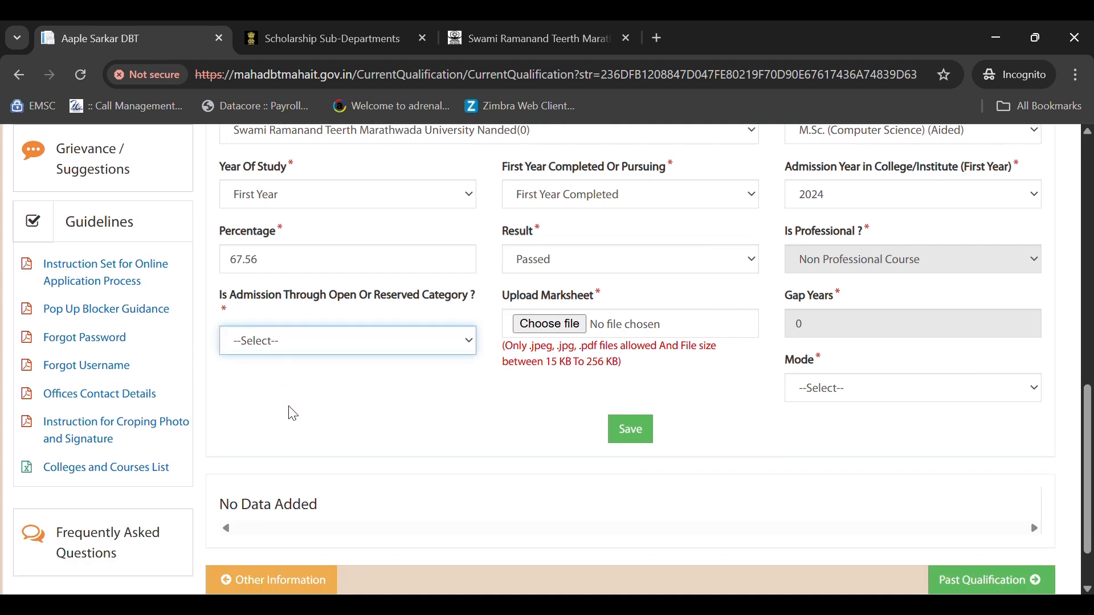
pyautogui.click(295, 395)
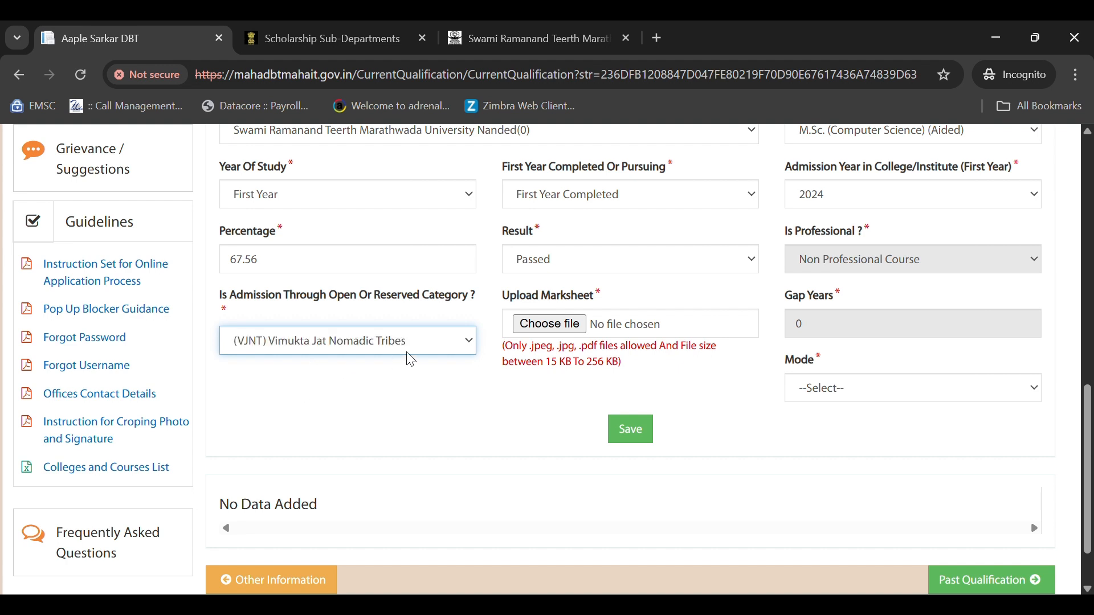
pyautogui.click(548, 330)
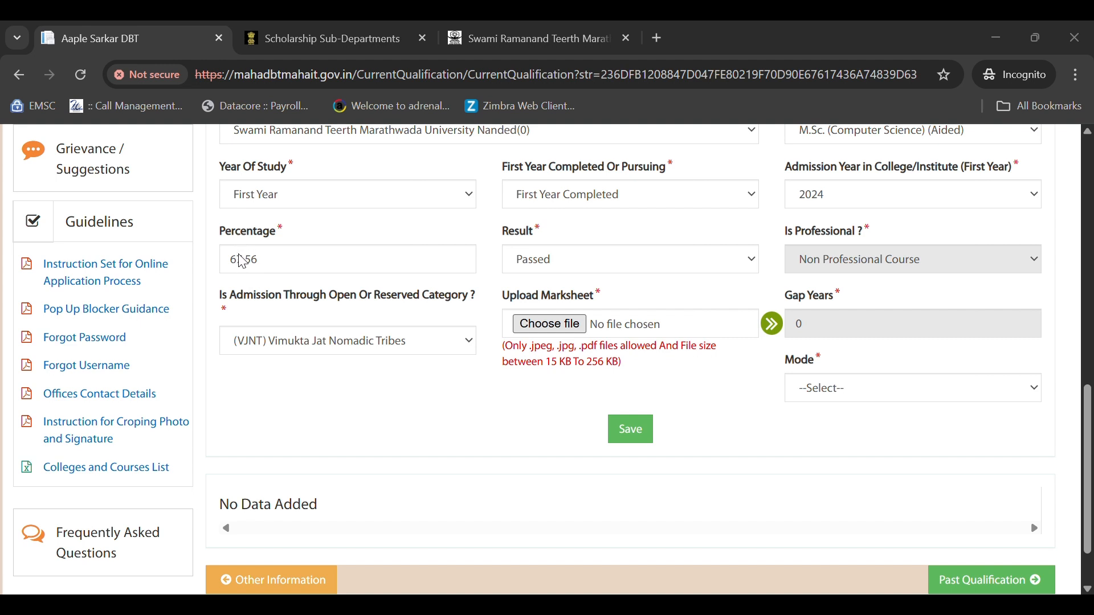
pyautogui.click(684, 449)
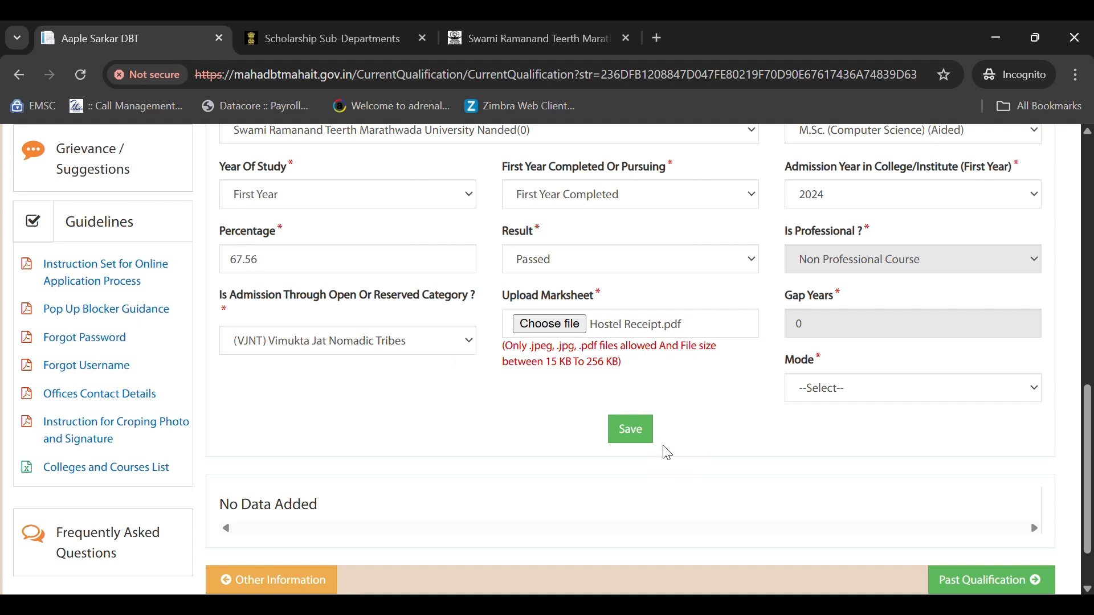
pyautogui.click(825, 388)
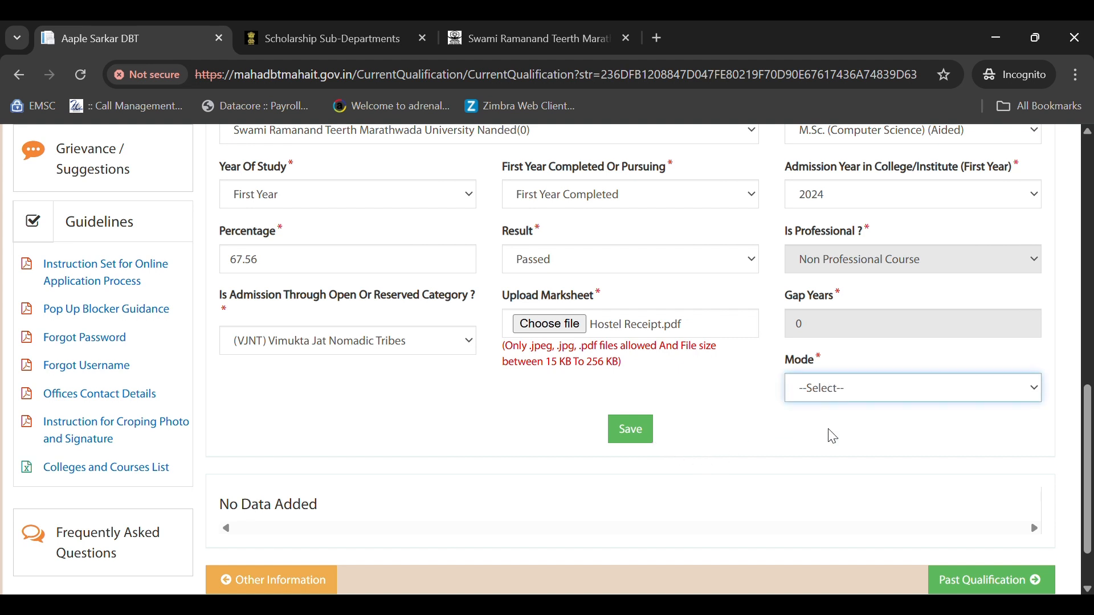
pyautogui.click(832, 436)
pyautogui.click(634, 435)
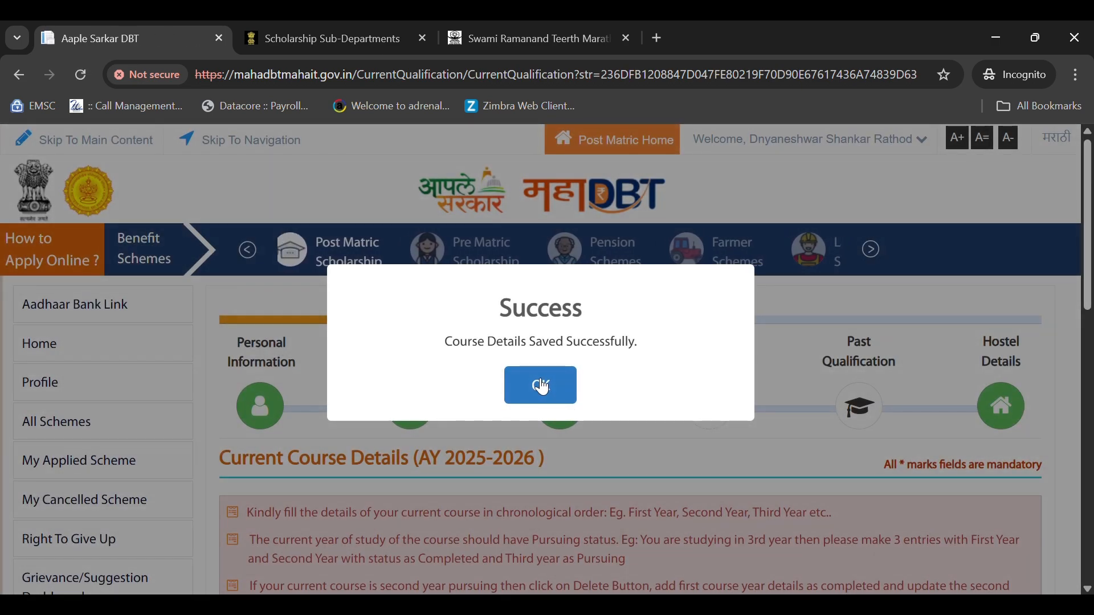
# - Confirm the First Year M.Sc. (Computer Science) row appears as Completed, Passed in the course table
pyautogui.click(537, 382)
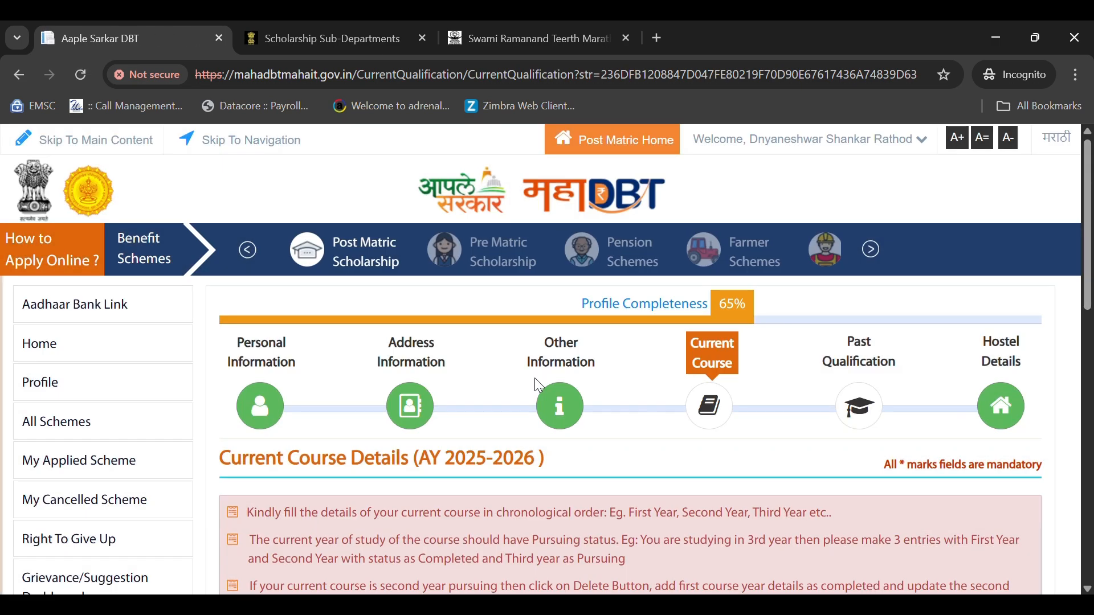
pyautogui.scroll(-10, 630, 351)
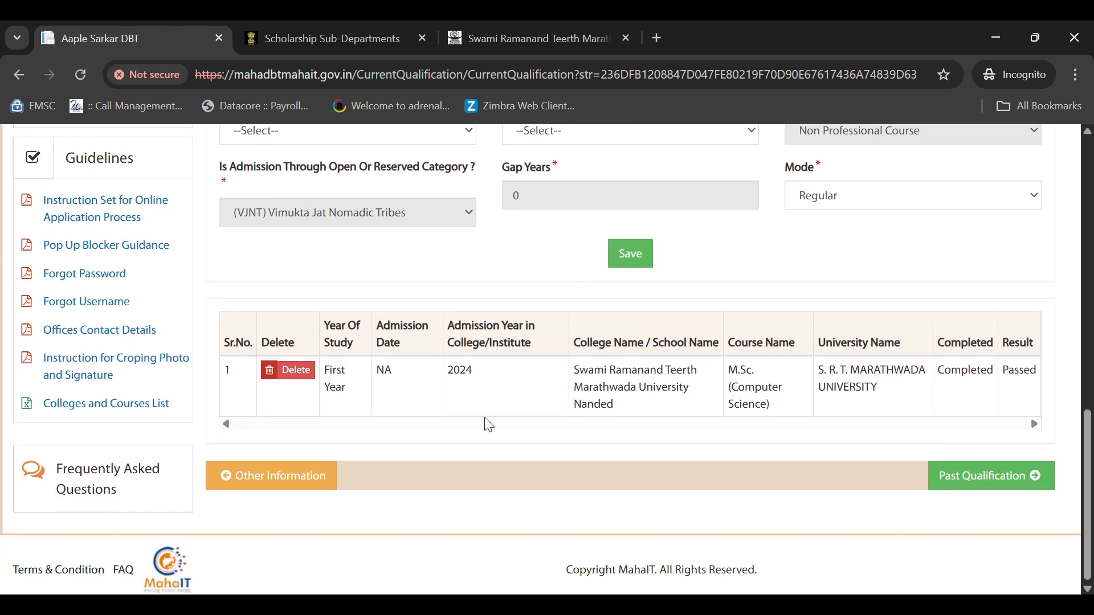
pyautogui.scroll(6, 489, 427)
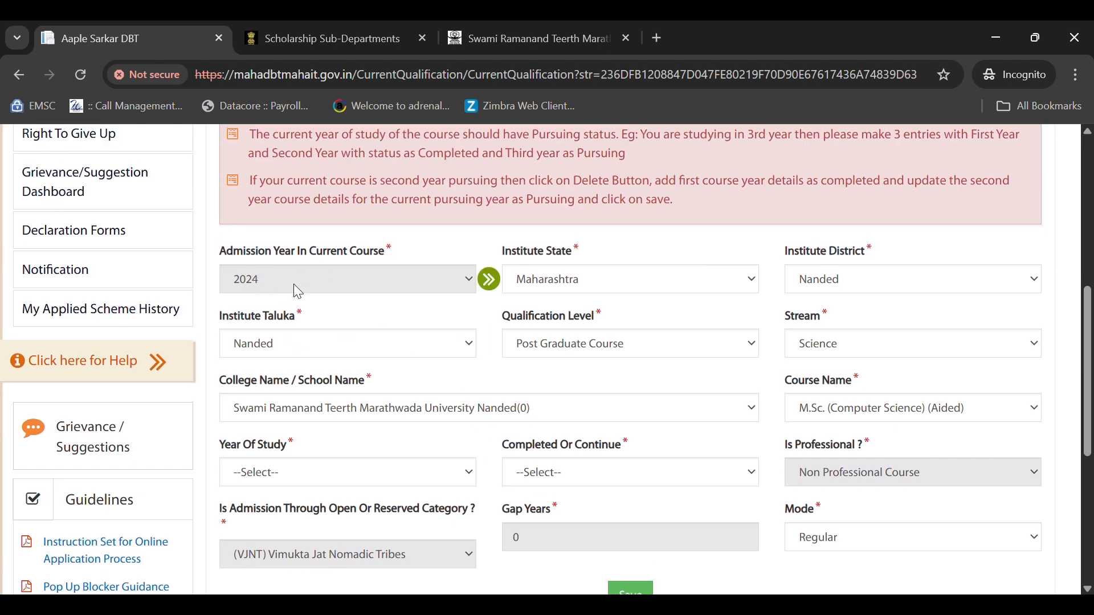
pyautogui.scroll(-6, 295, 286)
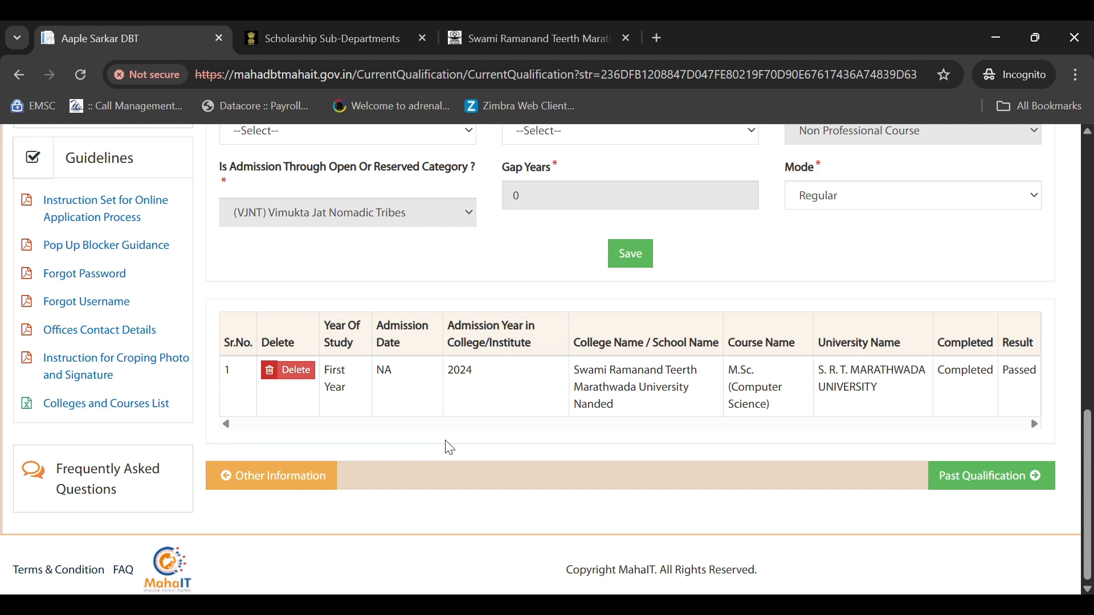
pyautogui.scroll(8, 450, 448)
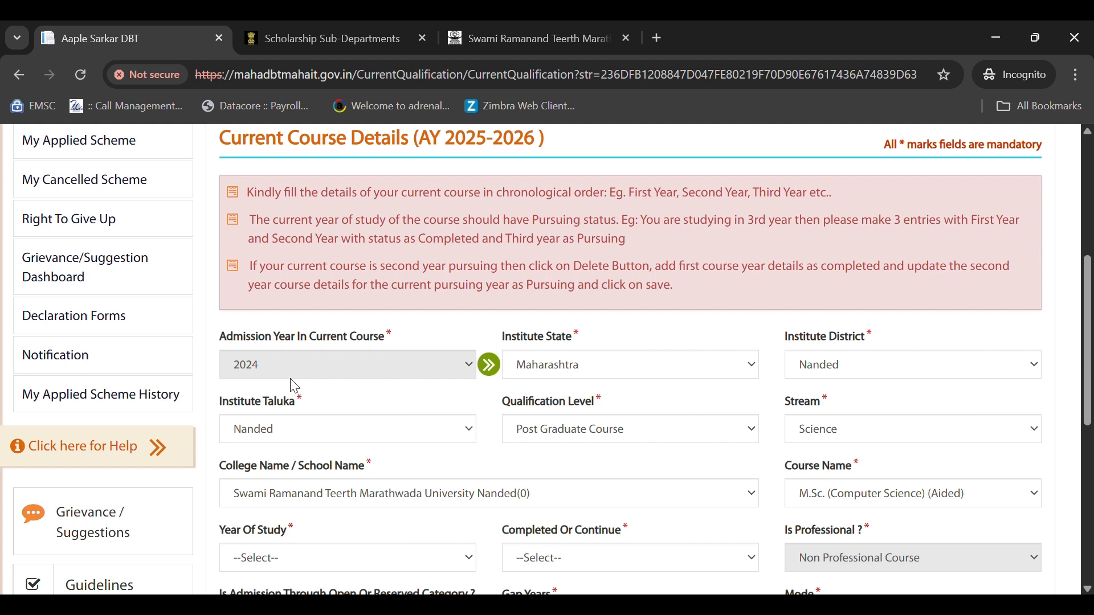
pyautogui.scroll(-2, 288, 383)
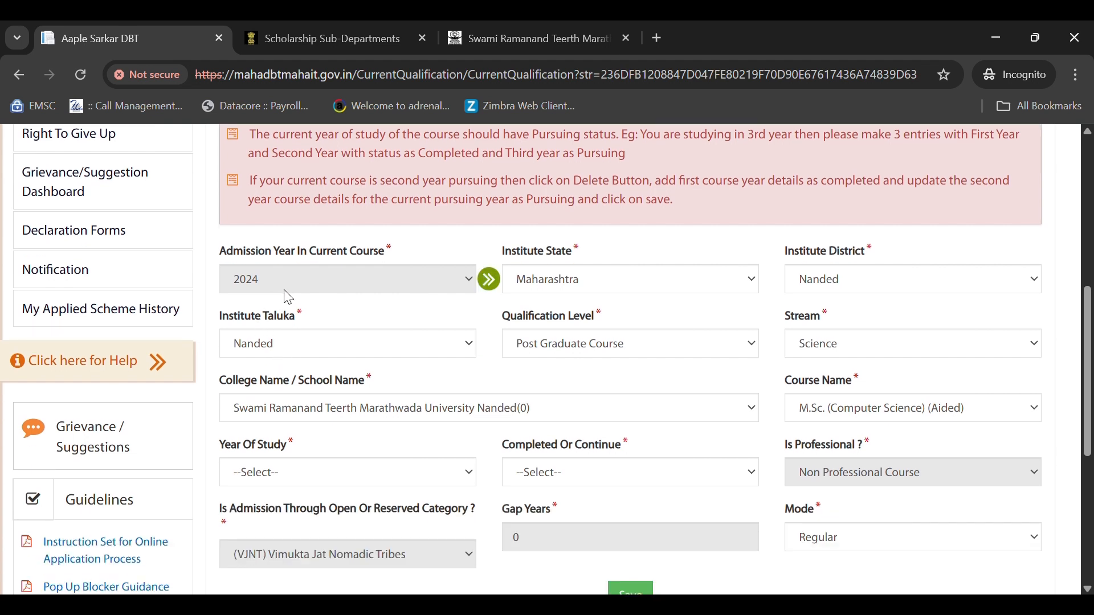
pyautogui.scroll(-3, 298, 464)
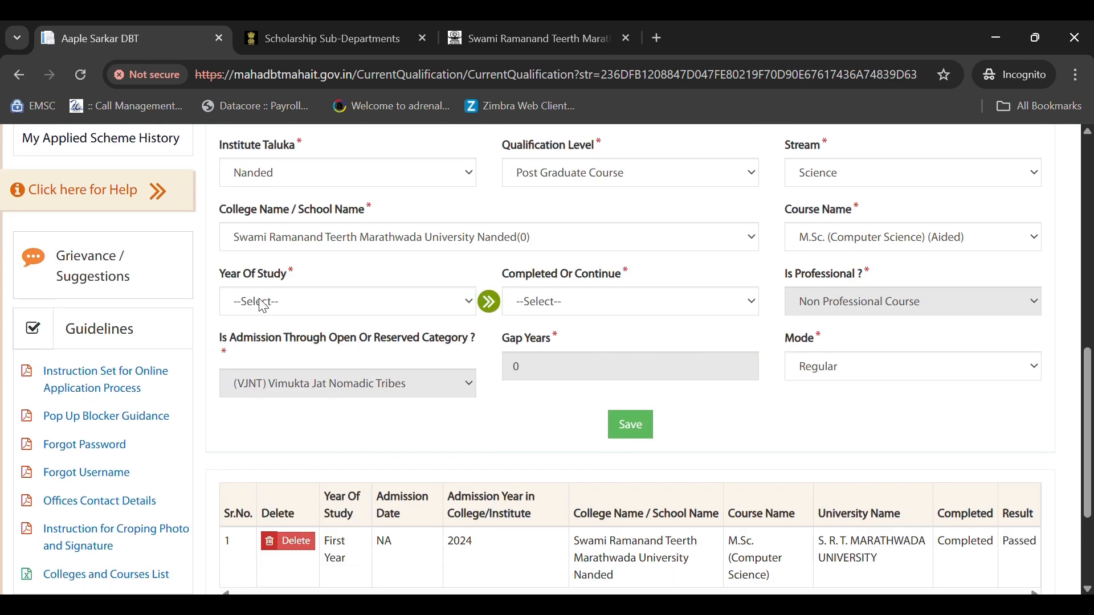
pyautogui.click(263, 306)
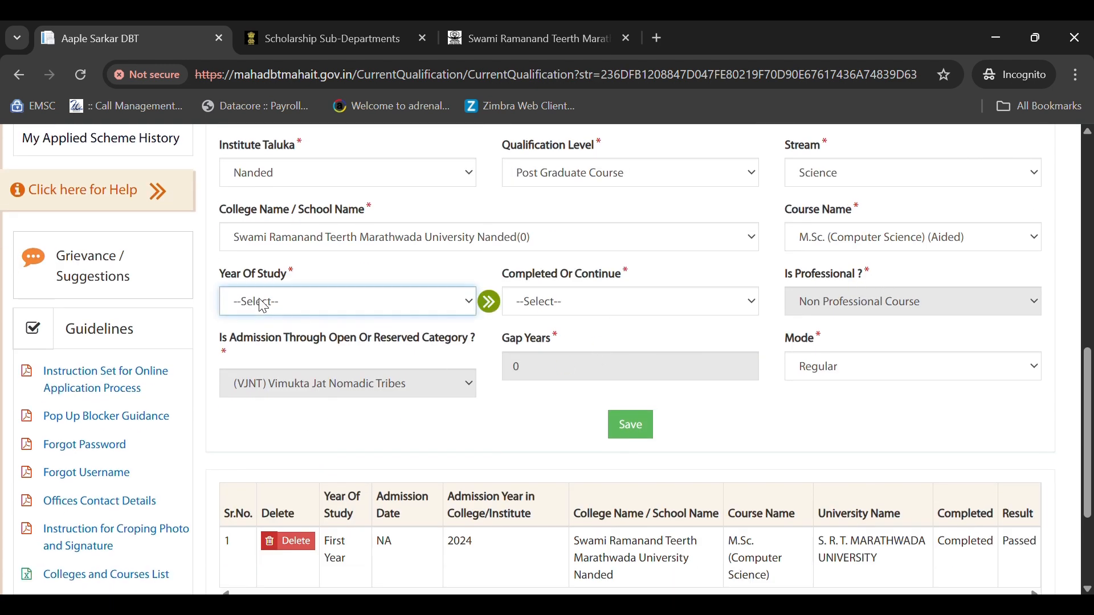
# - Mark the course's year of study as Second Year with status Pursuing
pyautogui.click(283, 405)
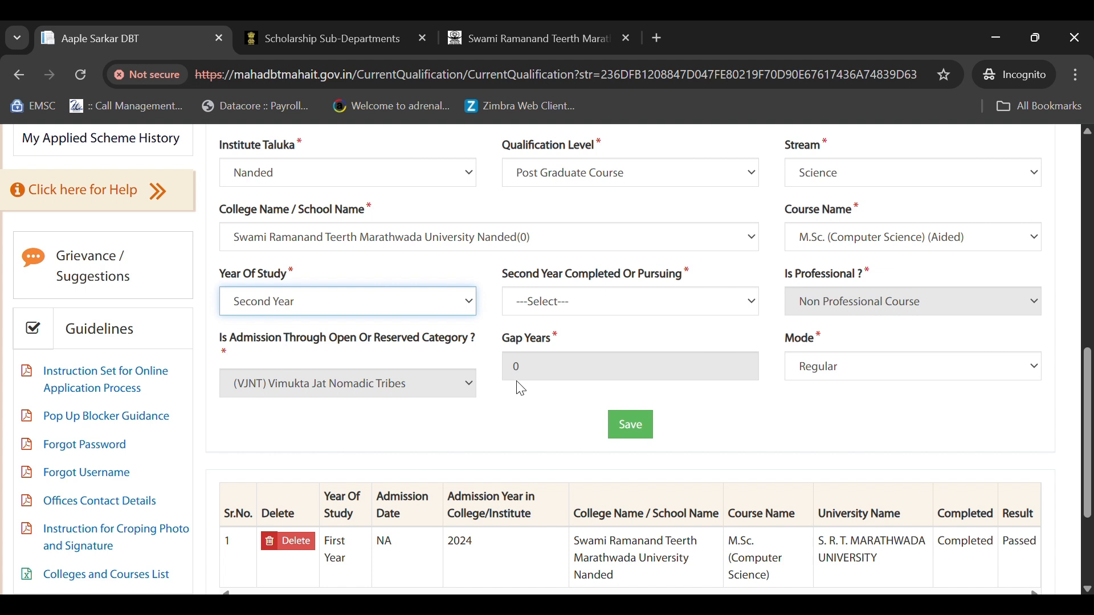
pyautogui.click(548, 308)
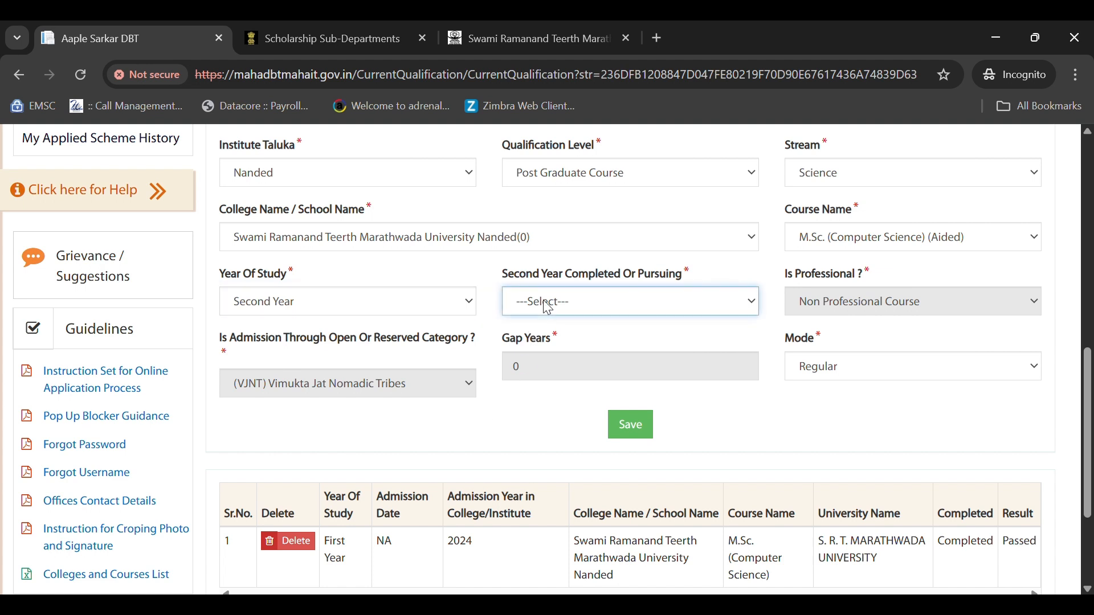
pyautogui.click(553, 346)
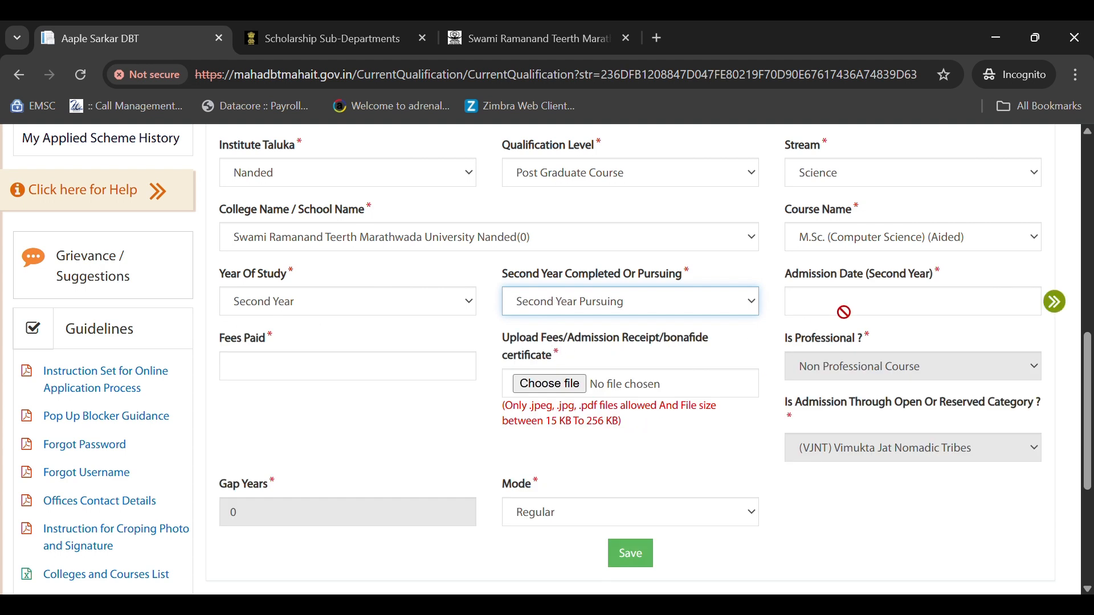
# - Set the second-year admission date to 02/07/2025 using the calendar
pyautogui.click(844, 312)
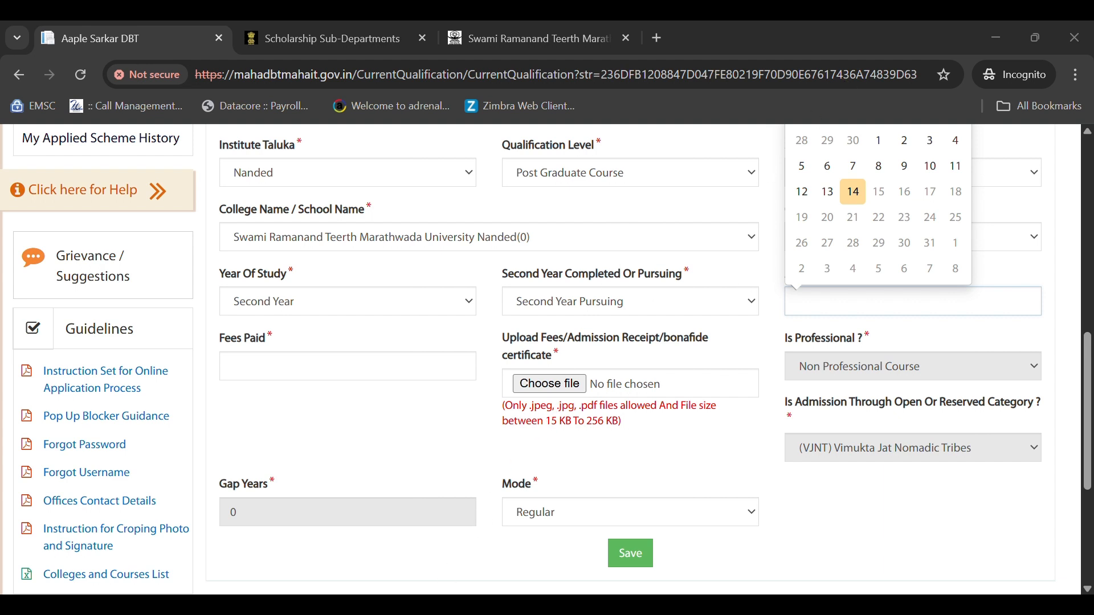
pyautogui.scroll(2, 855, 257)
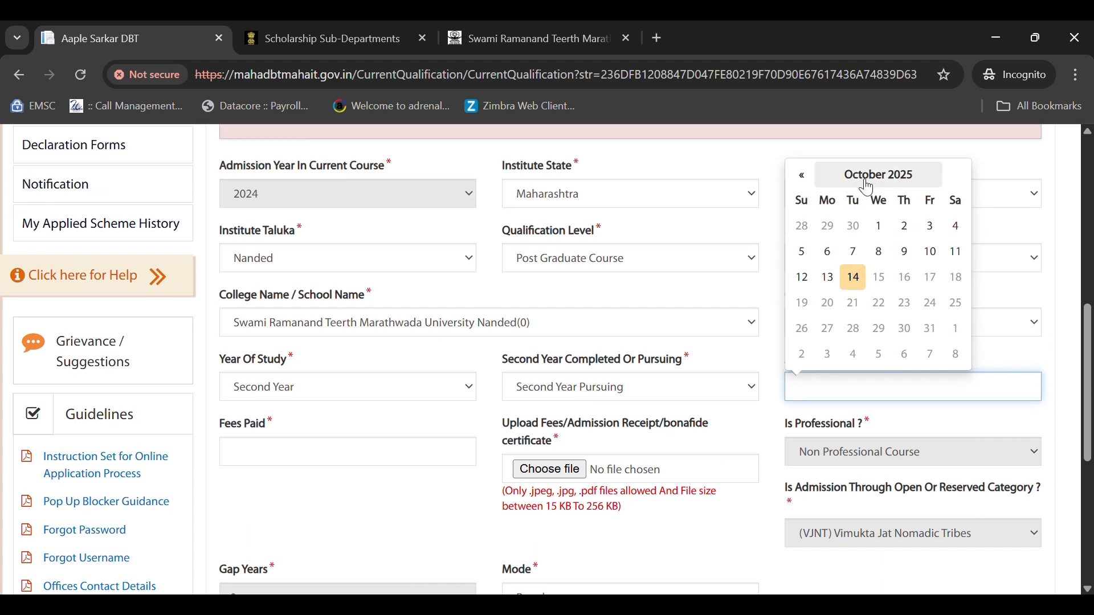
pyautogui.click(869, 188)
pyautogui.click(875, 200)
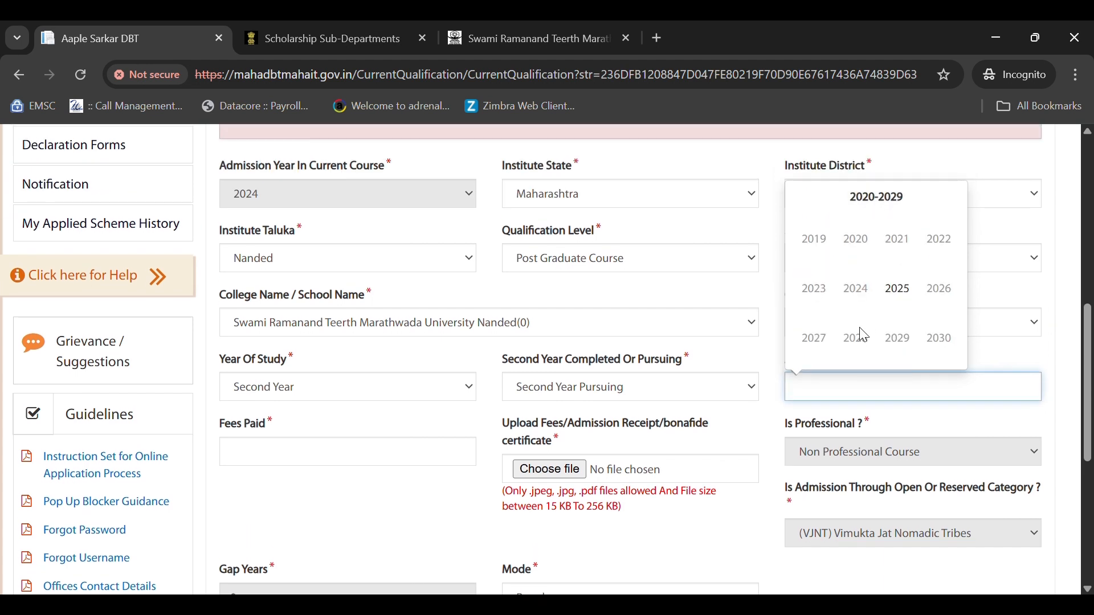
pyautogui.click(899, 291)
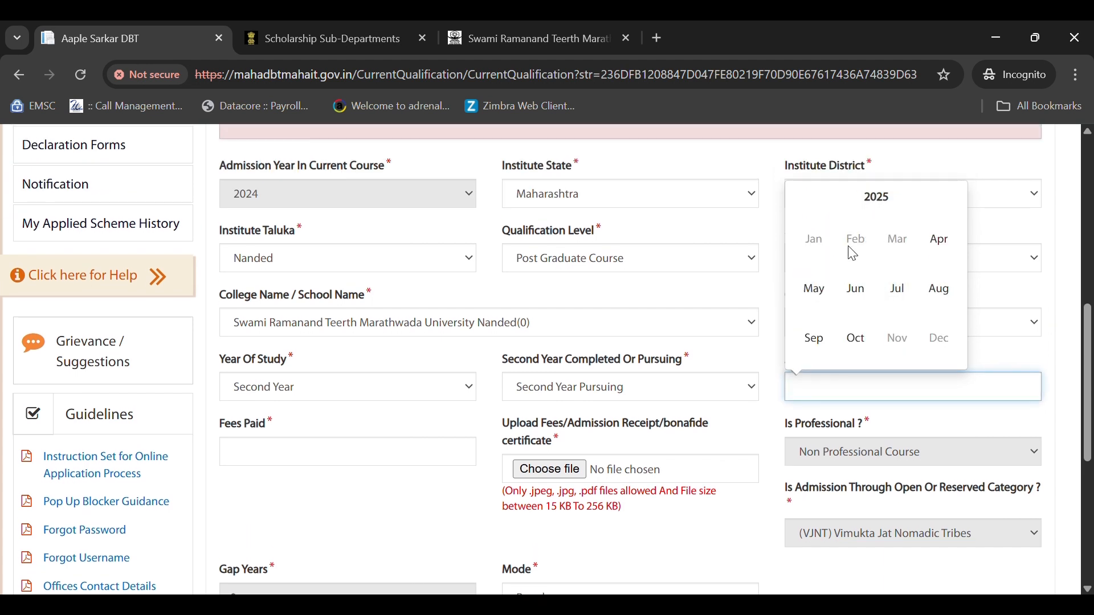
pyautogui.click(877, 301)
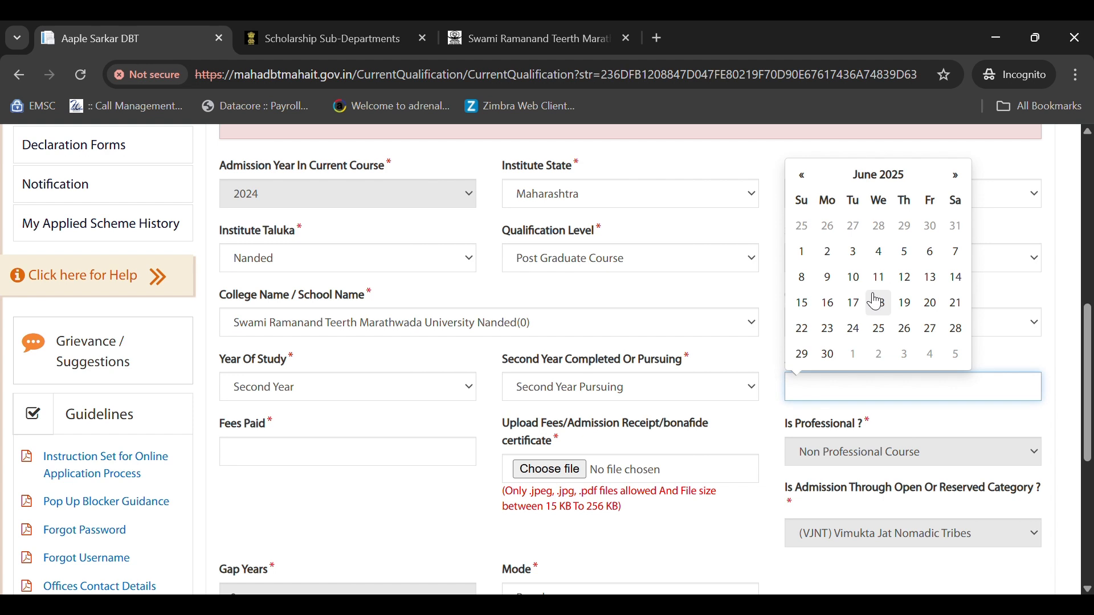
pyautogui.click(957, 176)
pyautogui.click(879, 225)
pyautogui.scroll(-2, 716, 413)
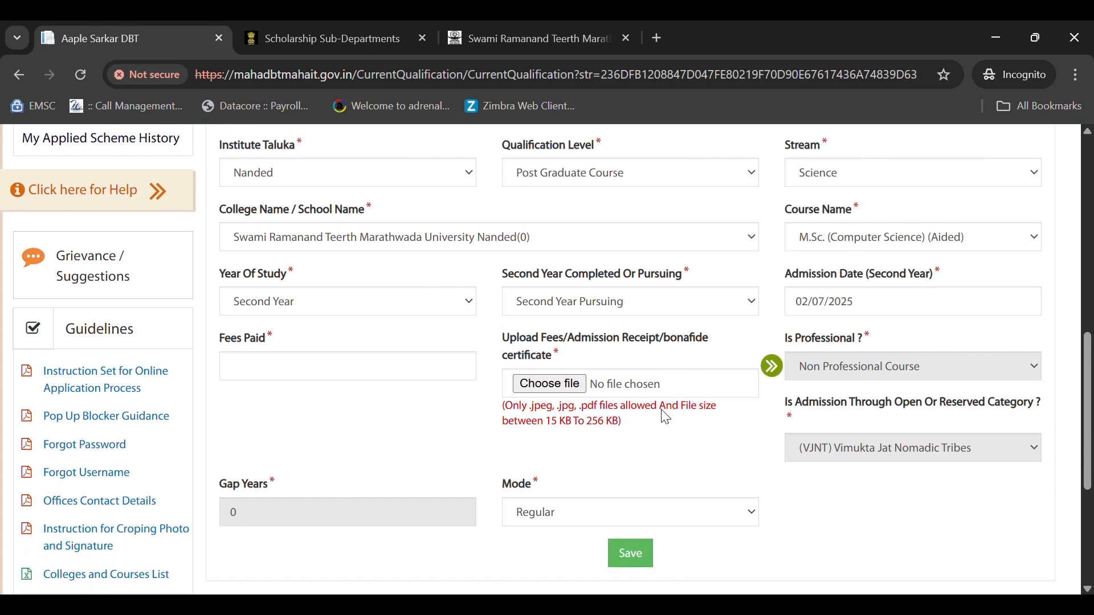
pyautogui.click(280, 379)
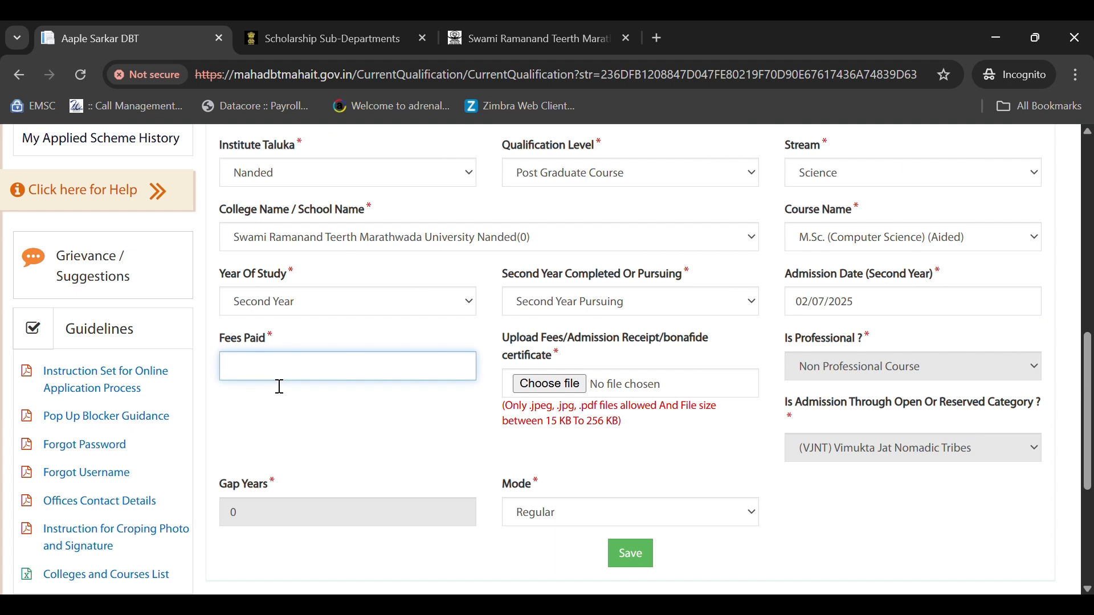
# - Enter 00 as the fees paid for the second year
pyautogui.write('00')
pyautogui.scroll(-1, 324, 383)
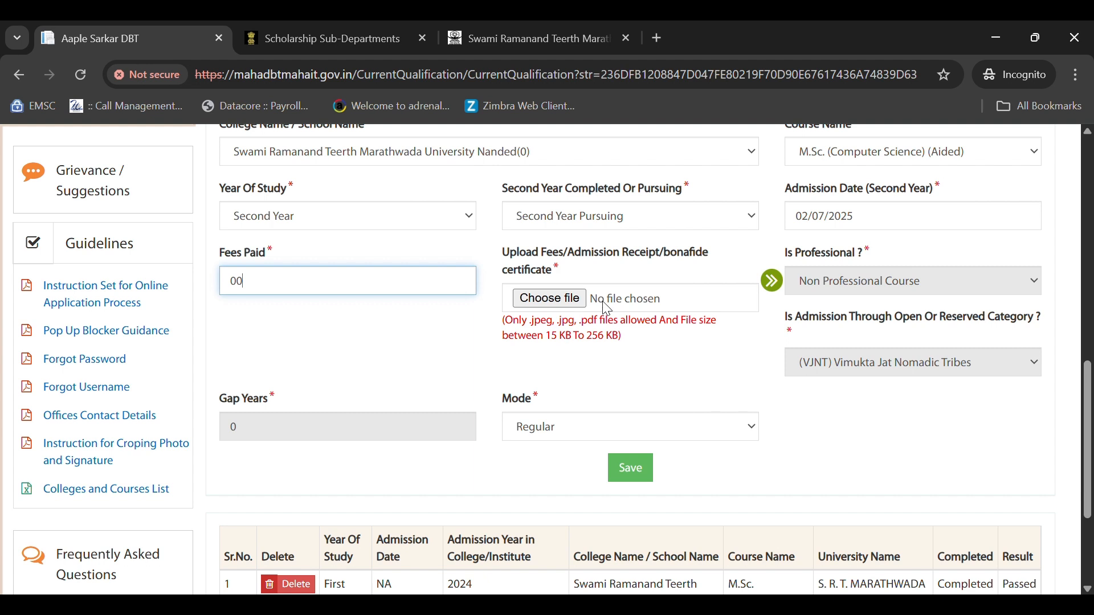
pyautogui.moveTo(540, 254); pyautogui.dragTo(665, 260)
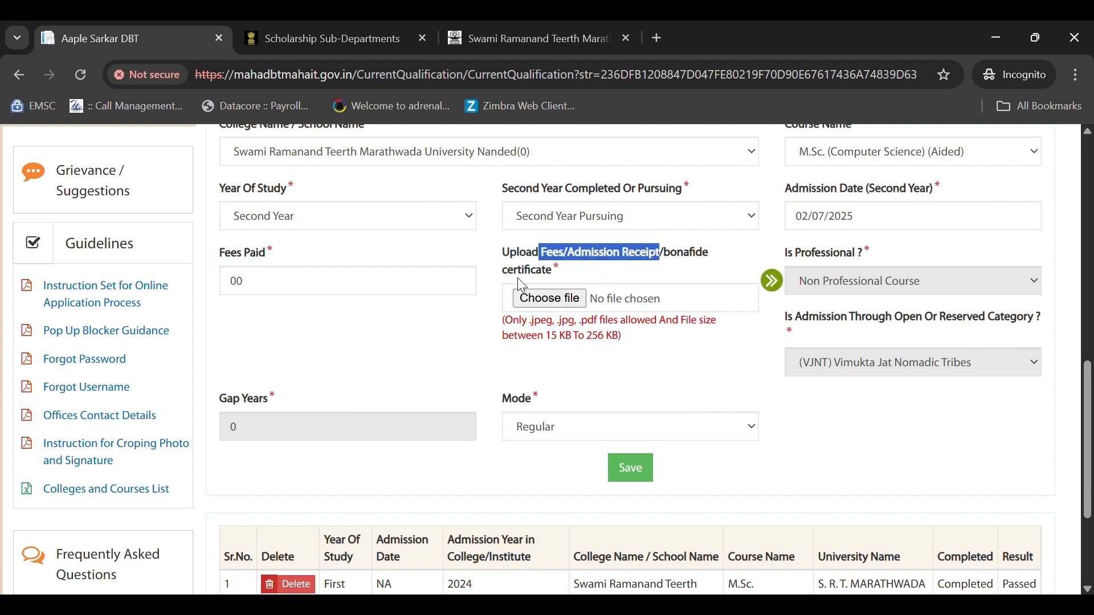
pyautogui.moveTo(516, 275); pyautogui.dragTo(615, 260)
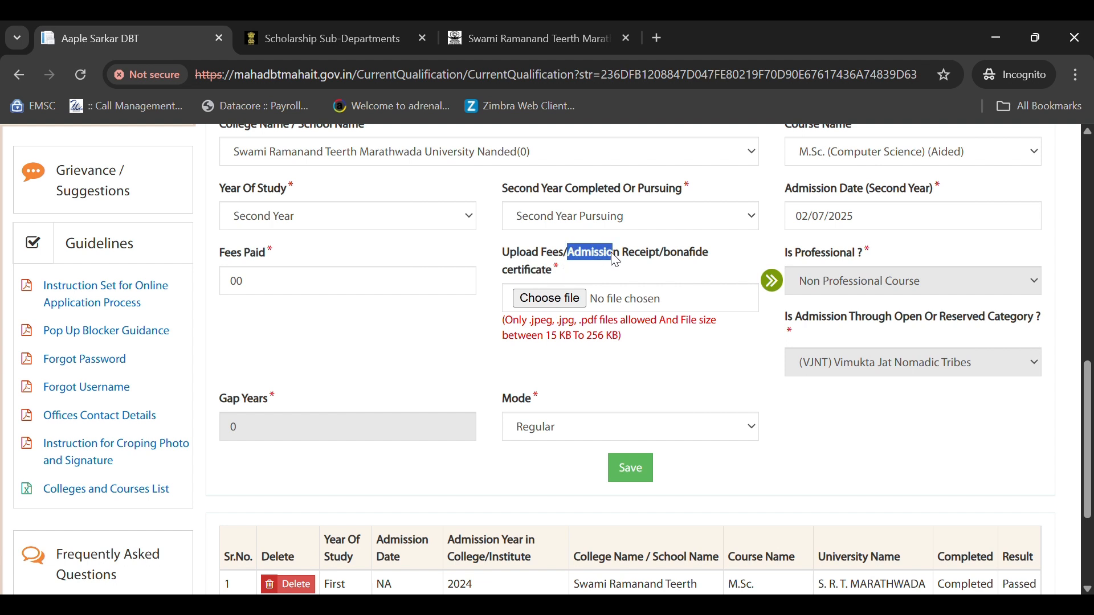
# - Attach Hostel Receipt.jpeg as the admission receipt and save the second-year course details
pyautogui.click(543, 309)
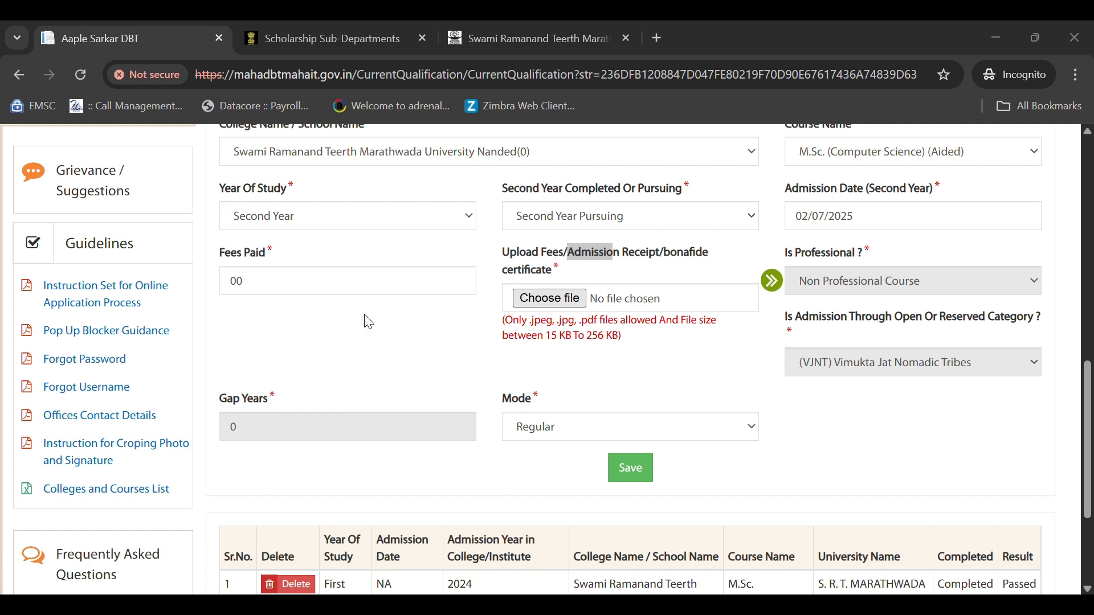
pyautogui.click(682, 455)
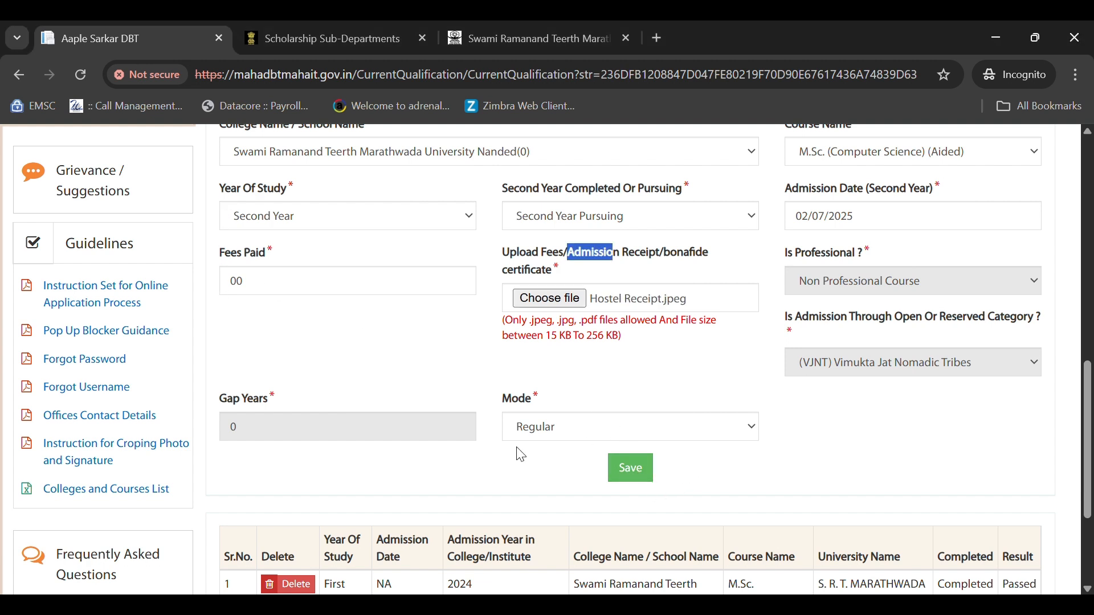
pyautogui.scroll(-1, 618, 376)
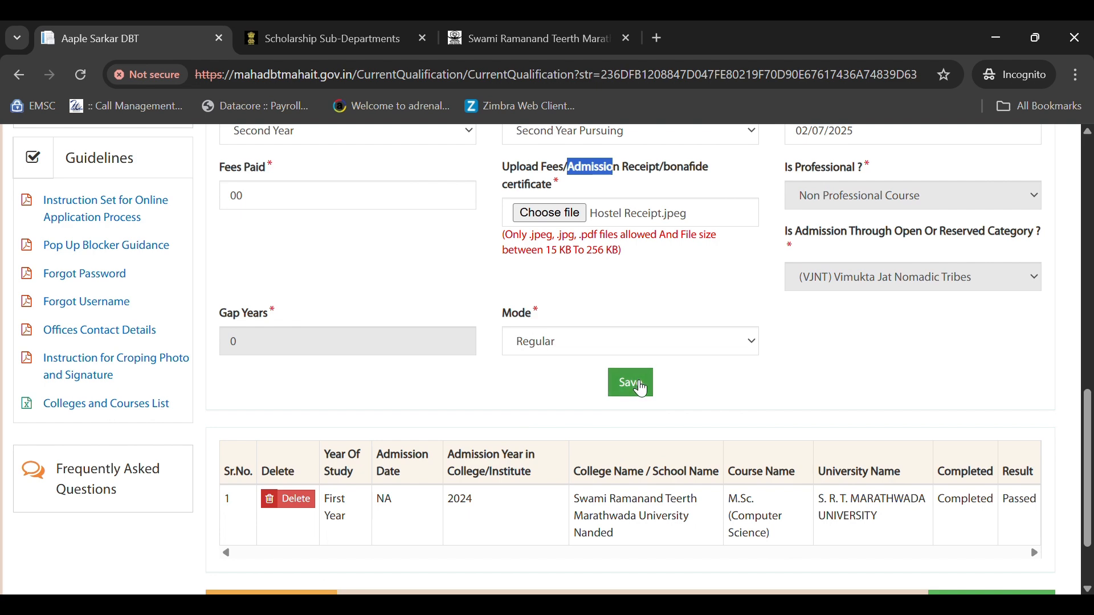
pyautogui.click(637, 386)
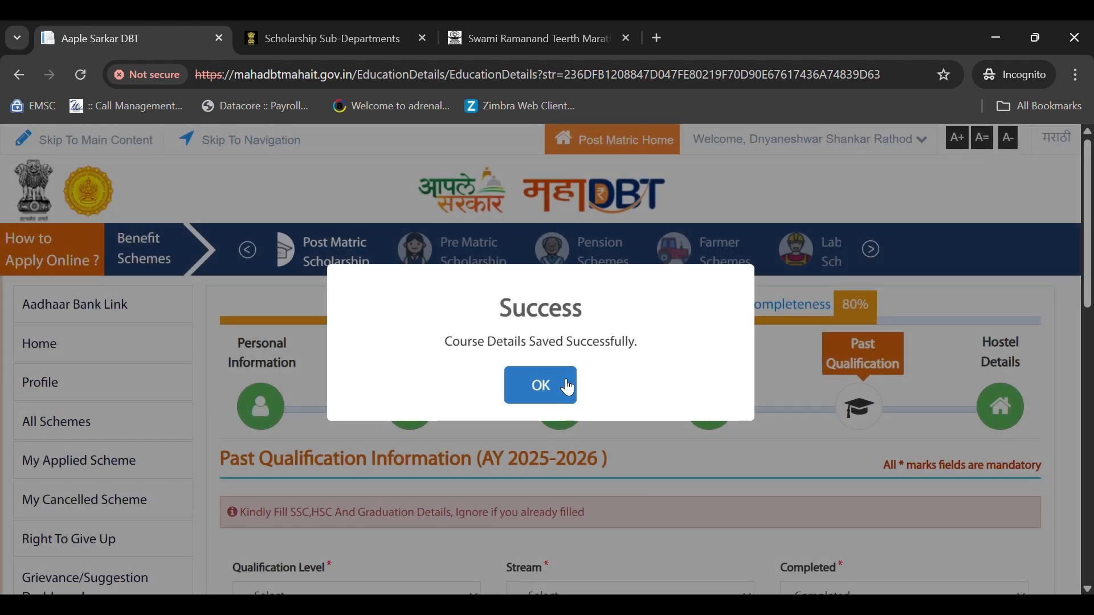
# - Dismiss the success message, review both recorded course years, then go to Past Qualification
pyautogui.click(568, 386)
pyautogui.scroll(-3, 684, 402)
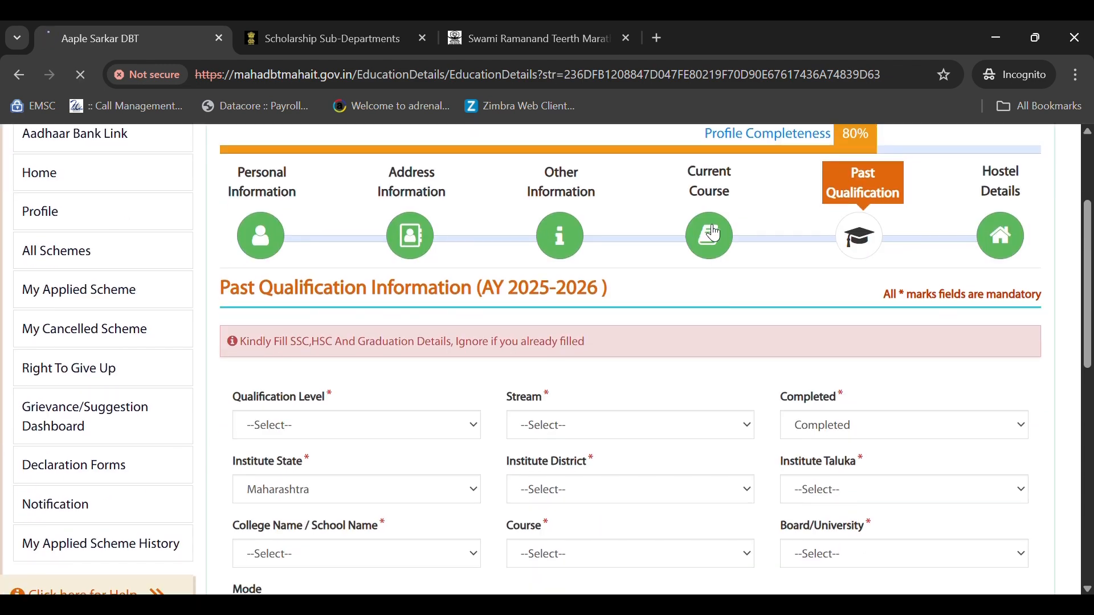
pyautogui.scroll(-10, 604, 410)
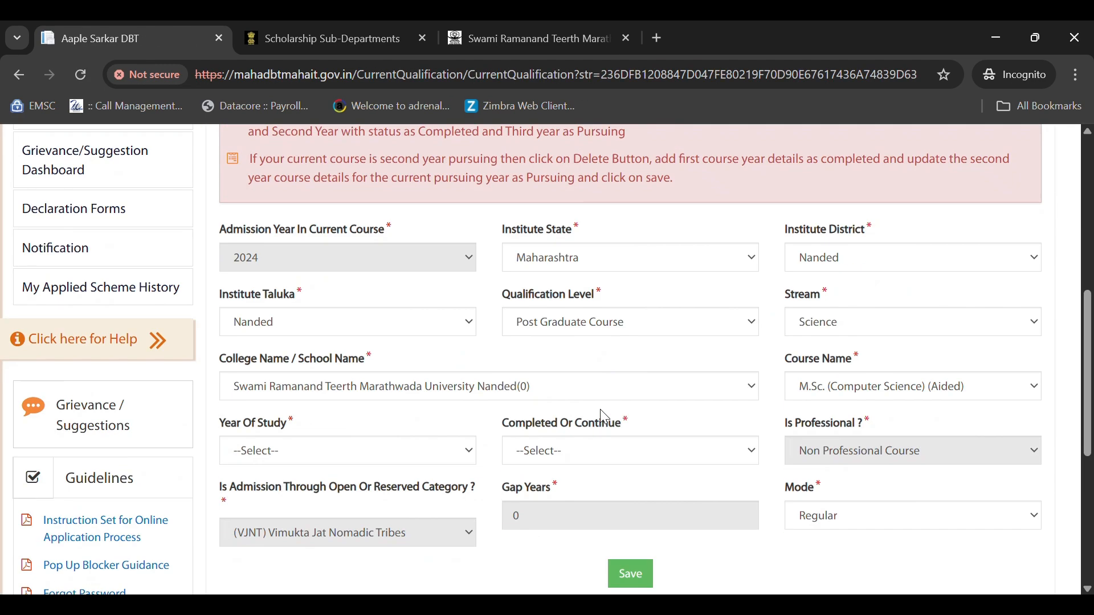
pyautogui.scroll(-2, 542, 432)
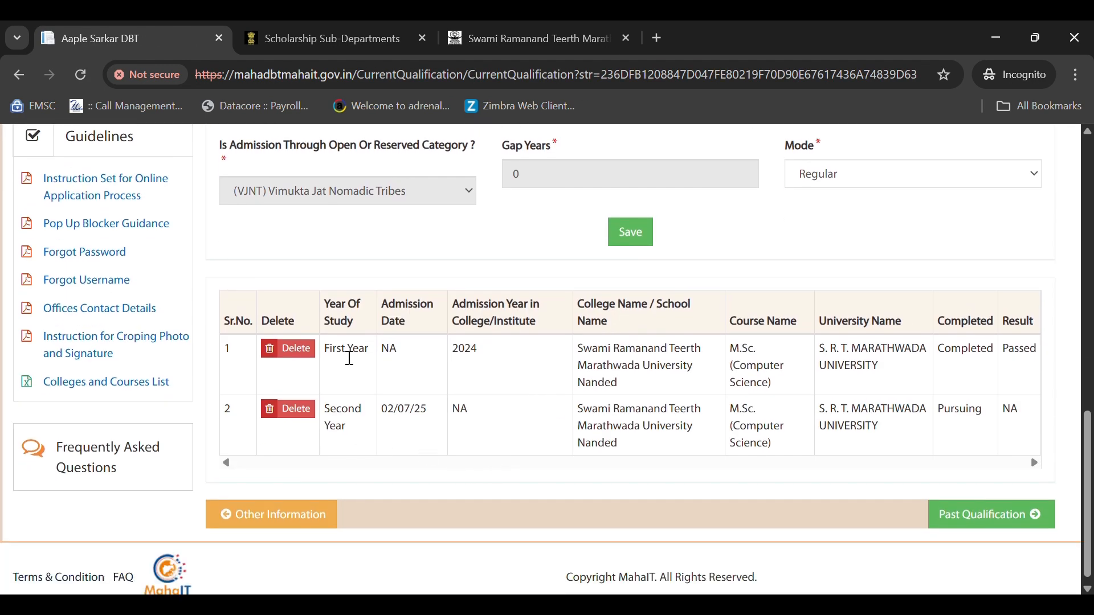
pyautogui.moveTo(337, 356); pyautogui.dragTo(971, 359)
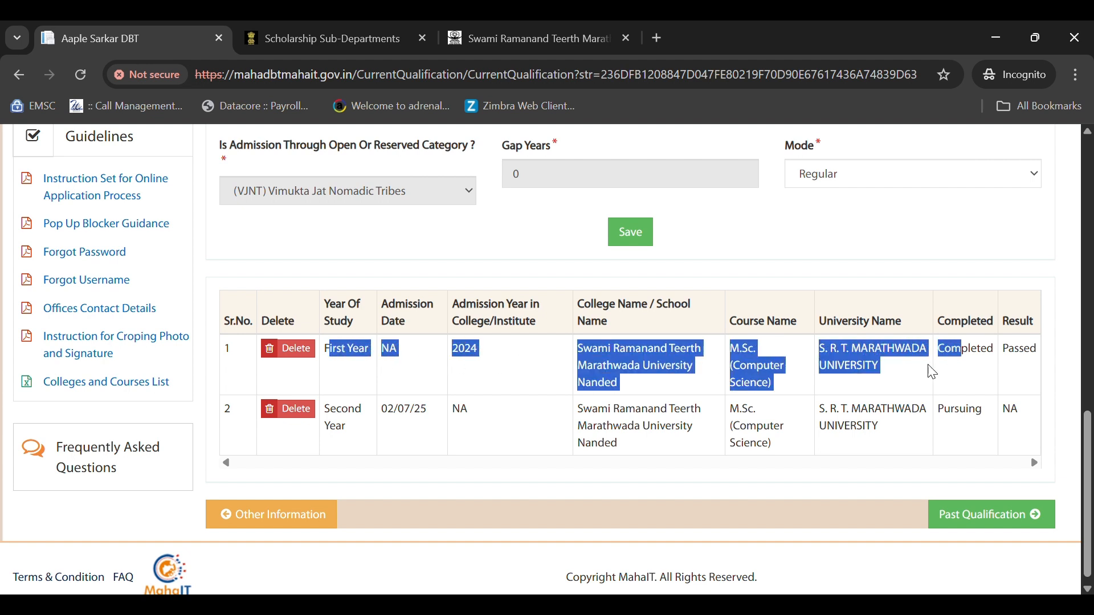
pyautogui.click(896, 378)
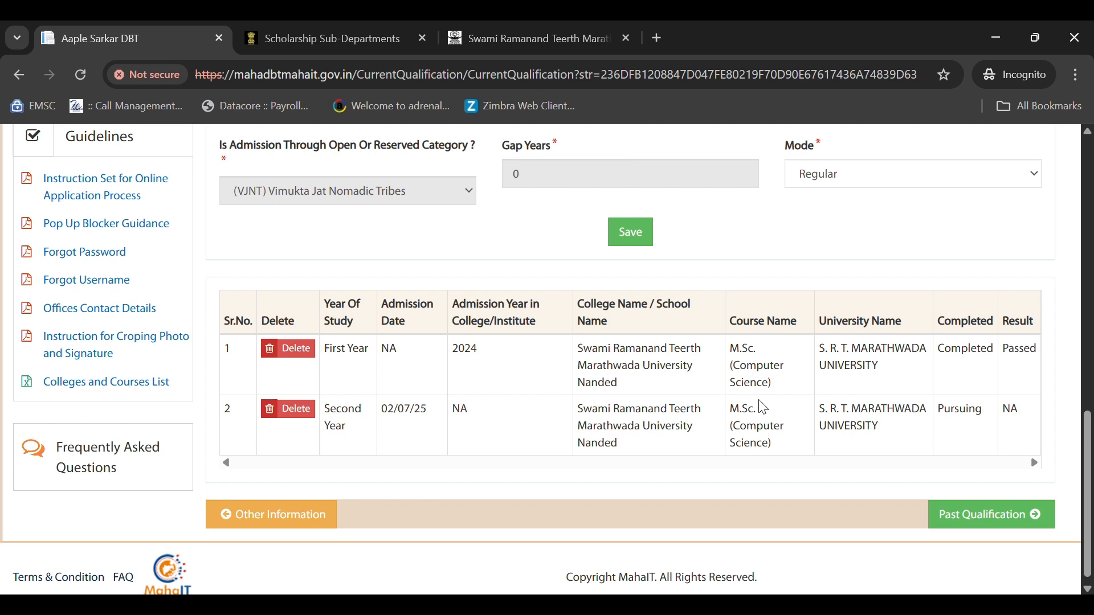
pyautogui.scroll(9, 763, 407)
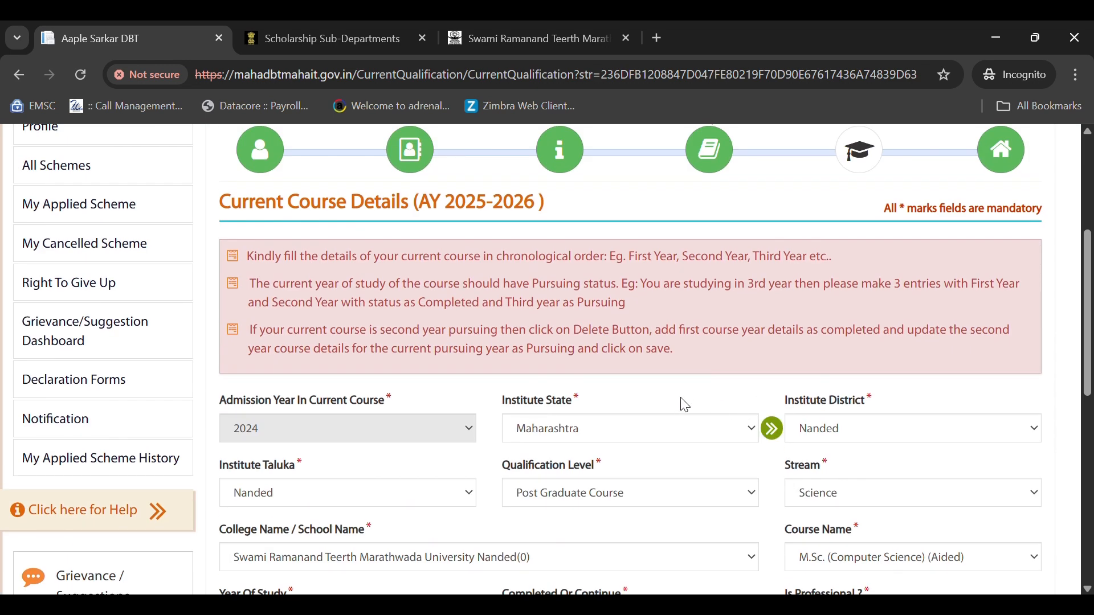
pyautogui.scroll(2, 687, 399)
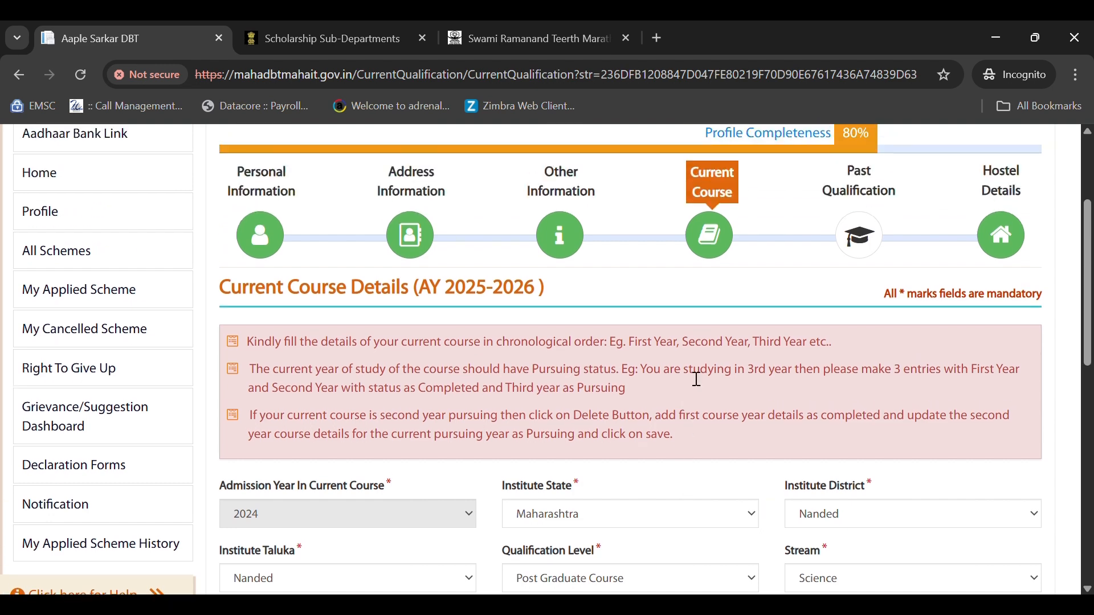
pyautogui.click(866, 241)
# - Choose S.S.C. (10 Std) level, SSC stream, and Parbhani district, Gangakhed taluka as institute location
pyautogui.scroll(-4, 718, 374)
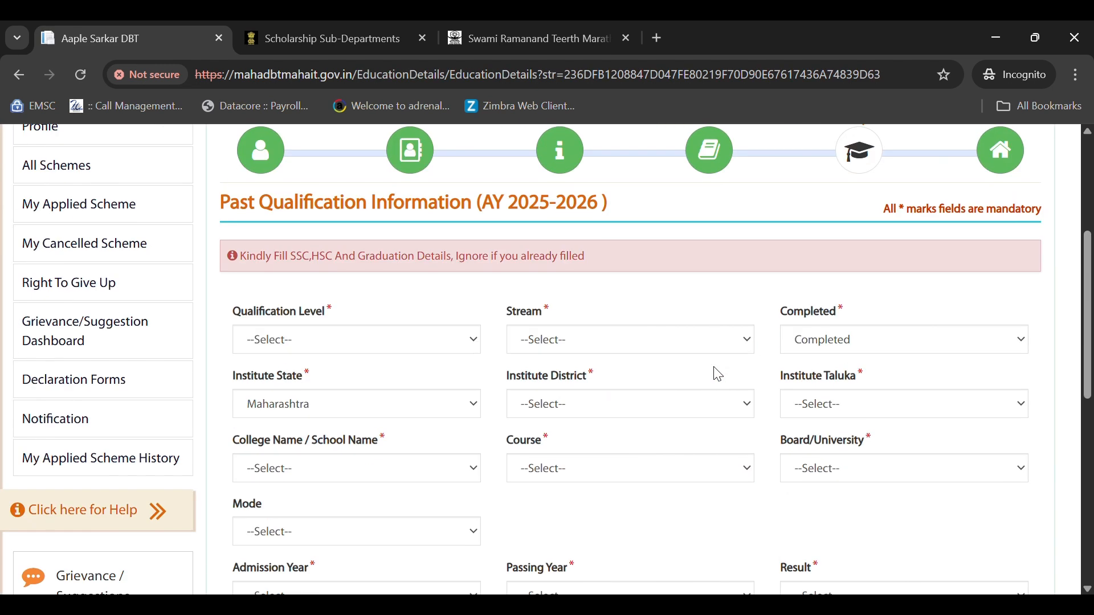
pyautogui.doubleClick(299, 261)
pyautogui.moveTo(326, 263); pyautogui.dragTo(416, 266)
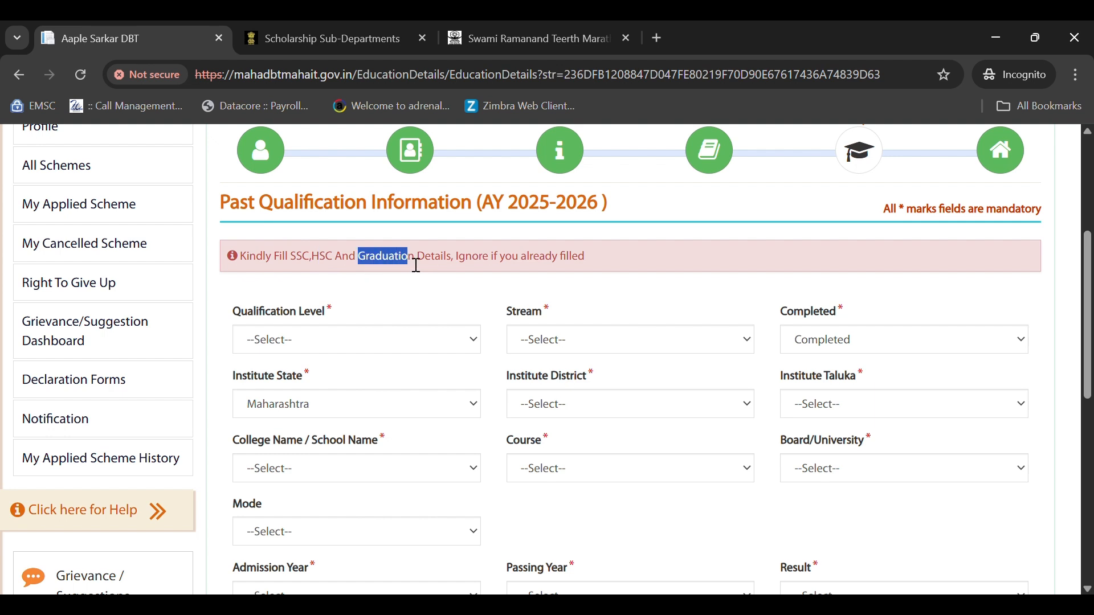
pyautogui.scroll(-1, 415, 264)
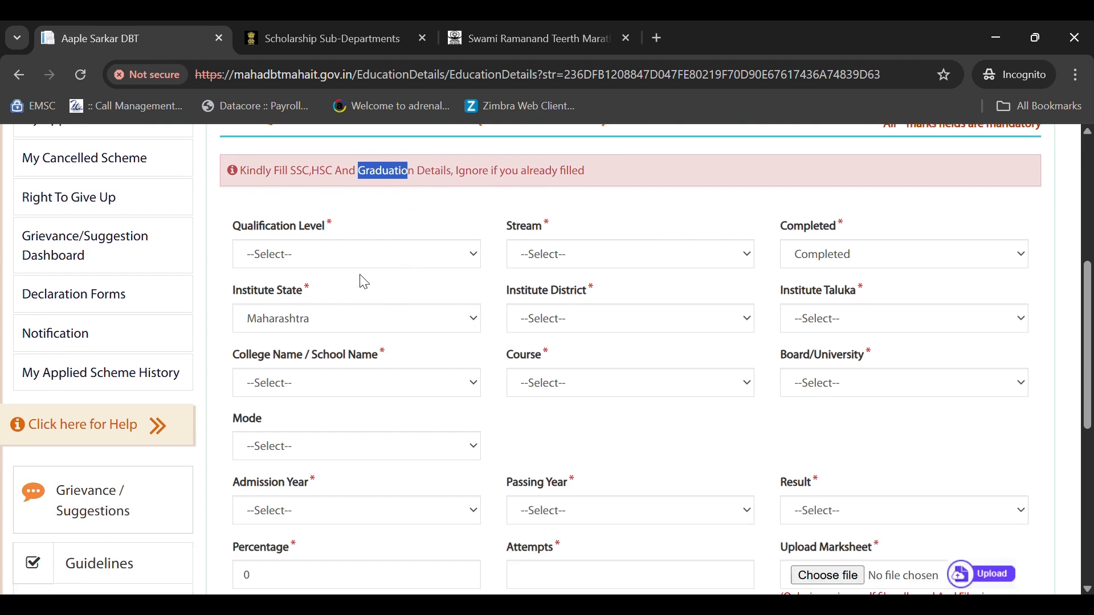
pyautogui.click(309, 252)
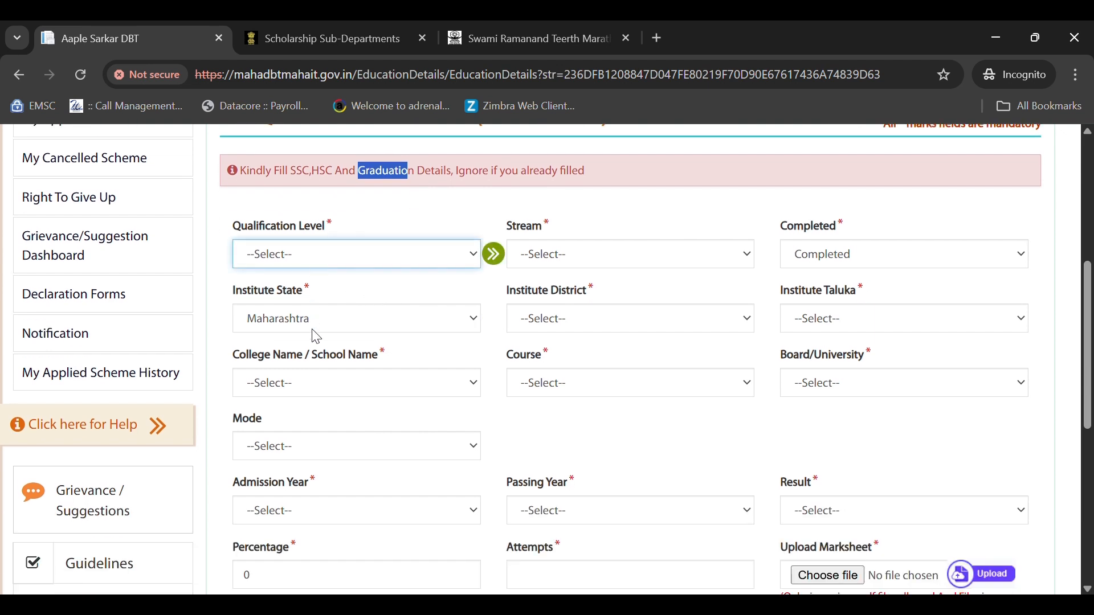
pyautogui.click(314, 408)
pyautogui.click(570, 259)
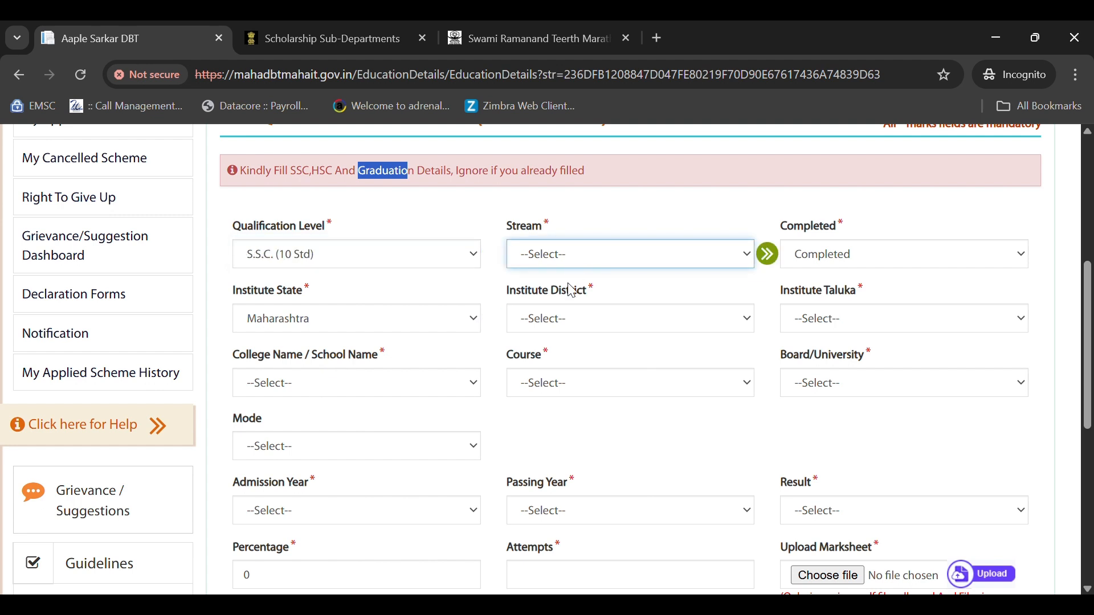
pyautogui.click(571, 290)
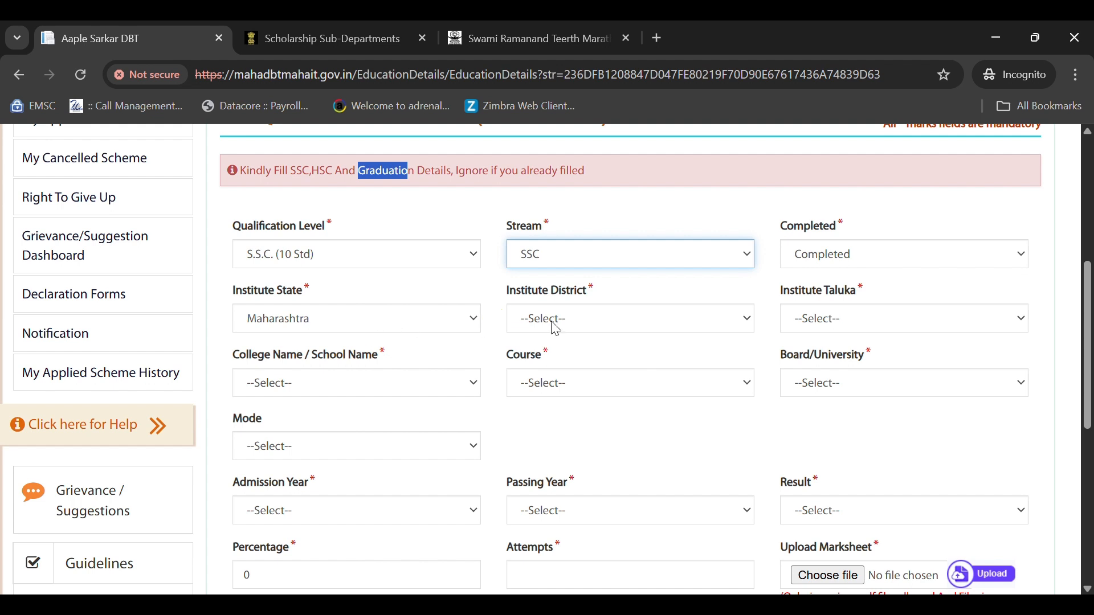
pyautogui.click(596, 327)
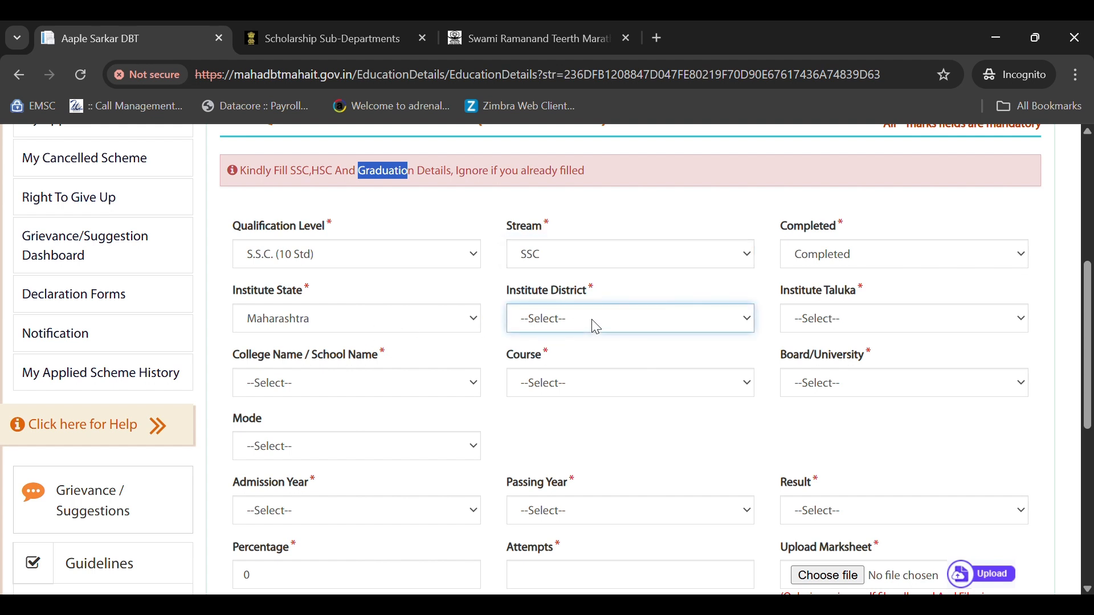
pyautogui.press('p')
pyautogui.press('p')
pyautogui.click(814, 323)
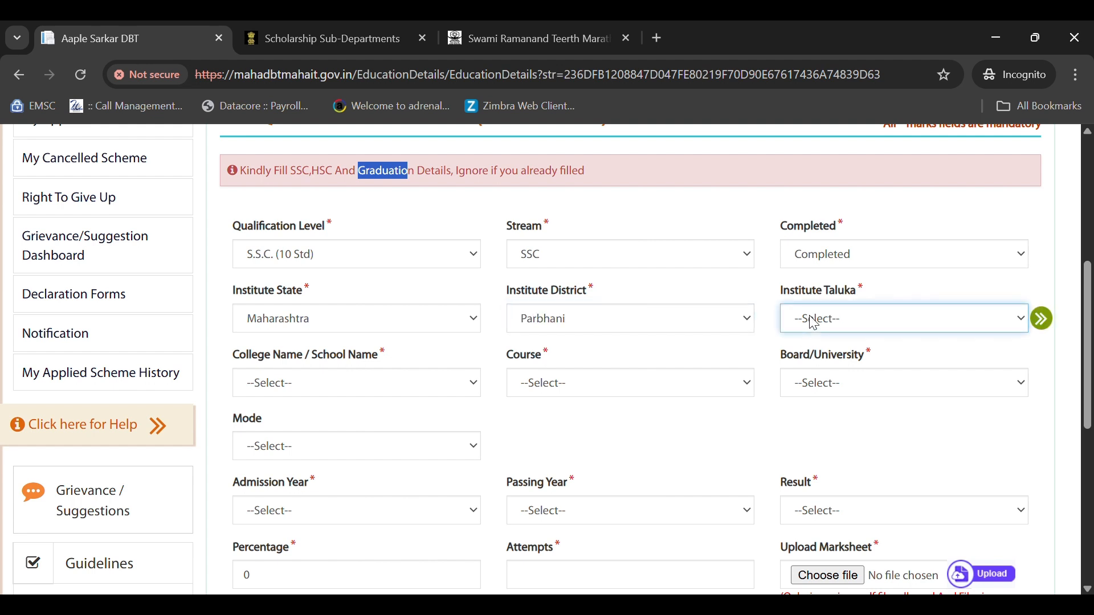
pyautogui.press('g')
# - Set the course to SSC, board to Maharashtra state secondary board, and mode to Regular
pyautogui.scroll(-1, 814, 322)
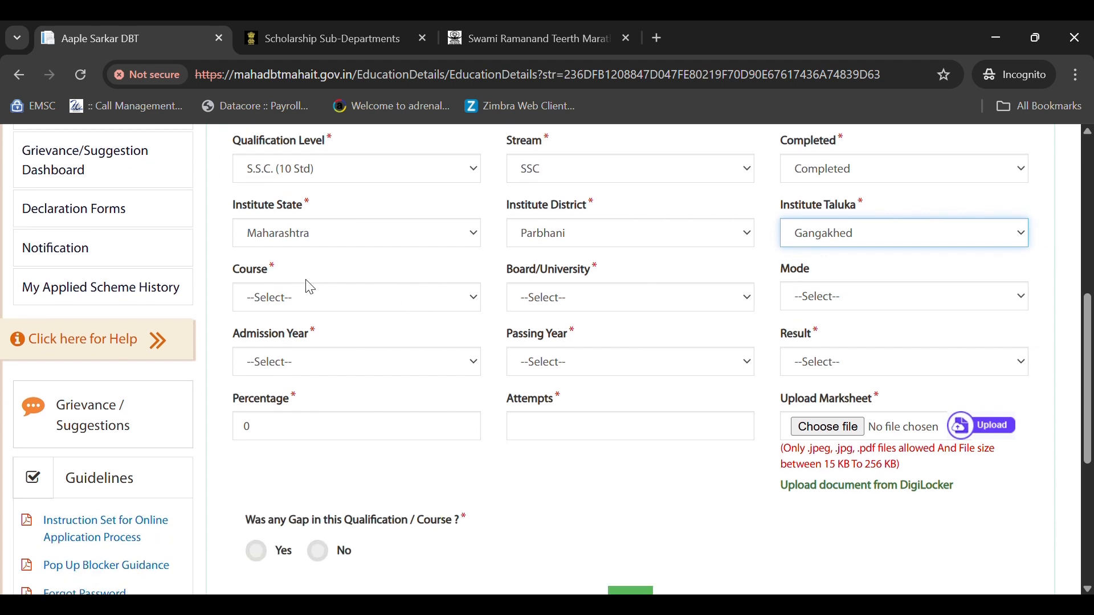
pyautogui.click(308, 299)
pyautogui.click(297, 344)
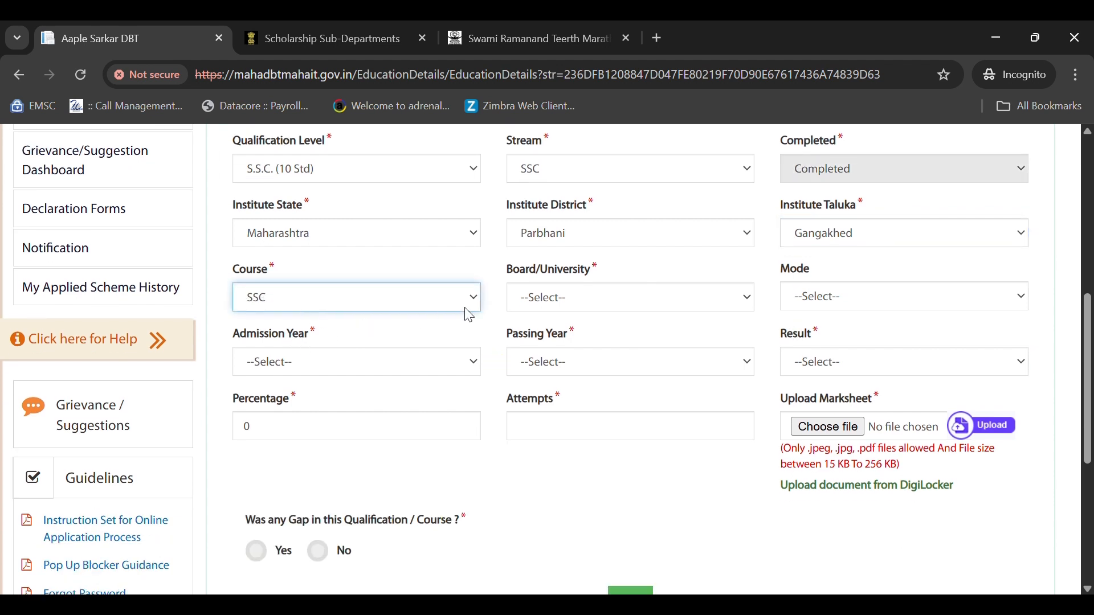
pyautogui.click(555, 304)
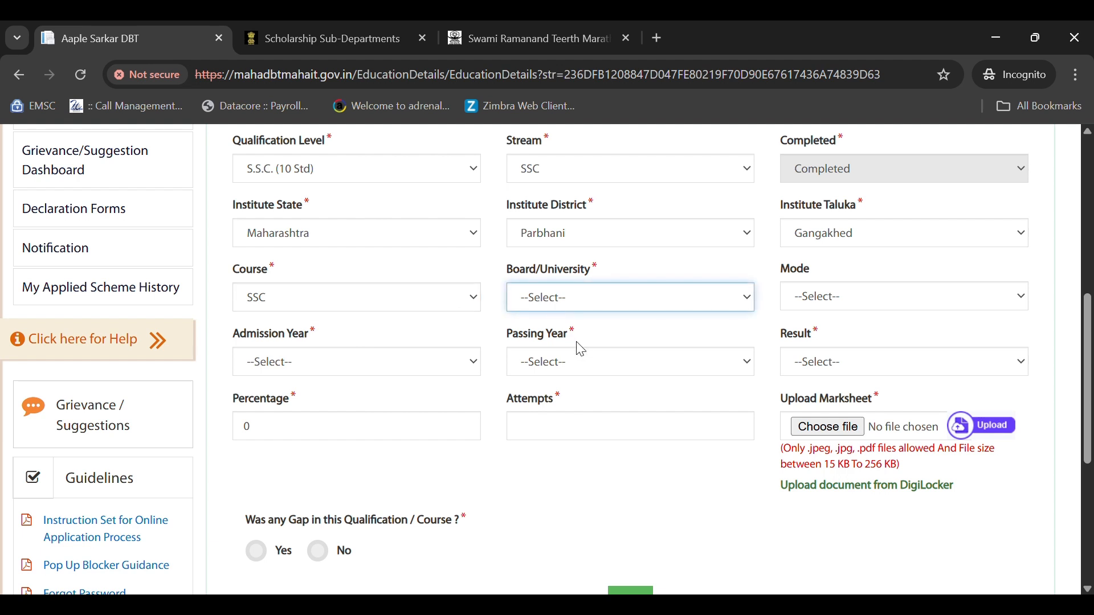
pyautogui.click(581, 349)
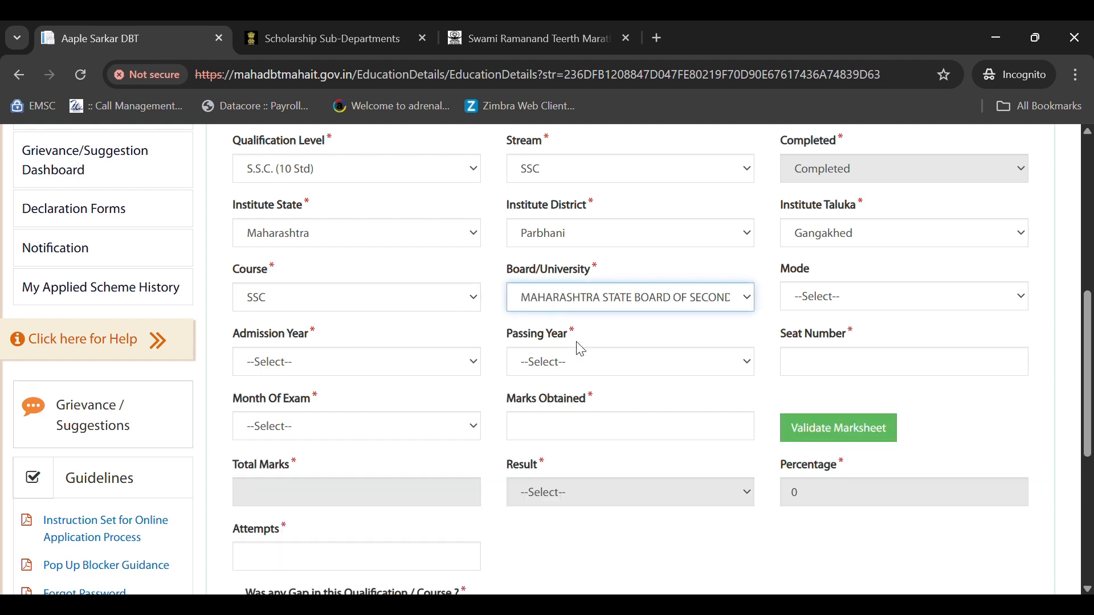
pyautogui.click(825, 305)
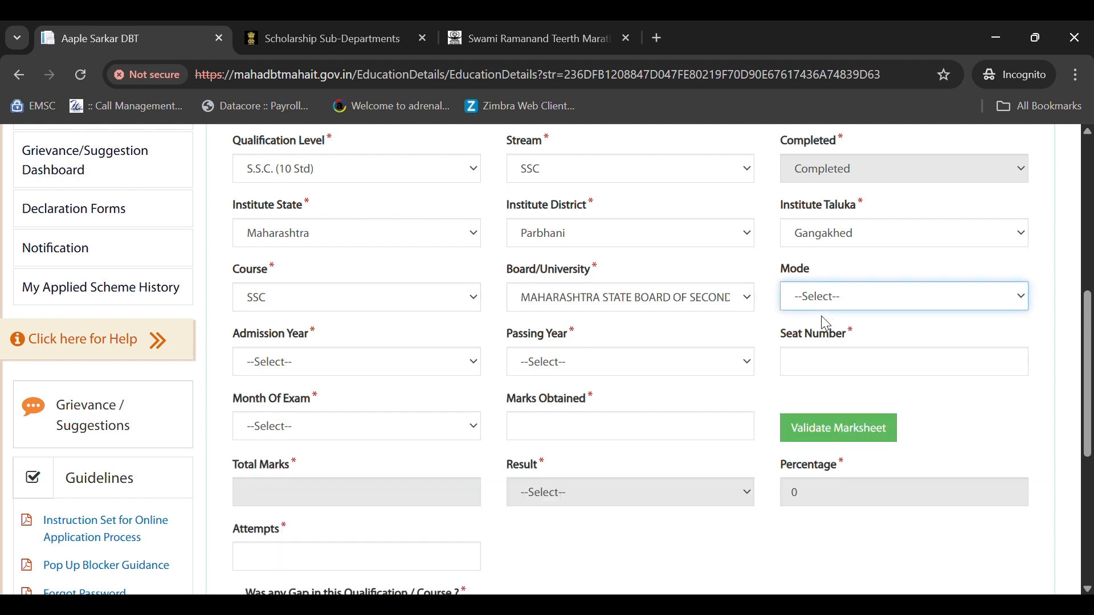
pyautogui.click(827, 346)
pyautogui.click(261, 374)
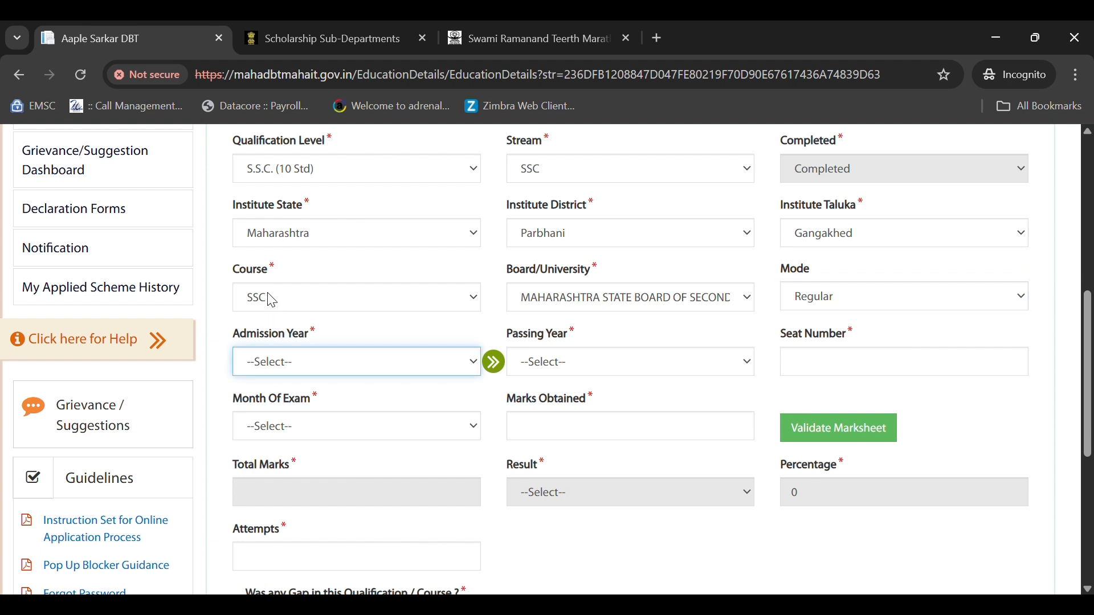
# - Set the SSC admission year to 2015 and passing year to 2016
pyautogui.click(269, 152)
pyautogui.scroll(-1, 355, 370)
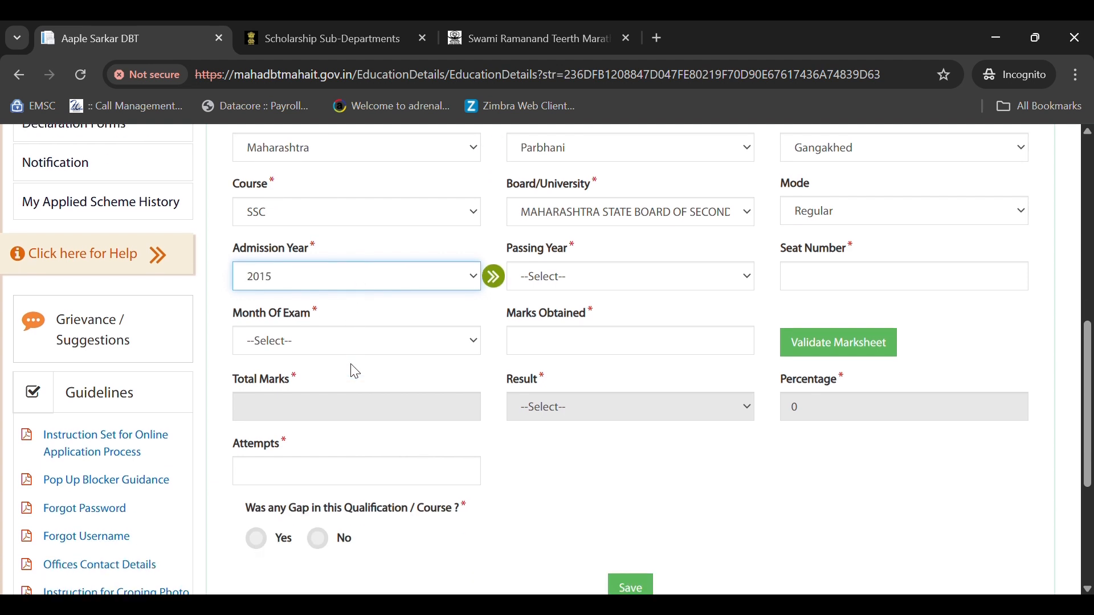
pyautogui.click(545, 283)
pyautogui.click(550, 322)
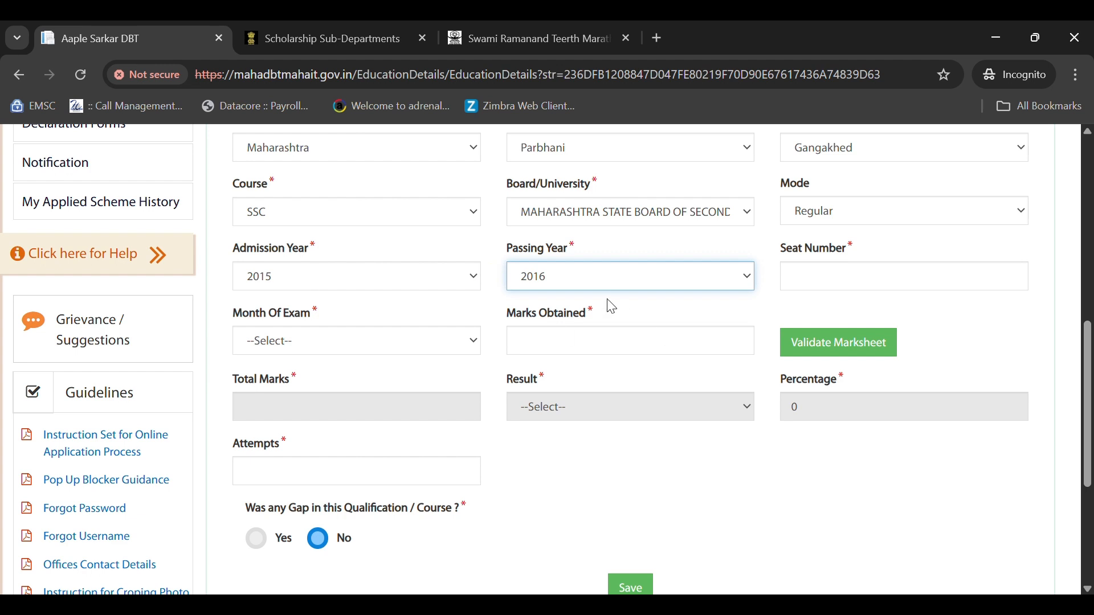
# - Enter the SSC exam seat number, FEB/MAR exam month, and 277 marks obtained
pyautogui.click(813, 284)
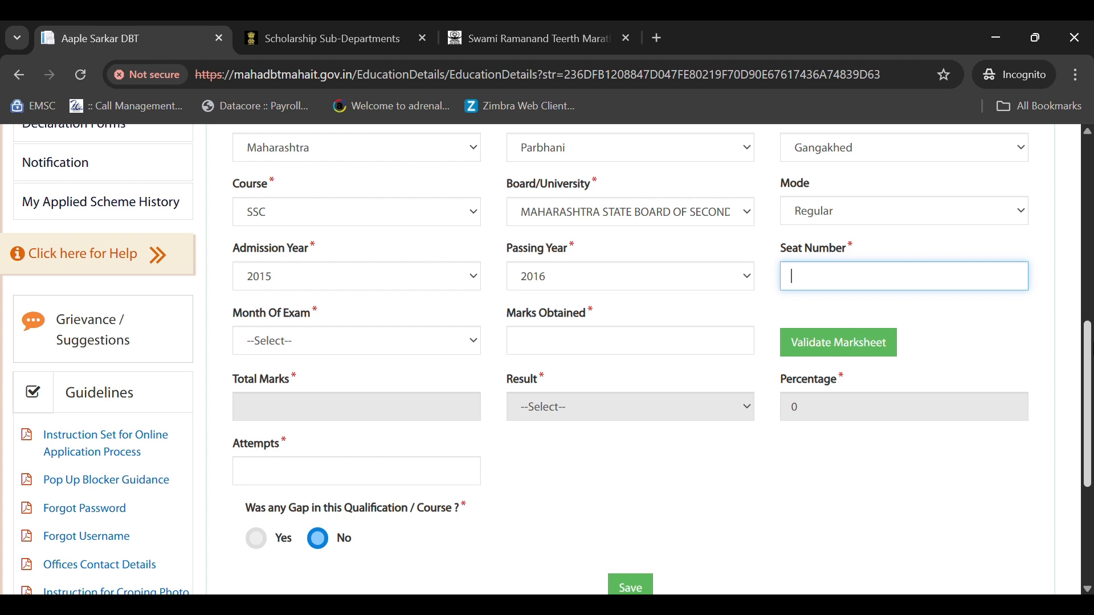
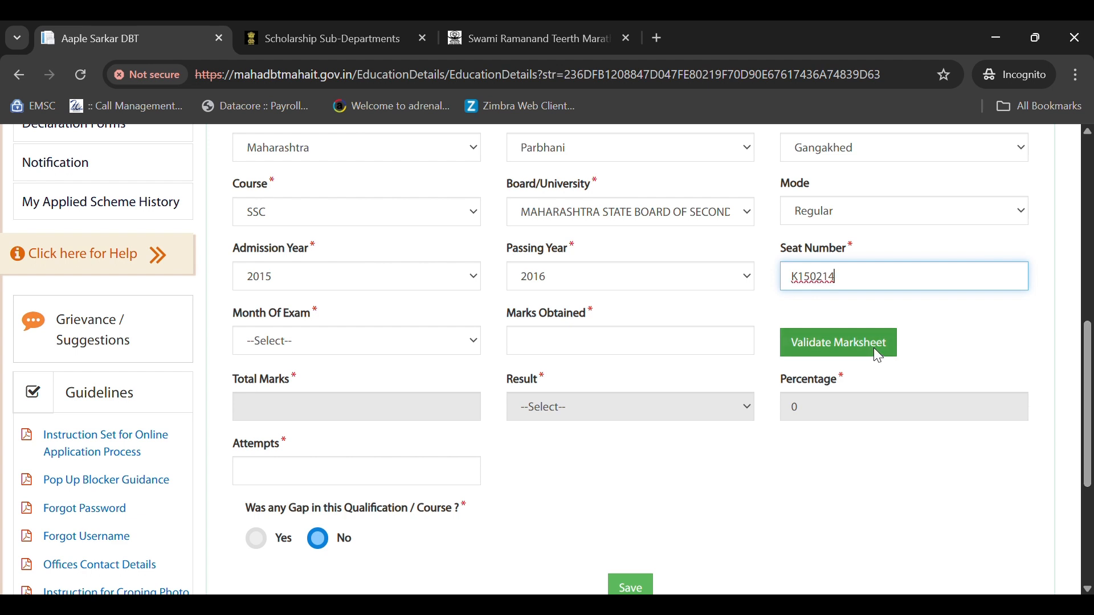
pyautogui.click(276, 341)
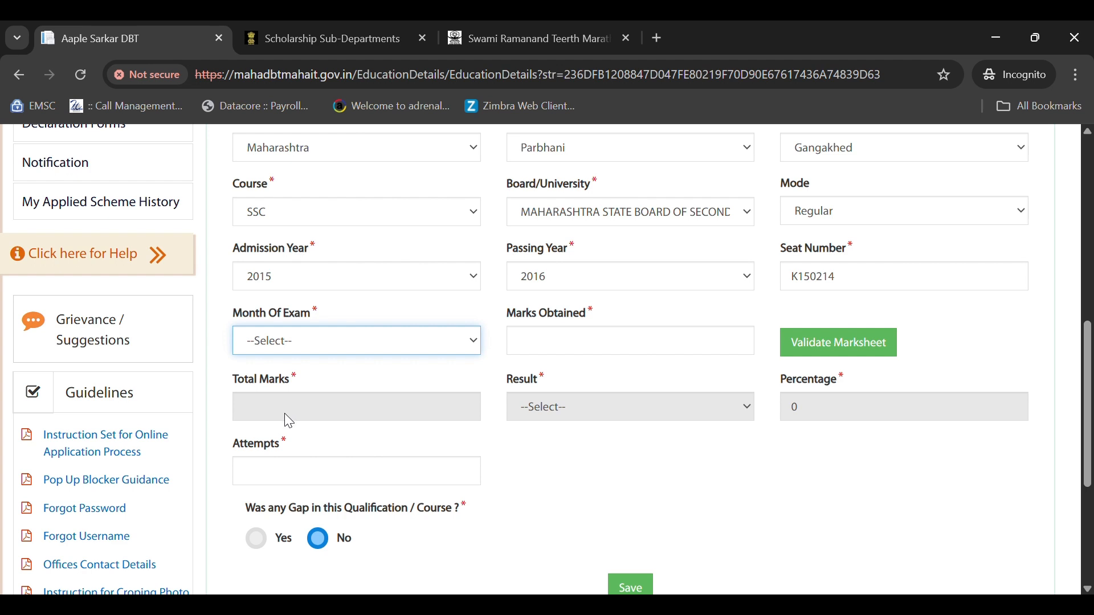
pyautogui.click(279, 390)
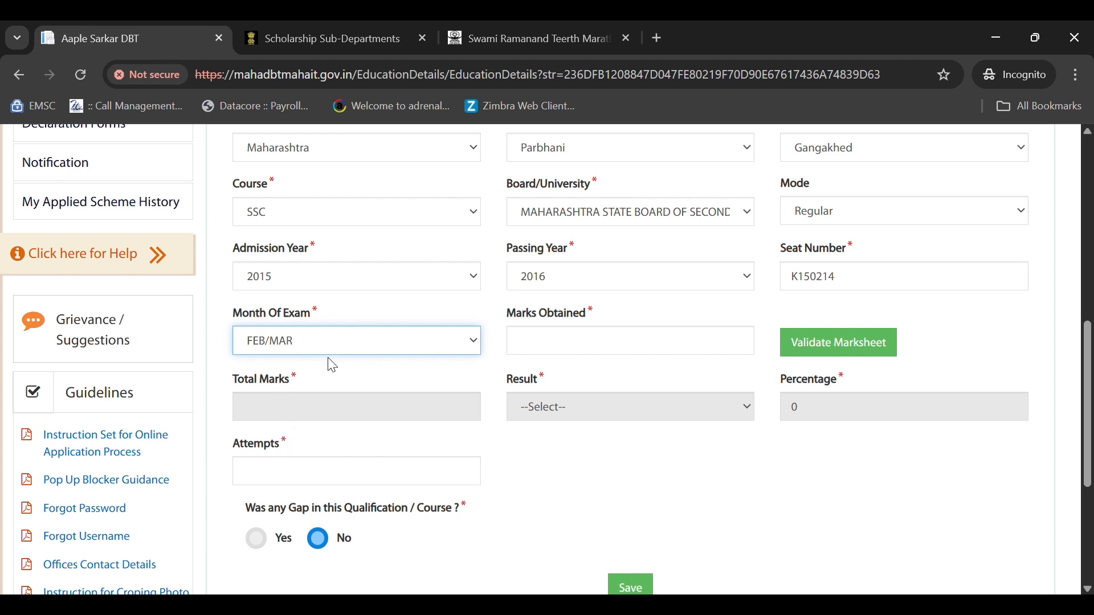
pyautogui.click(594, 351)
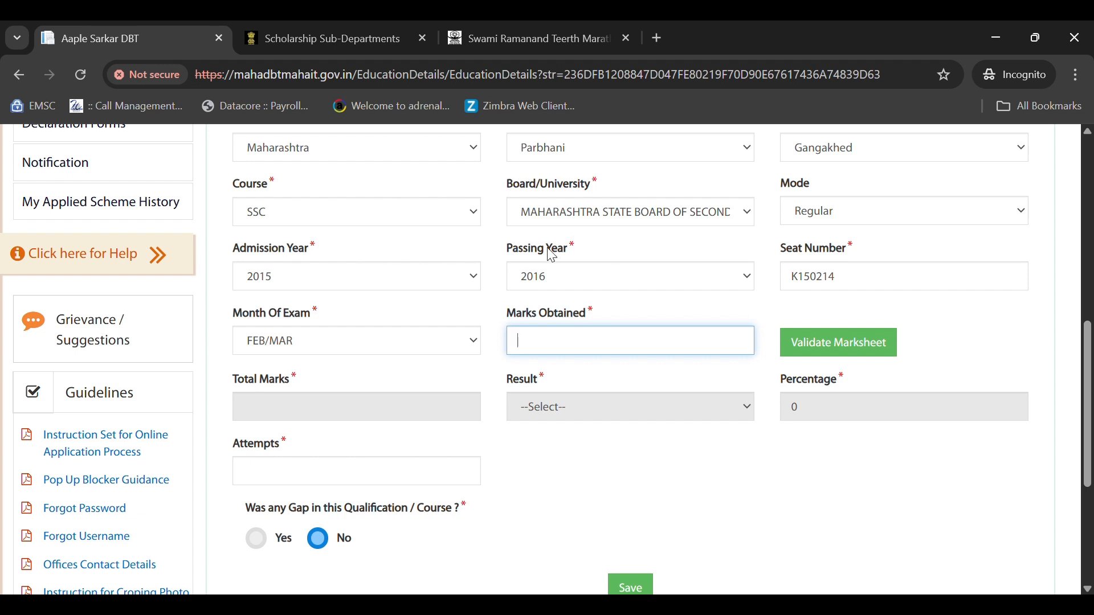
pyautogui.write('277')
# - Validate the SSC marksheet (500 total, Passed, 55.40%) and enter 1 attempt
pyautogui.click(832, 346)
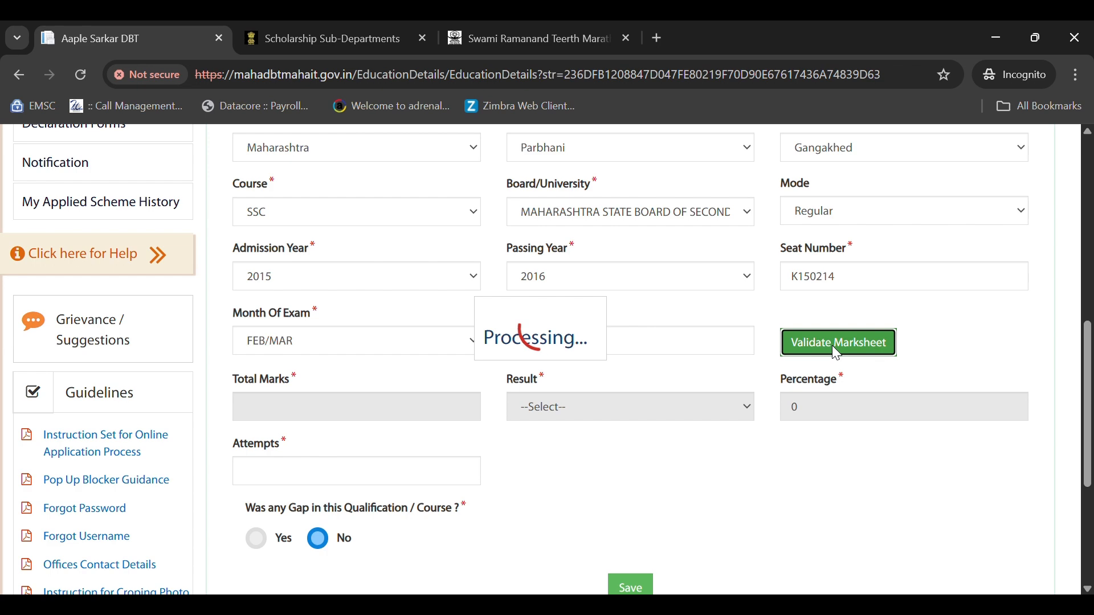
pyautogui.scroll(-10, 763, 319)
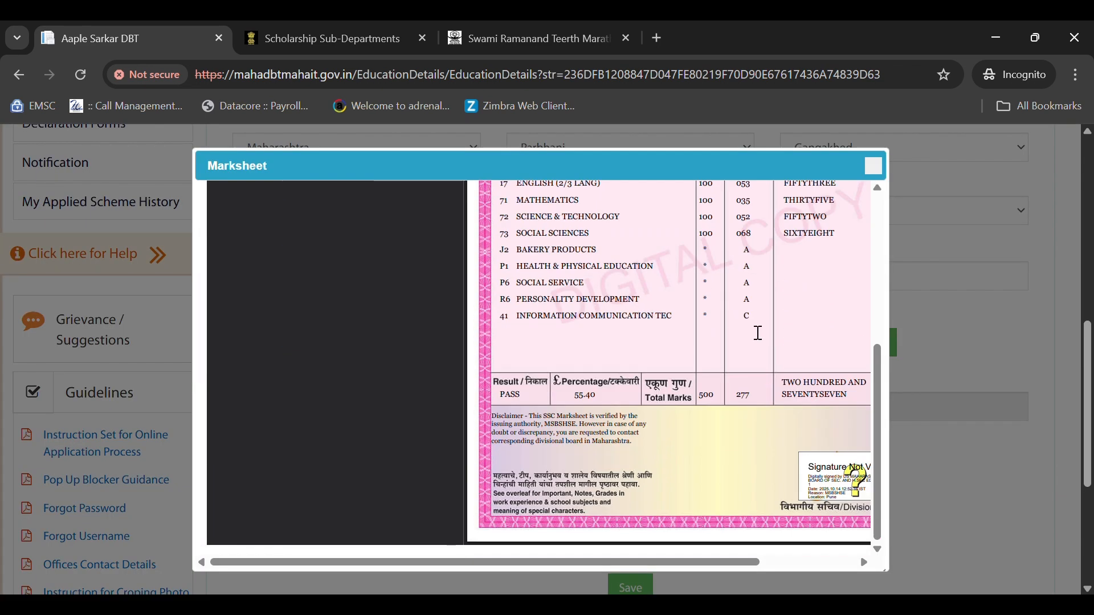
pyautogui.scroll(5, 991, 307)
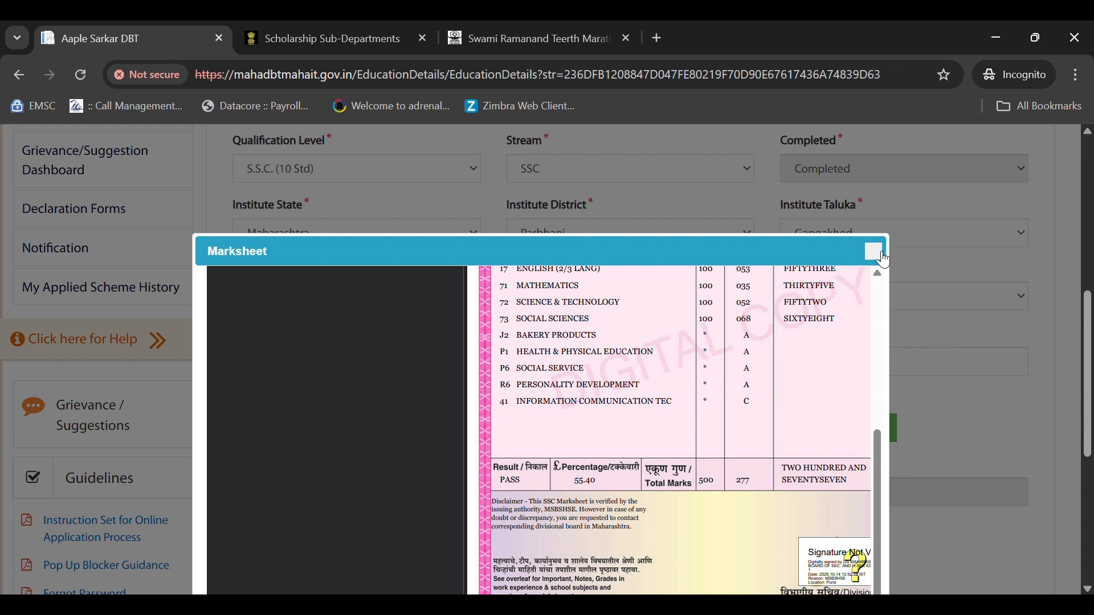
pyautogui.click(881, 255)
pyautogui.scroll(-2, 766, 337)
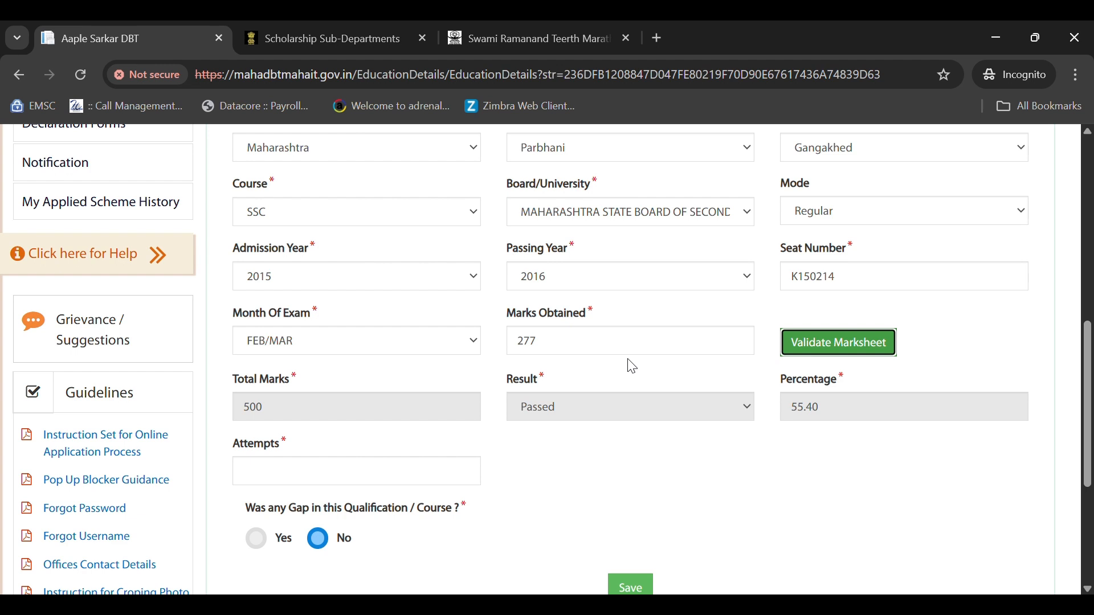
pyautogui.scroll(-2, 630, 366)
pyautogui.click(274, 399)
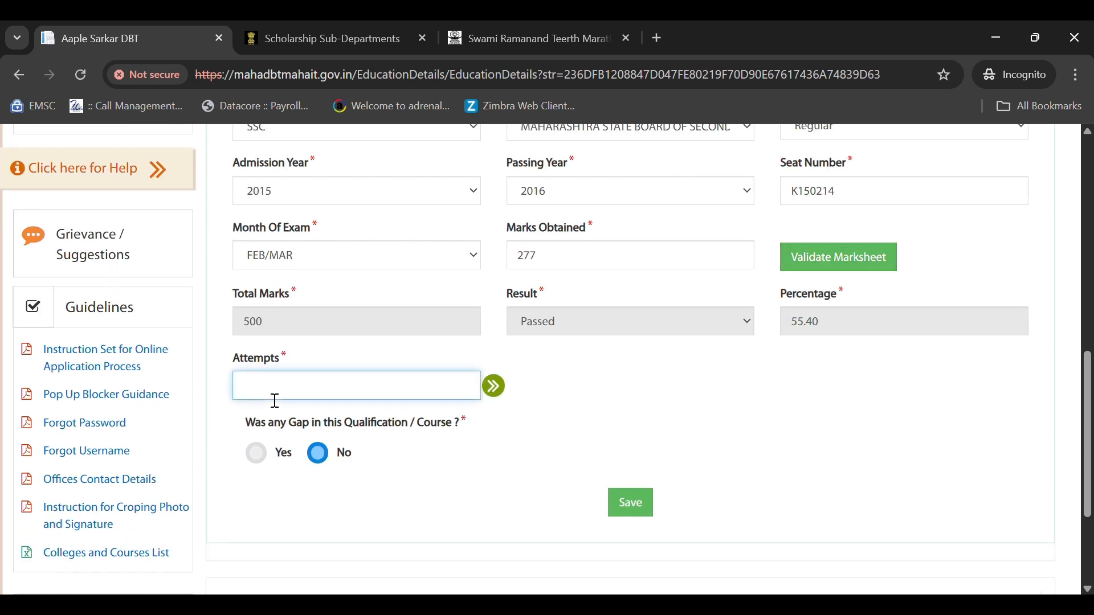
pyautogui.write('1')
# - Save the SSC qualification and set the new HSC entry's stream to Science
pyautogui.click(634, 506)
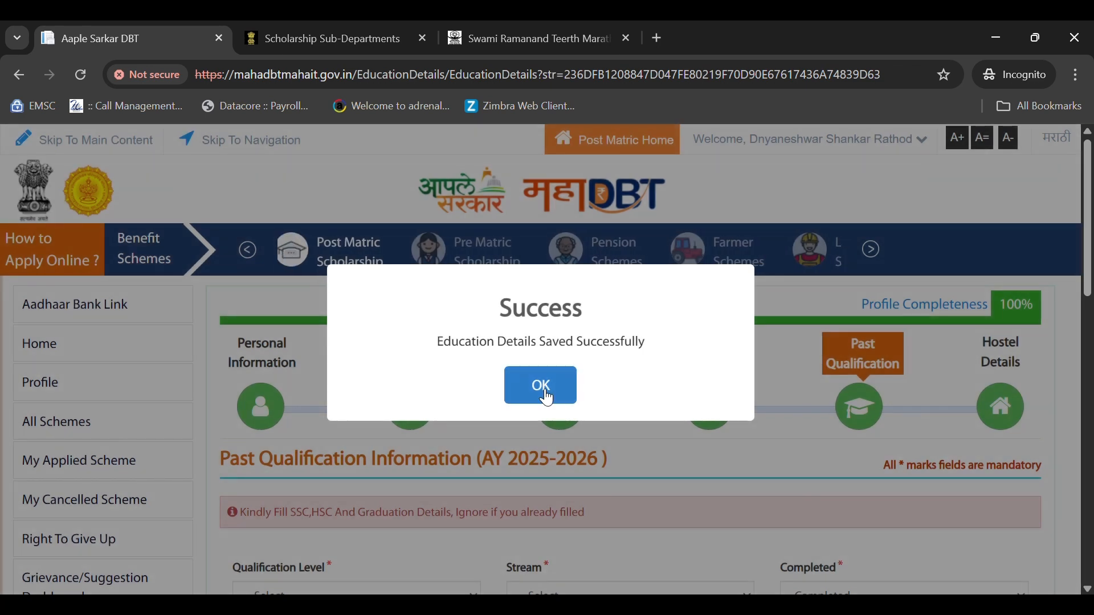
pyautogui.click(533, 388)
pyautogui.scroll(-5, 530, 389)
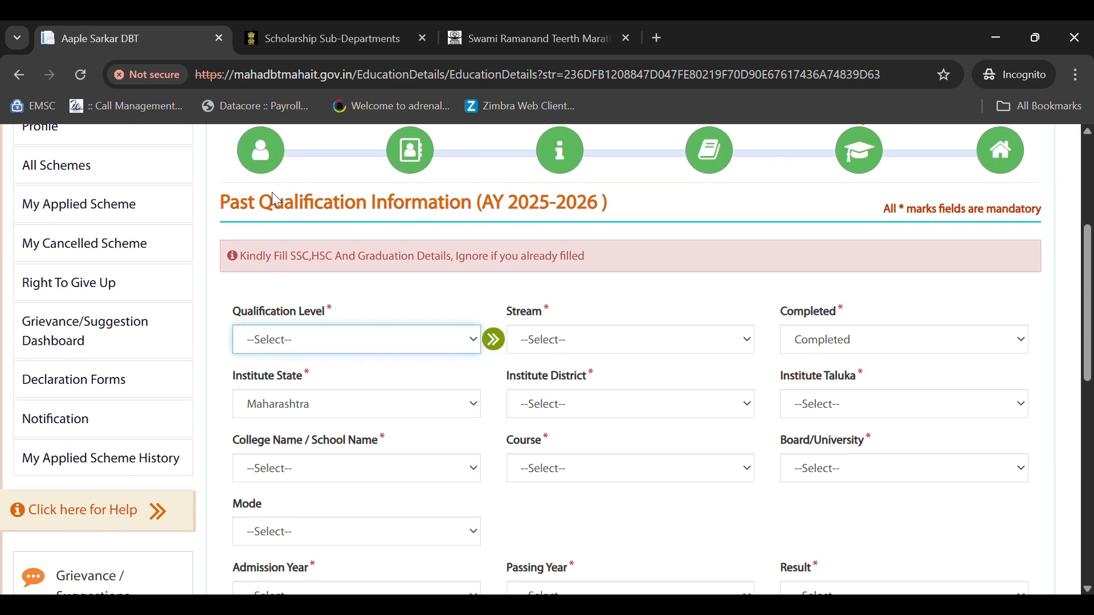
pyautogui.scroll(-2, 391, 298)
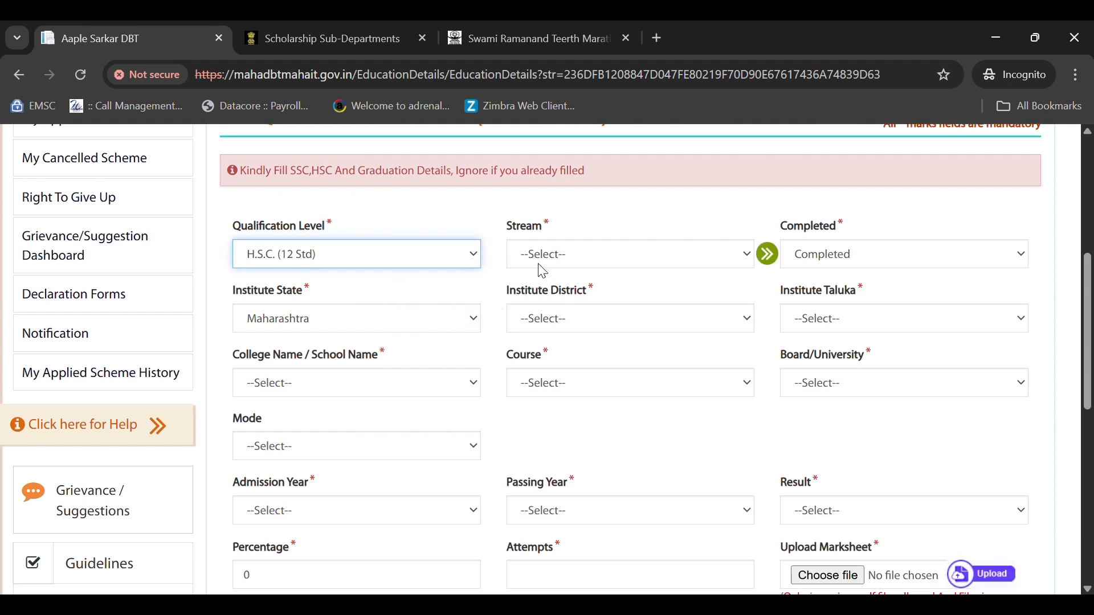
pyautogui.click(555, 257)
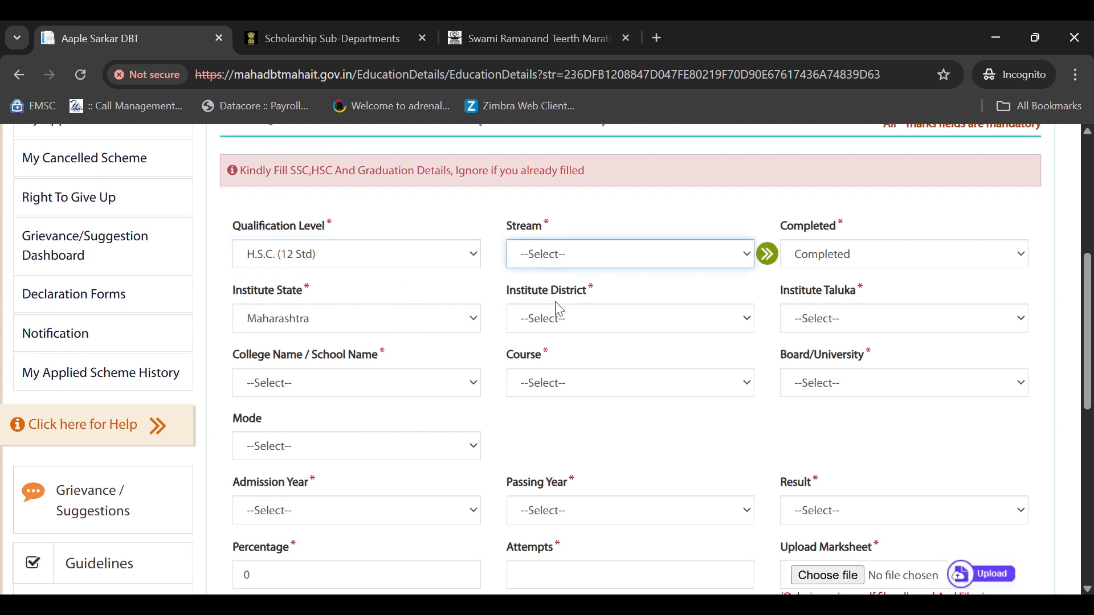
pyautogui.click(563, 365)
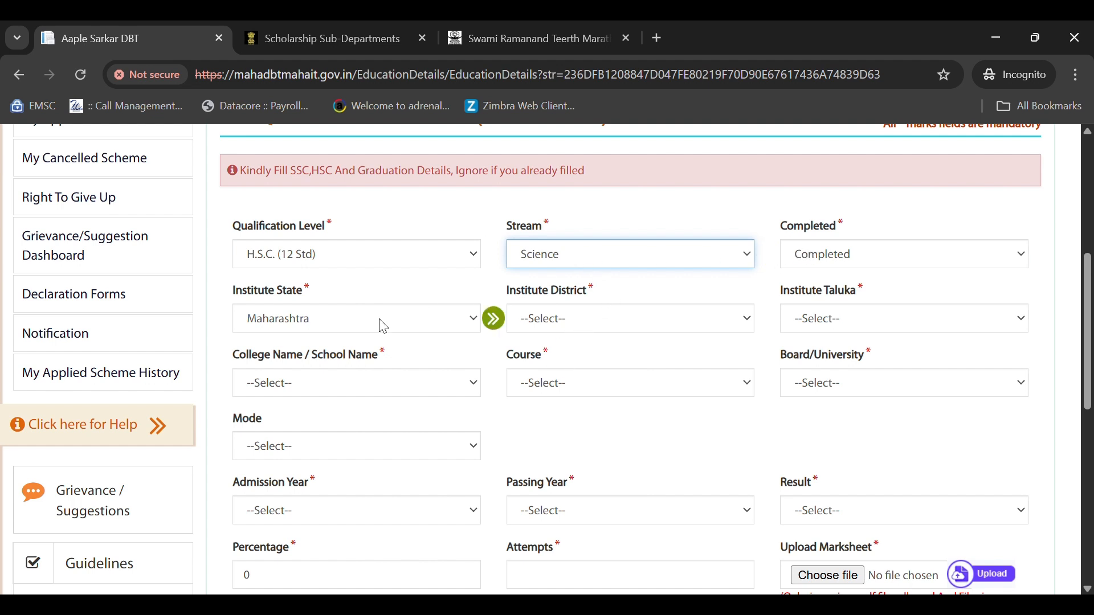
# - Set the HSC institute to Parbhani, Gangakhed, and the Gangakhed arts, commerce and science college
pyautogui.click(589, 326)
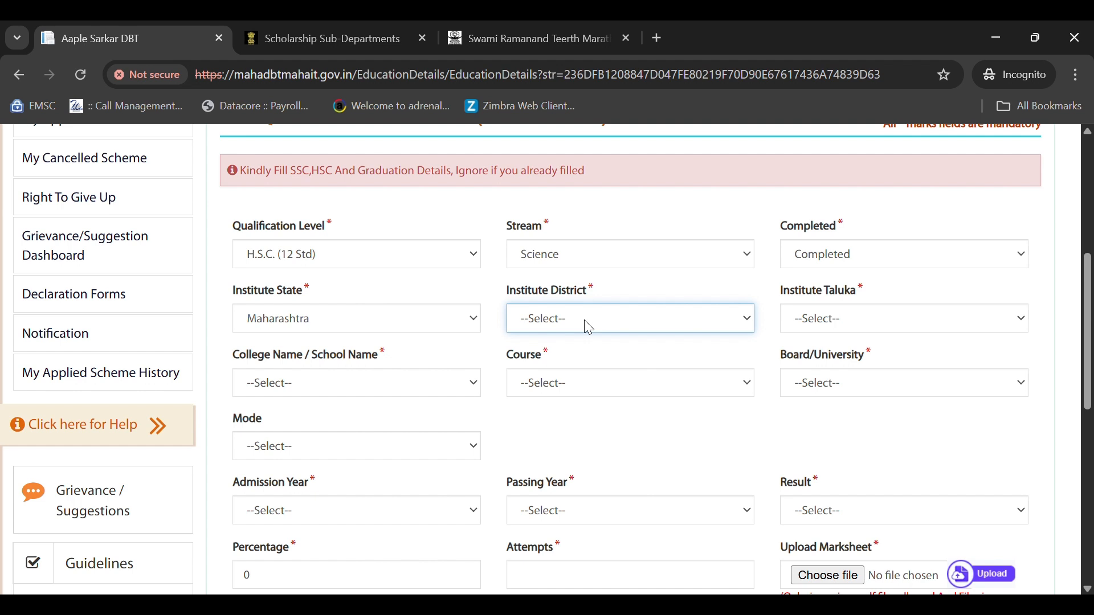
pyautogui.write('par')
pyautogui.click(850, 320)
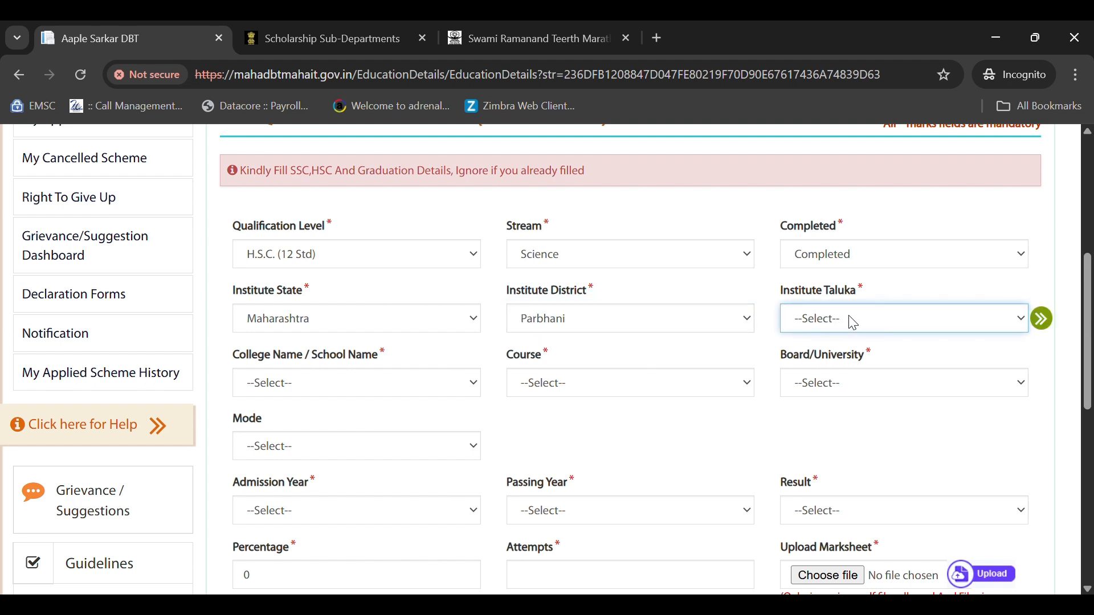
pyautogui.write('gakhed')
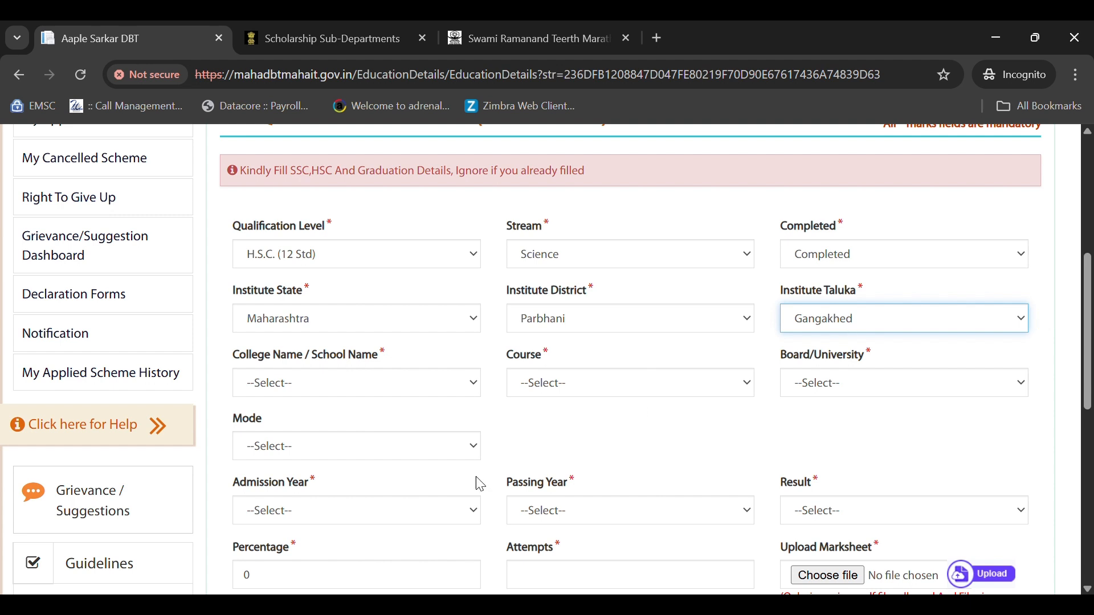
pyautogui.click(271, 393)
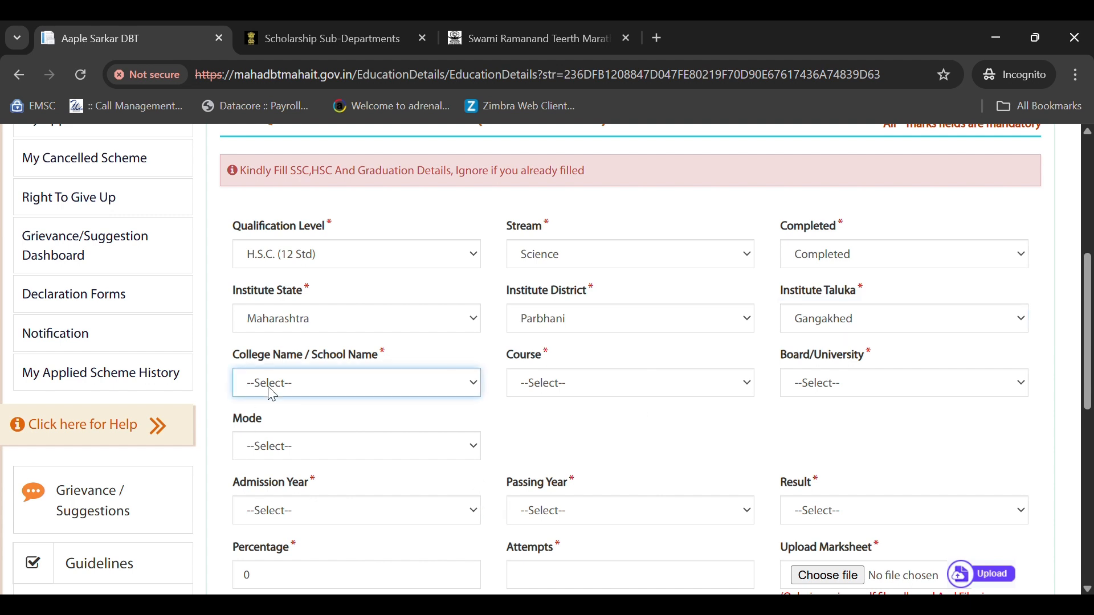
pyautogui.write('a')
pyautogui.press('a')
pyautogui.press('a')
pyautogui.press('a')
pyautogui.press('a')
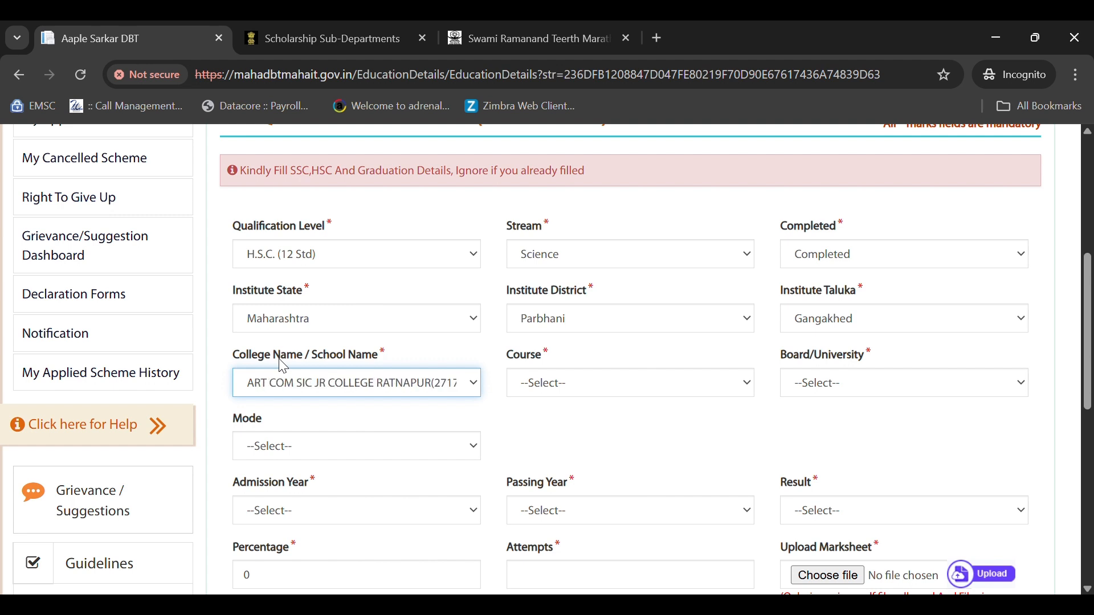
pyautogui.press('a')
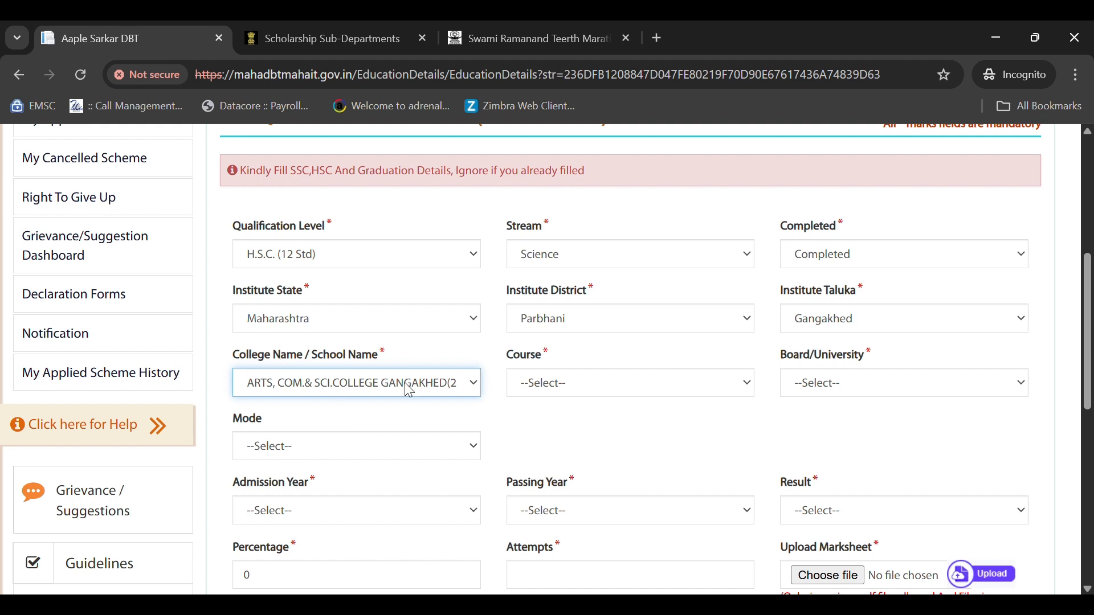
# - Choose 12th Science (Aided), Maharashtra state board, Regular mode, and admission year 2017
pyautogui.click(543, 383)
pyautogui.click(520, 429)
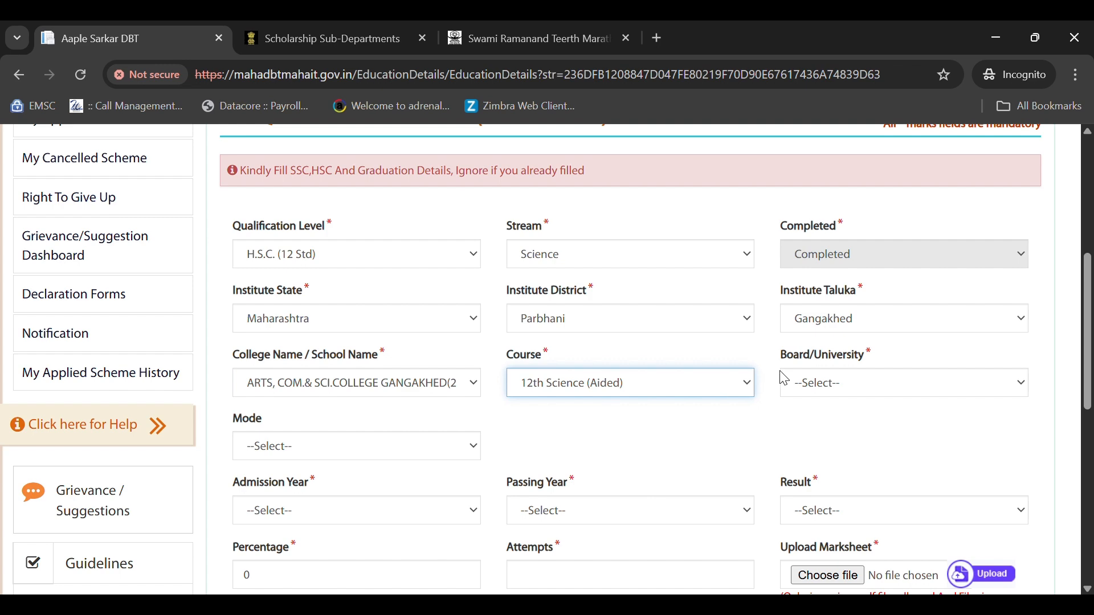
pyautogui.click(867, 387)
pyautogui.click(834, 475)
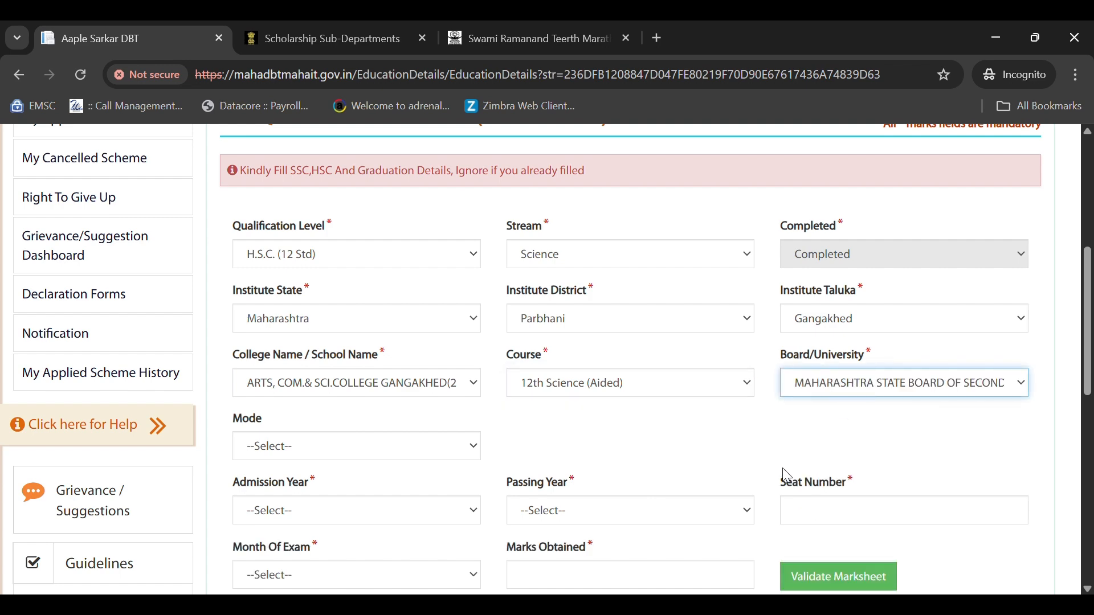
pyautogui.scroll(-3, 488, 419)
pyautogui.click(300, 279)
pyautogui.click(302, 323)
pyautogui.scroll(-2, 298, 319)
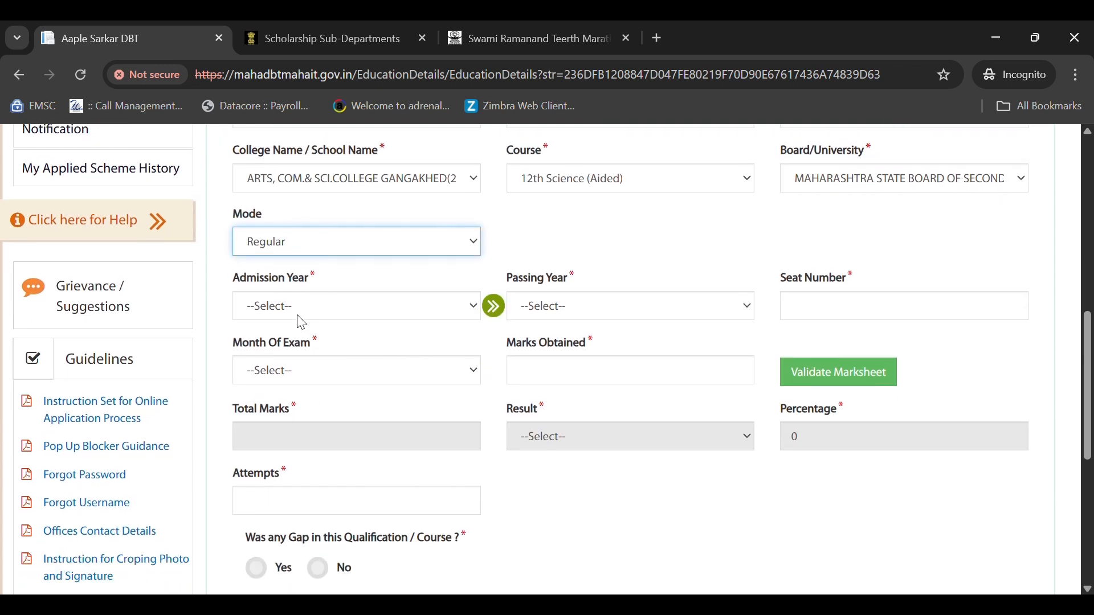
pyautogui.click(295, 267)
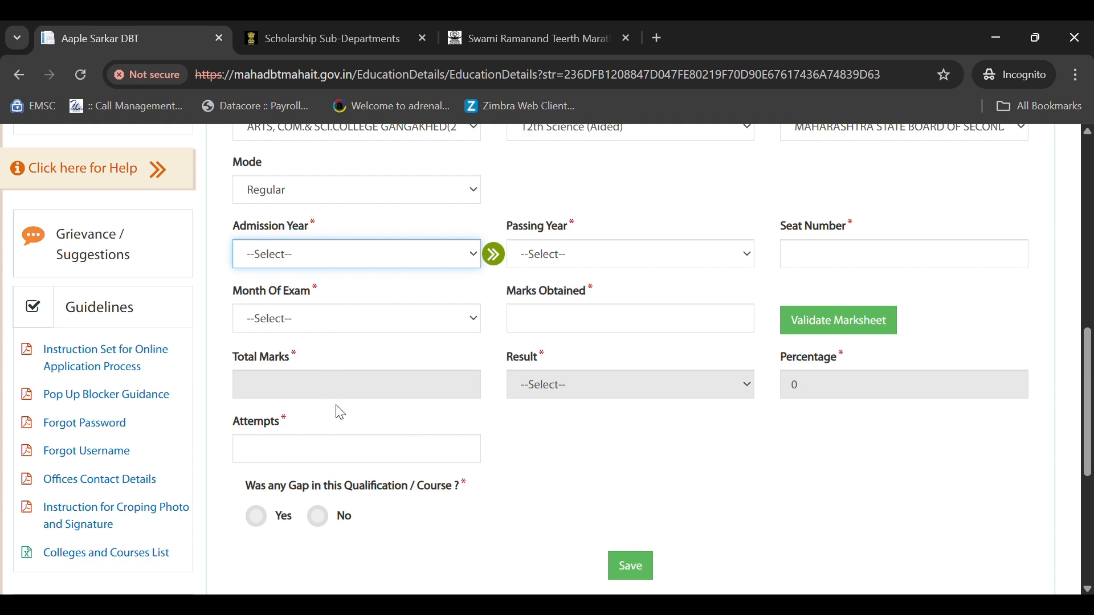
pyautogui.click(282, 434)
# - Set the HSC passing year to 2018 and enter the exam seat number
pyautogui.click(543, 261)
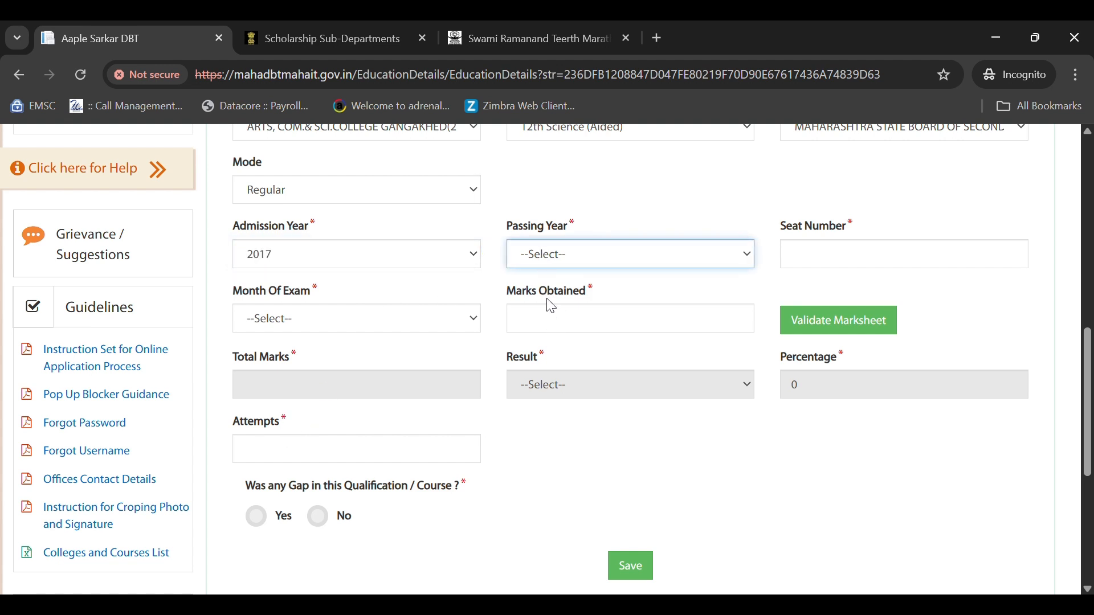
pyautogui.click(546, 302)
pyautogui.click(809, 264)
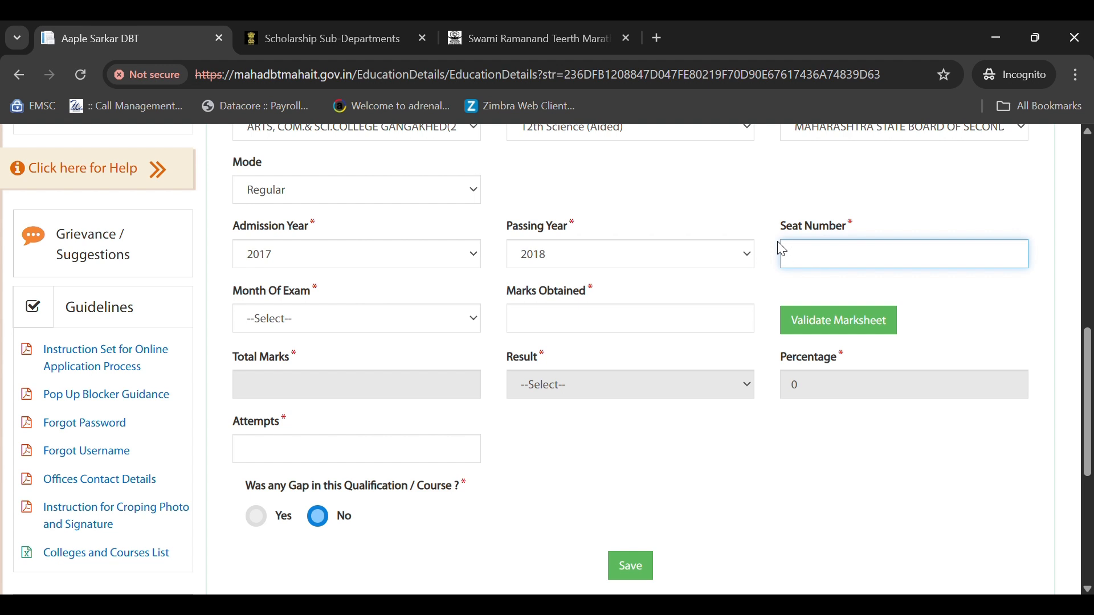
# - Choose FEB/MAR as exam month, enter 404 marks obtained, and validate the marksheet
pyautogui.click(282, 319)
pyautogui.click(284, 369)
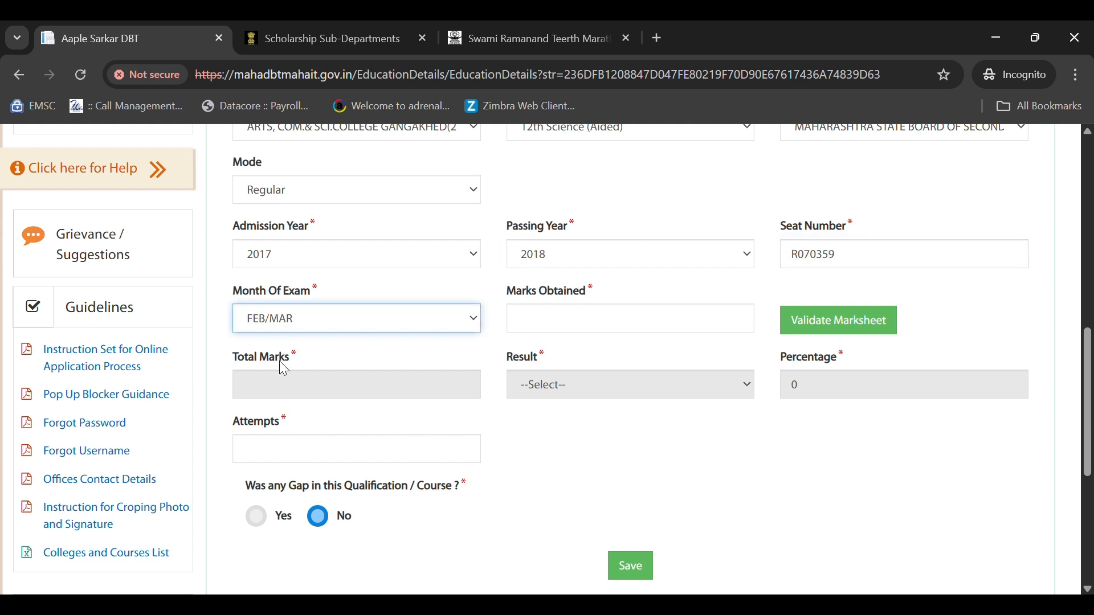
pyautogui.click(572, 331)
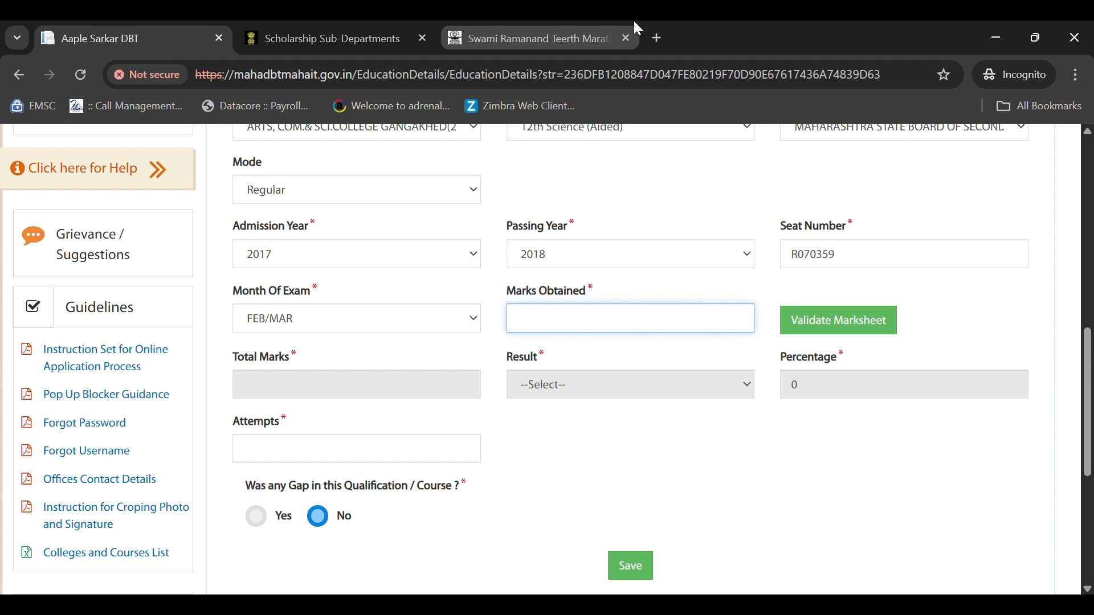
pyautogui.write('404')
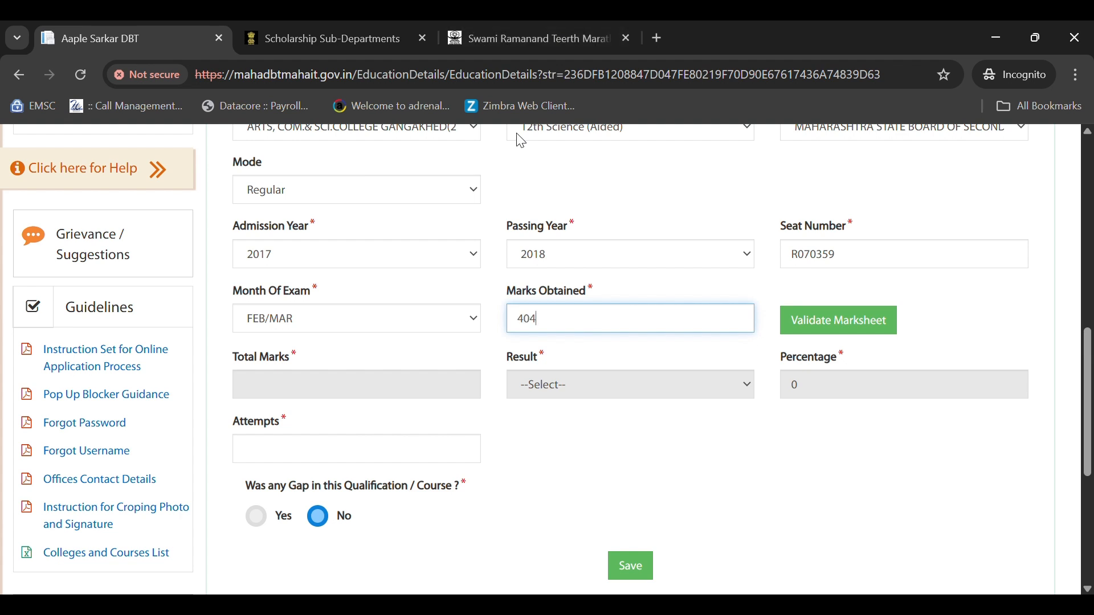
pyautogui.click(835, 320)
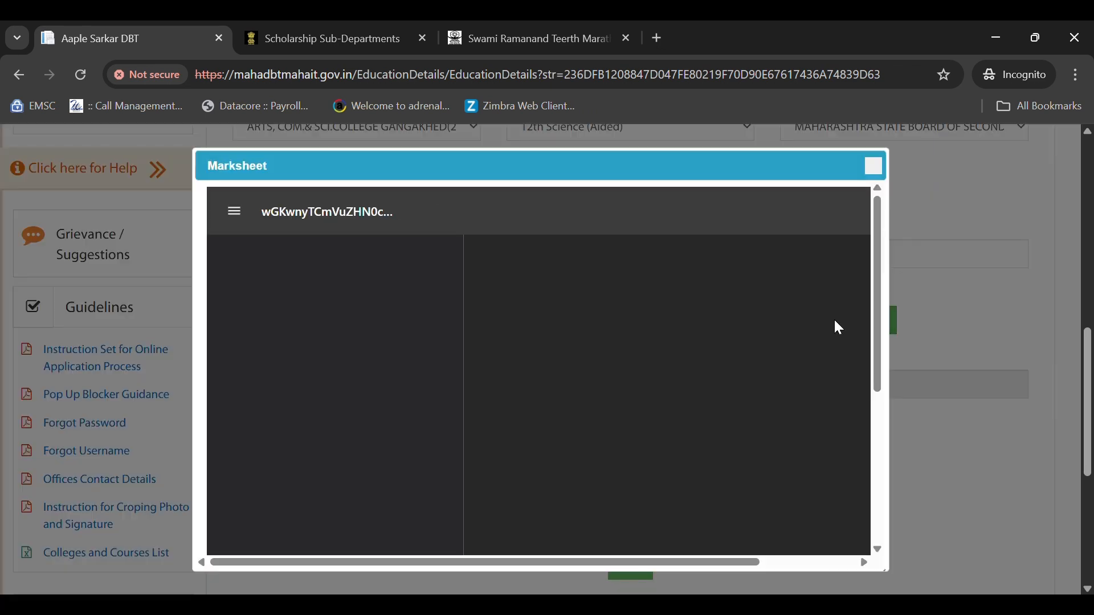
# - Close the marksheet preview (650 total, Passed, 62.15%) and enter 1 attempt
pyautogui.scroll(-2, 796, 252)
pyautogui.click(875, 166)
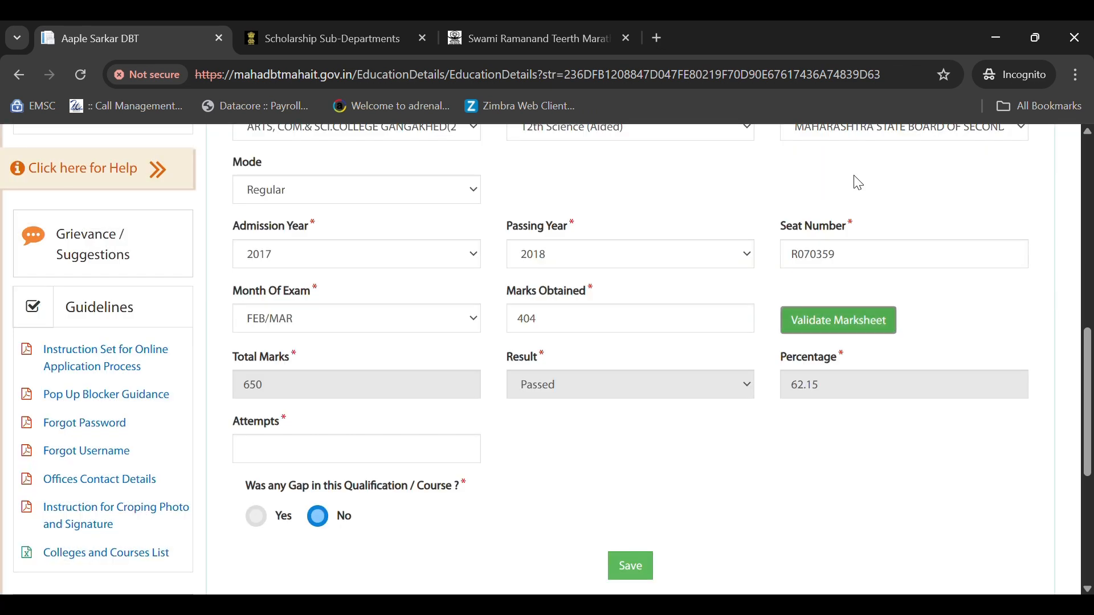
pyautogui.scroll(-3, 602, 362)
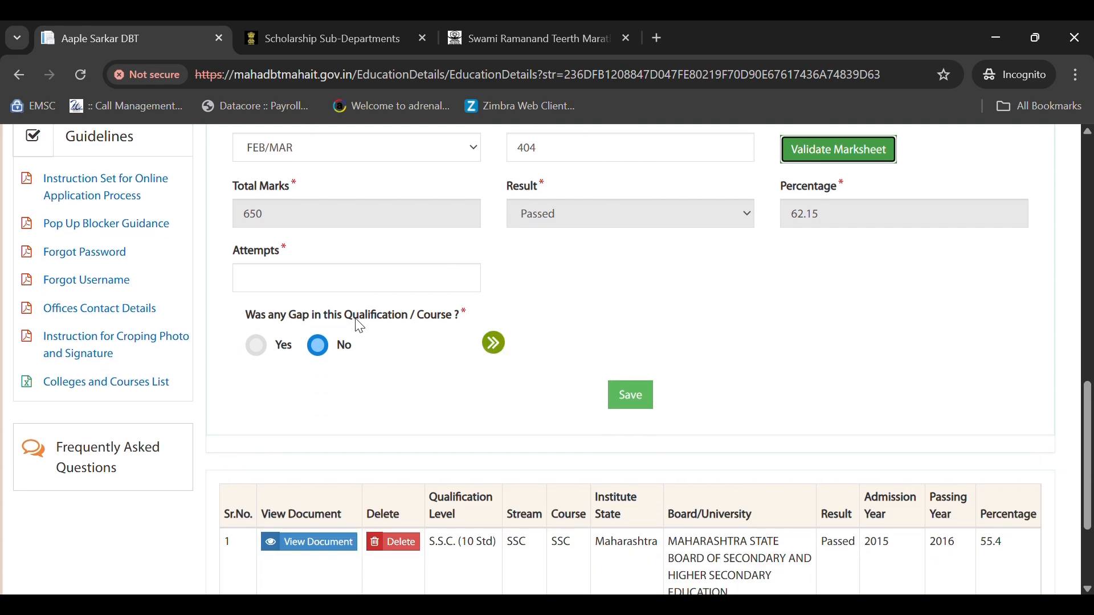
pyautogui.click(248, 278)
pyautogui.write('1')
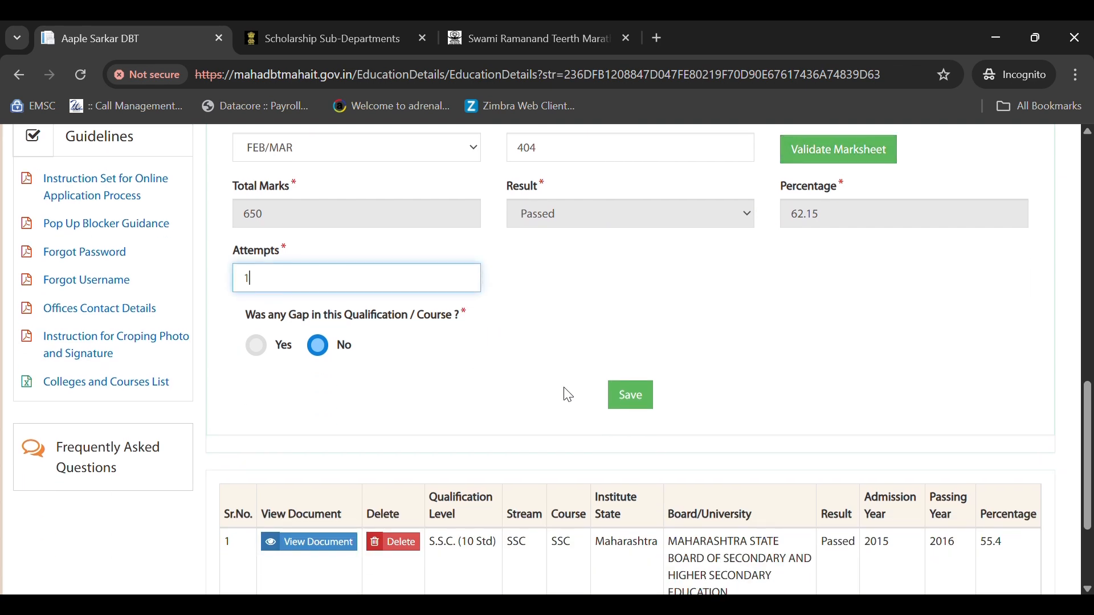
# - Save the 12th Science qualification and dismiss the success message
pyautogui.click(633, 395)
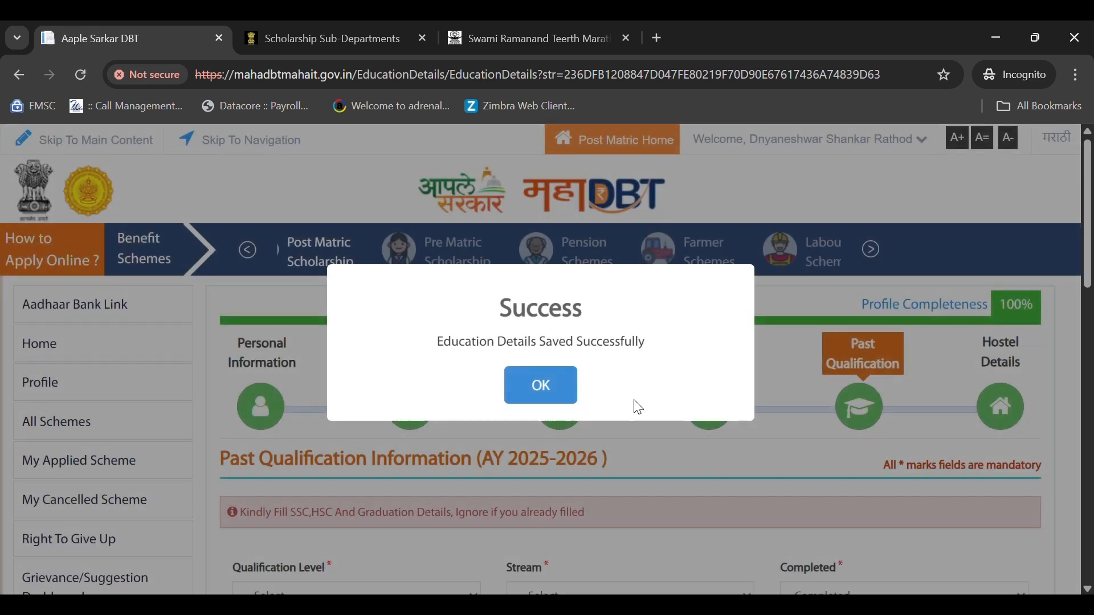
pyautogui.click(539, 385)
pyautogui.scroll(-7, 539, 384)
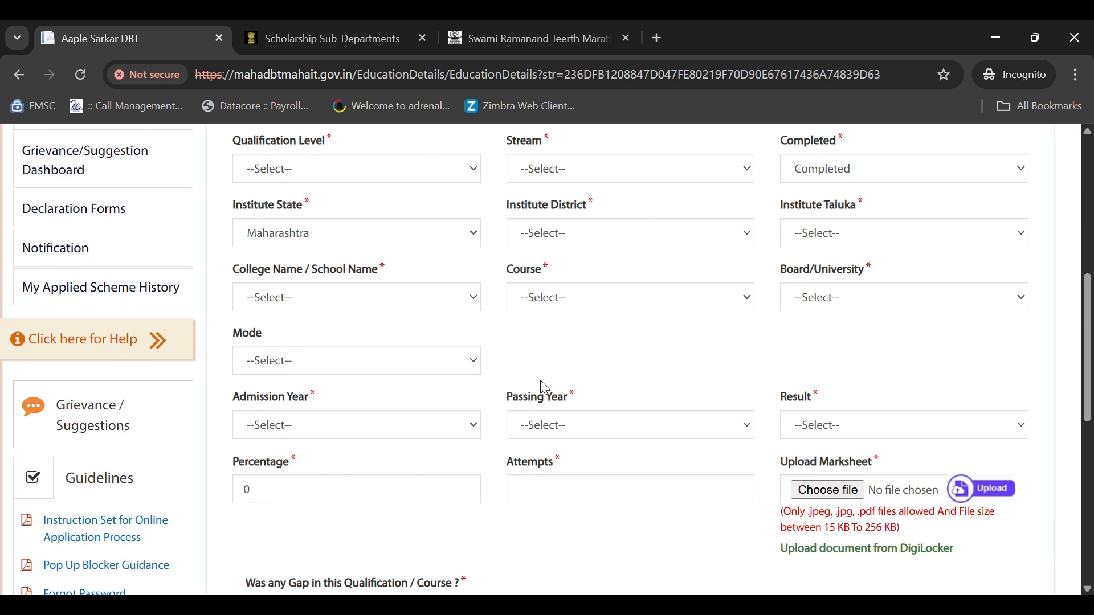
pyautogui.scroll(-5, 542, 383)
pyautogui.scroll(5, 544, 384)
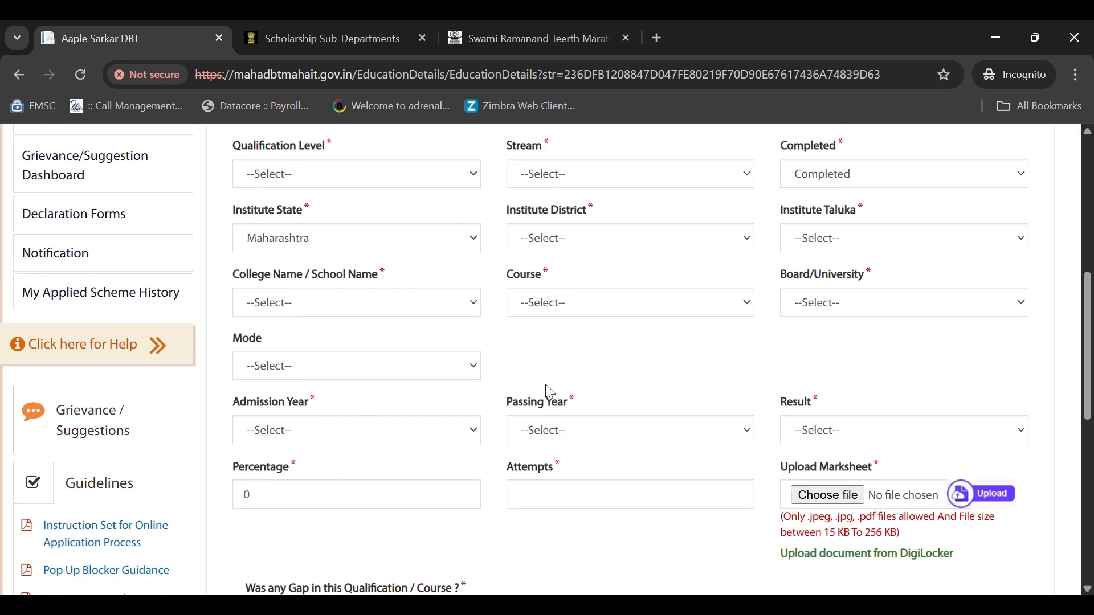
pyautogui.scroll(1, 550, 393)
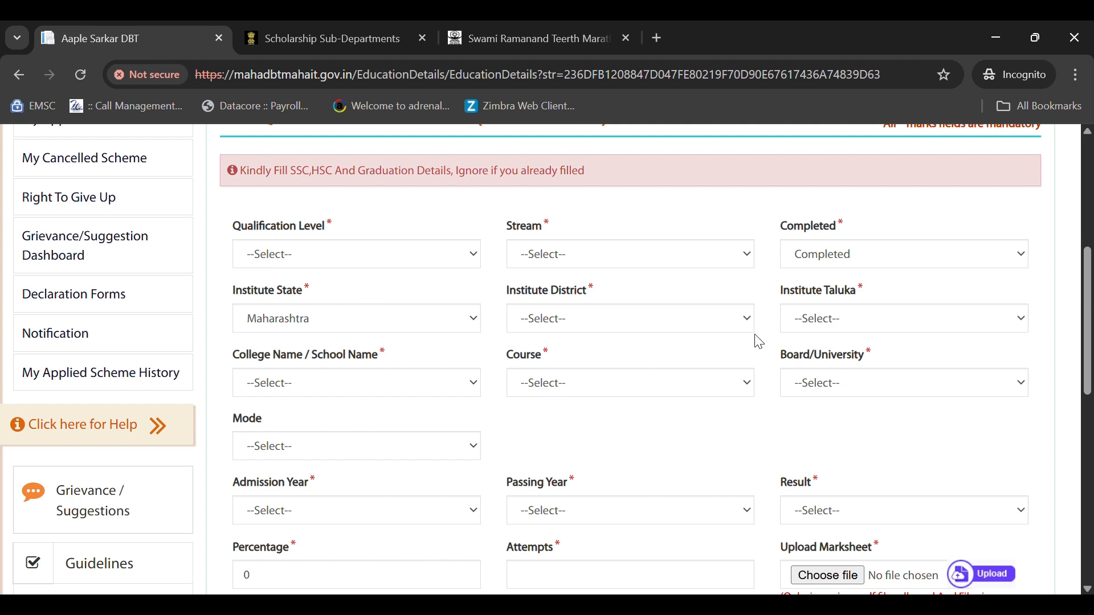
pyautogui.click(287, 253)
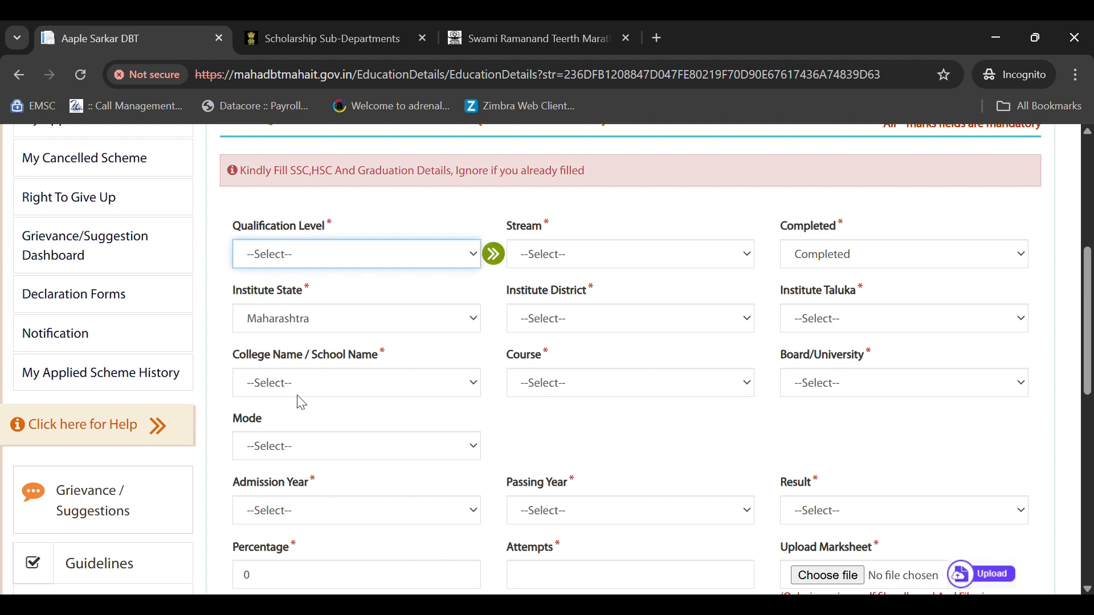
pyautogui.click(305, 454)
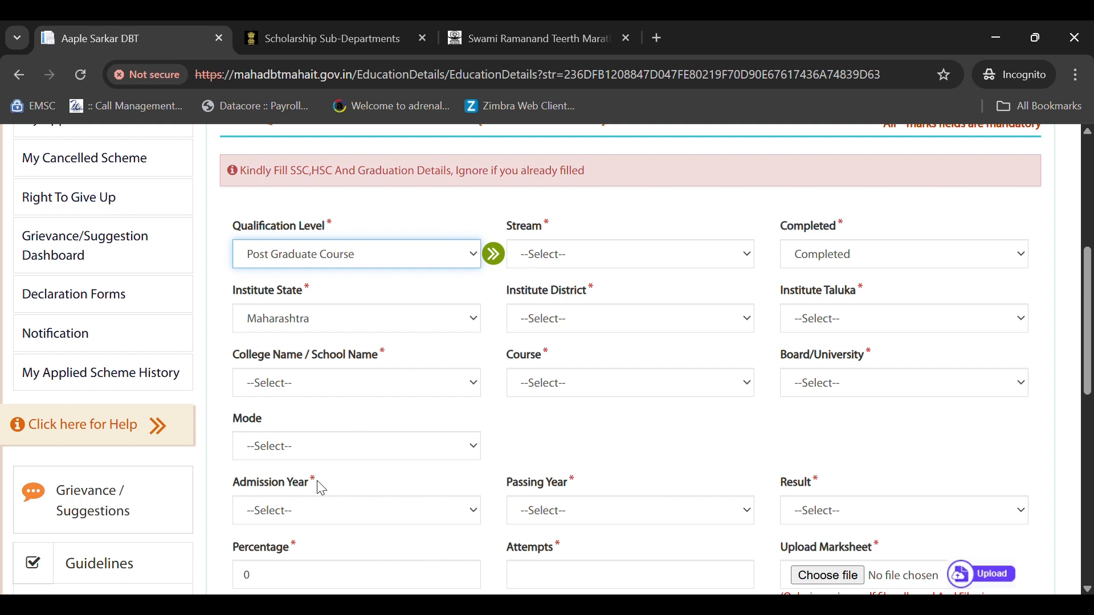
pyautogui.click(340, 509)
pyautogui.click(543, 247)
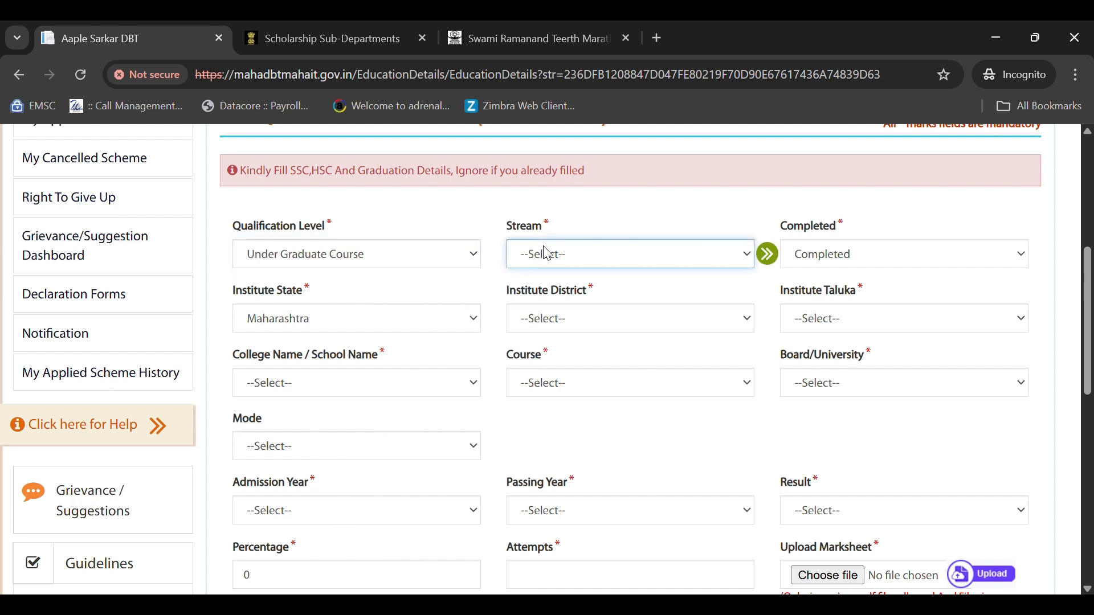
pyautogui.press('s')
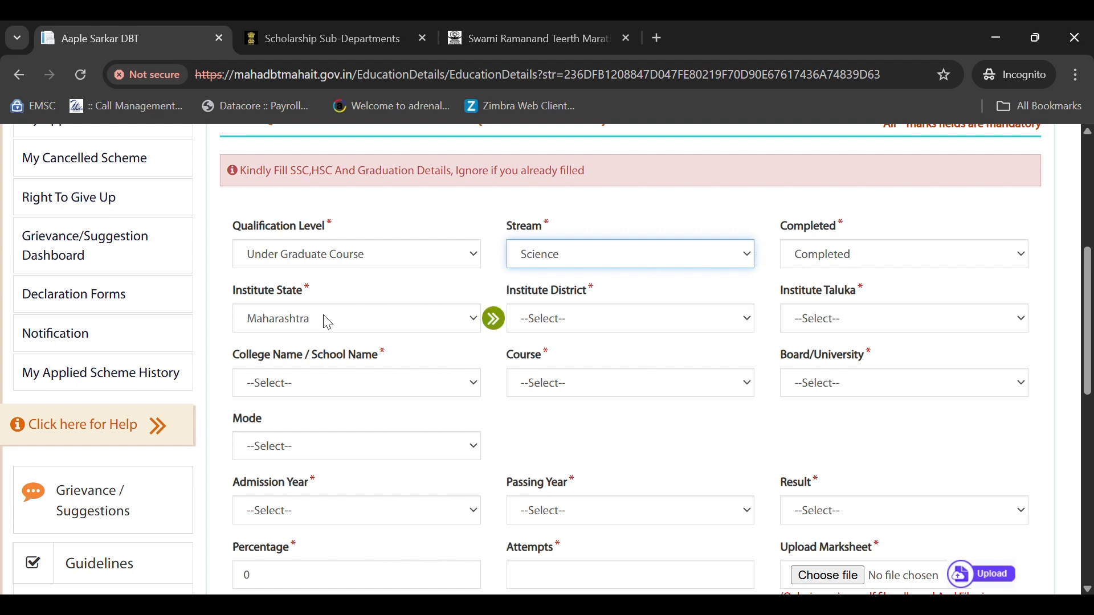
pyautogui.click(592, 329)
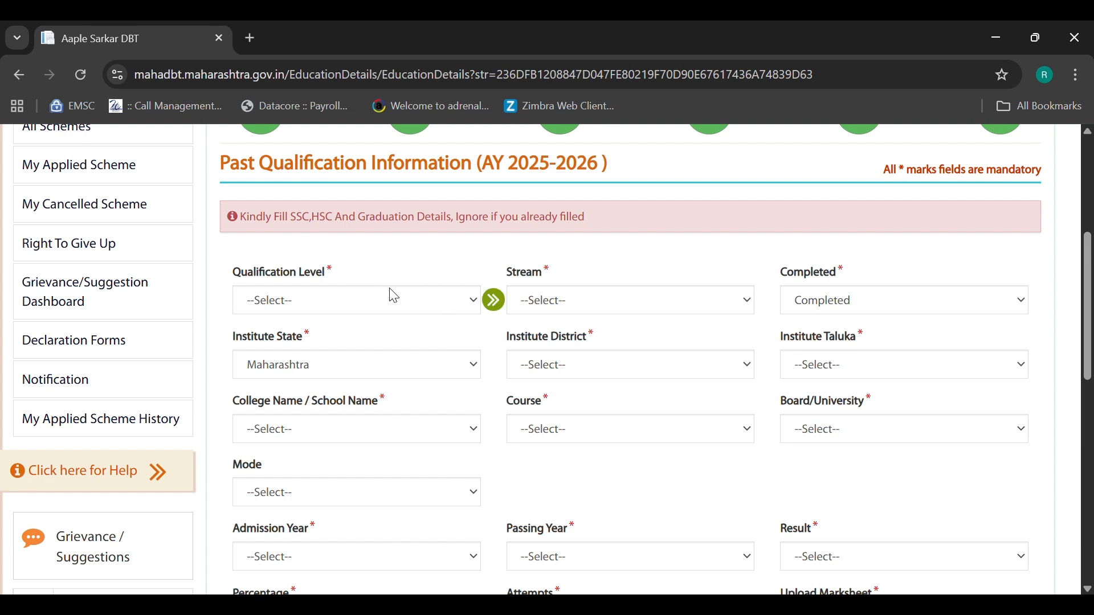
# - Choose Under Graduate Course, Science stream, Parbhani, Gangakhed, and the Gangakhed arts, commerce and science college
pyautogui.click(302, 306)
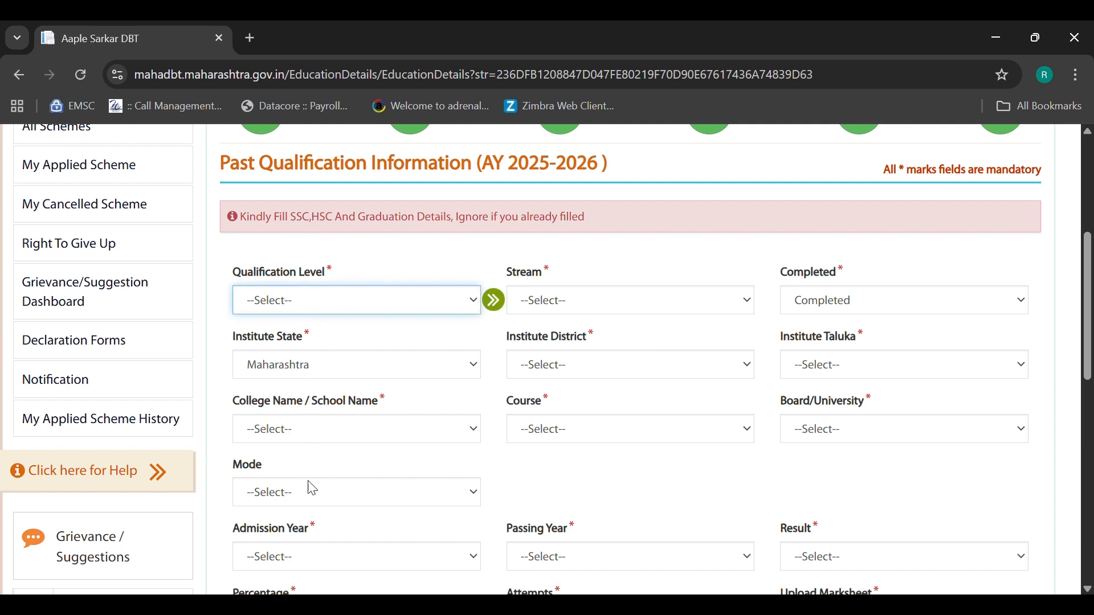
pyautogui.click(321, 561)
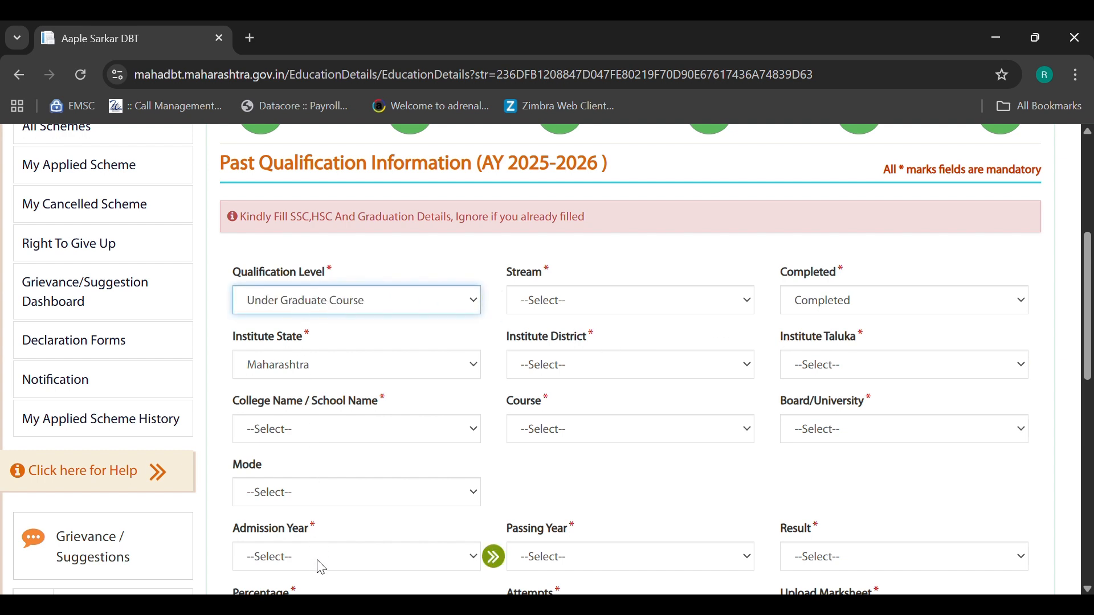
pyautogui.click(599, 310)
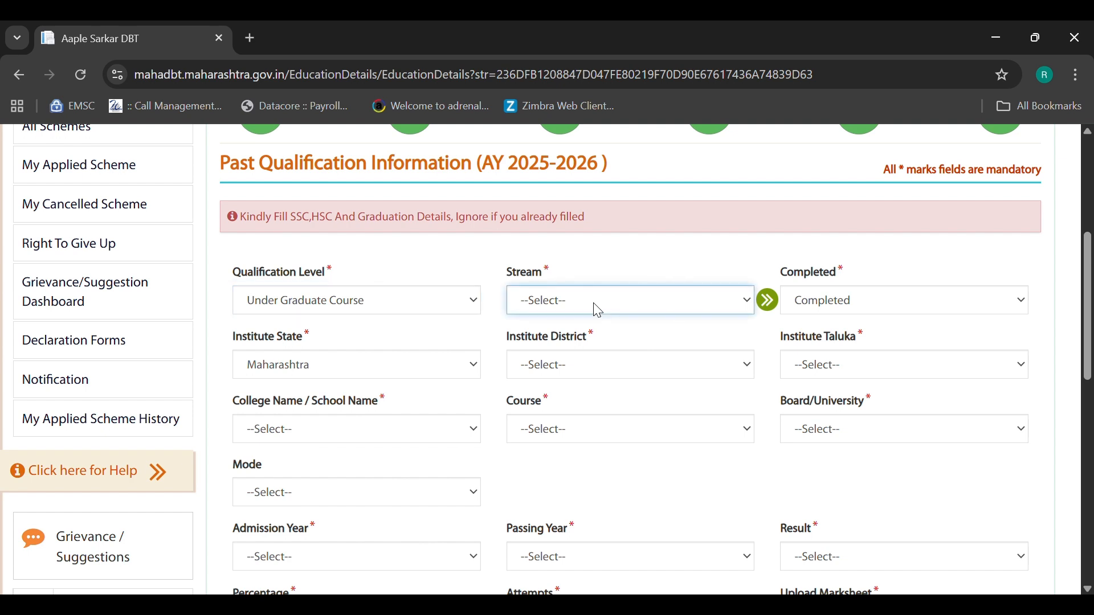
pyautogui.press('s')
pyautogui.click(554, 377)
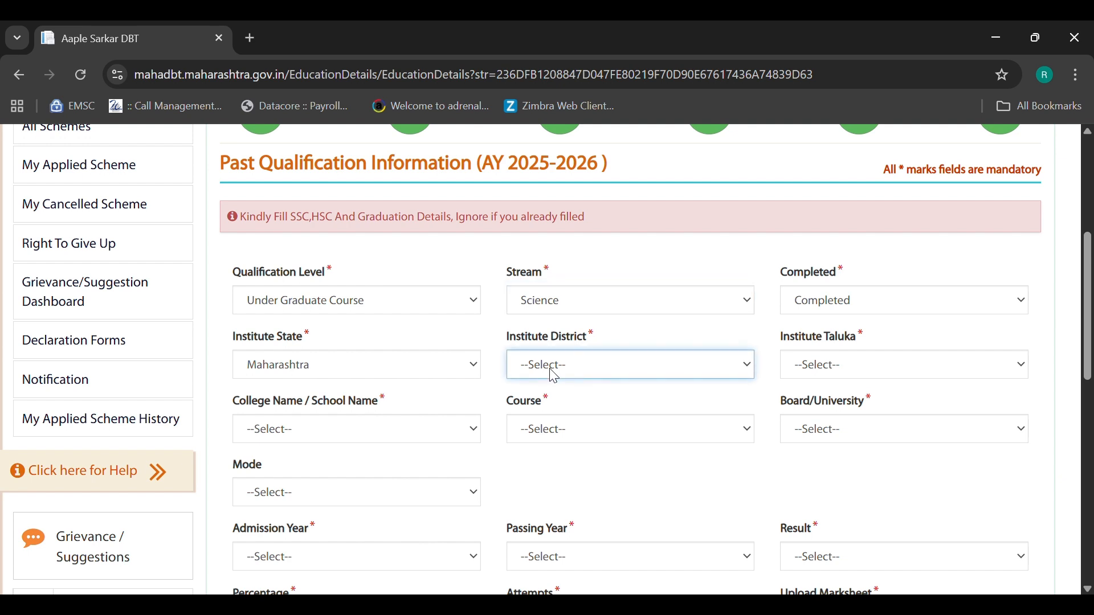
pyautogui.press('p')
pyautogui.press('p')
pyautogui.click(833, 369)
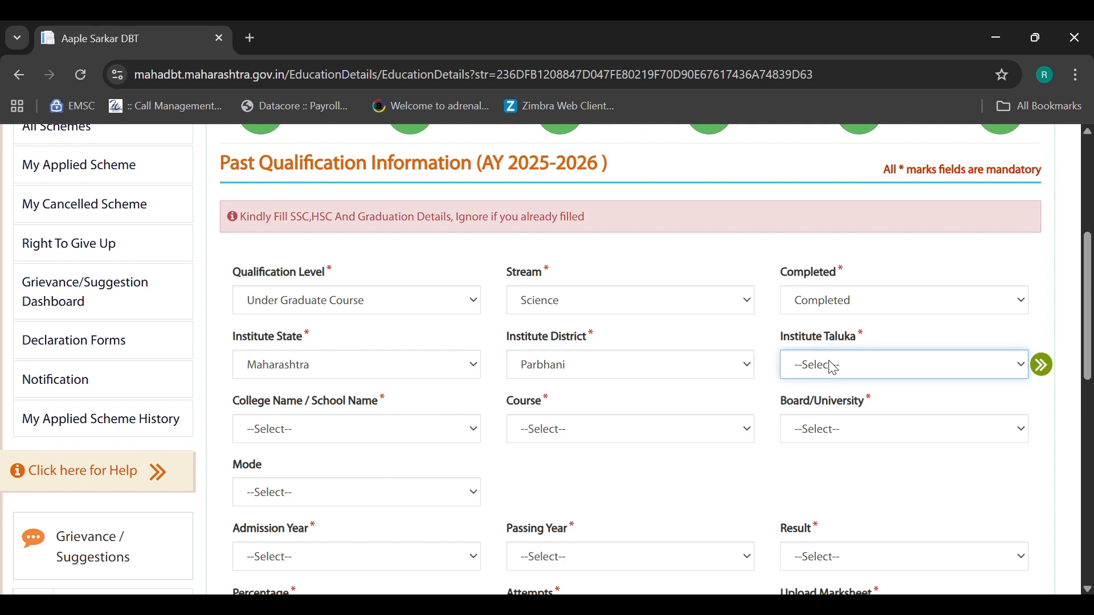
pyautogui.press('g')
pyautogui.click(285, 428)
pyautogui.press('a')
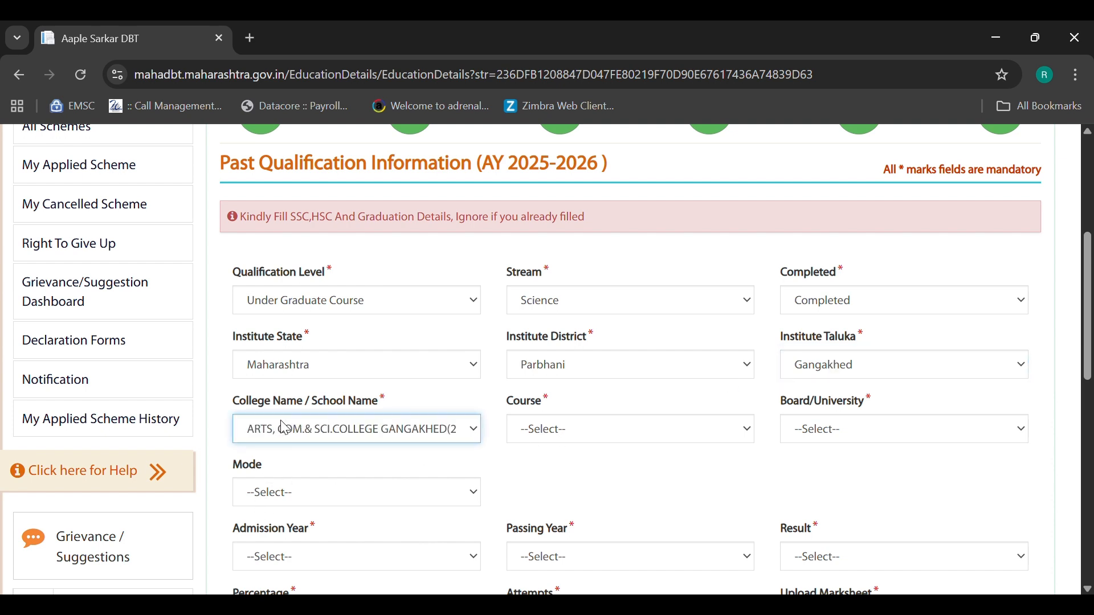
# - Set the course to B.Sc. (Aided) and the university to S. R. T. Marathwada University
pyautogui.click(583, 436)
pyautogui.press('b')
pyautogui.scroll(-2, 564, 479)
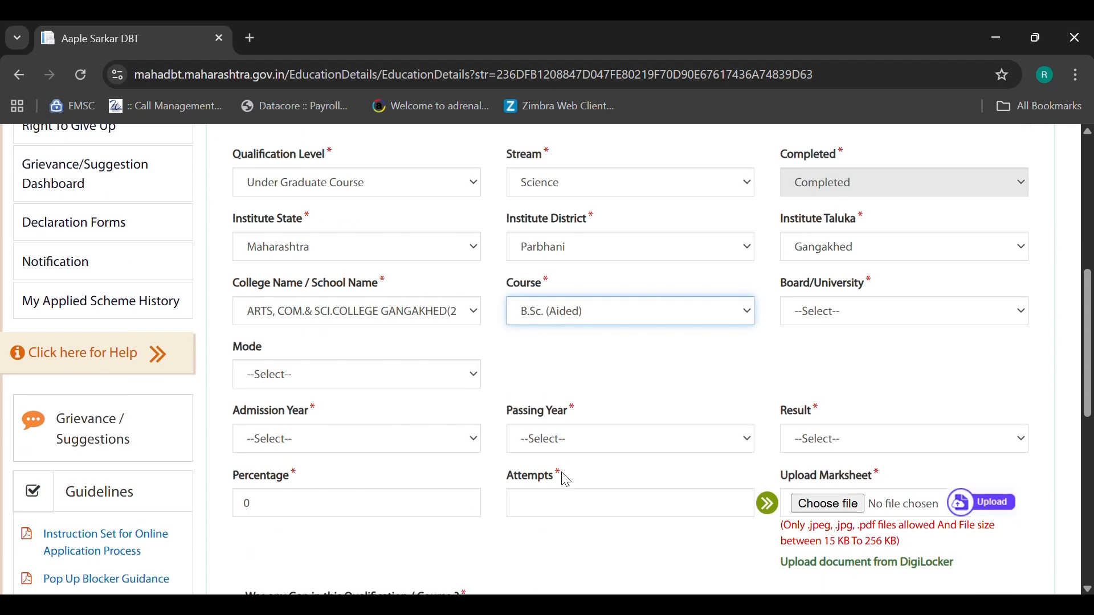
pyautogui.click(827, 315)
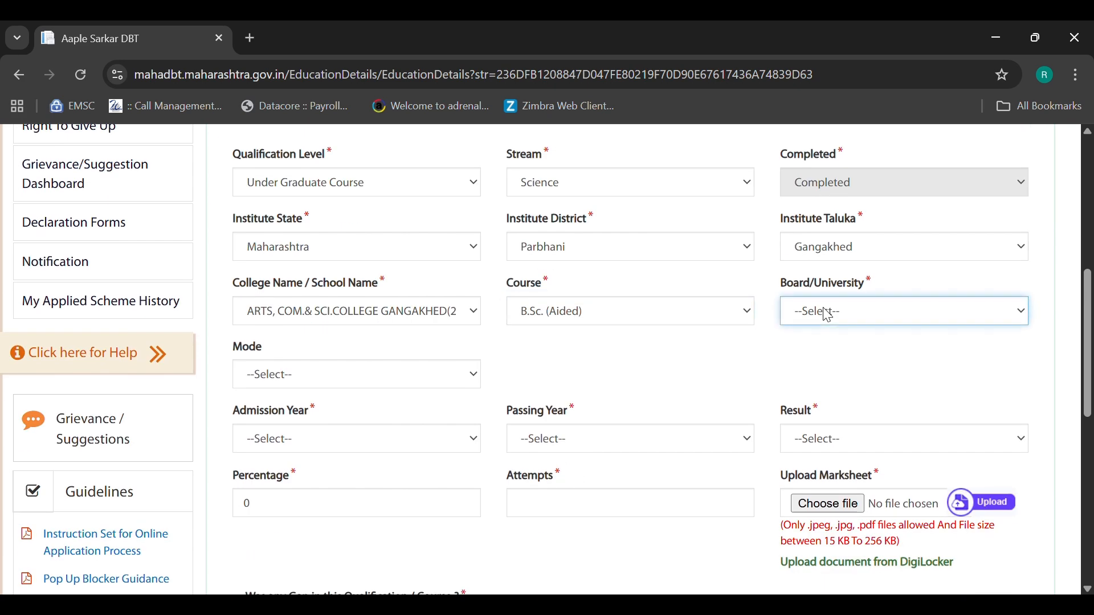
pyautogui.click(831, 357)
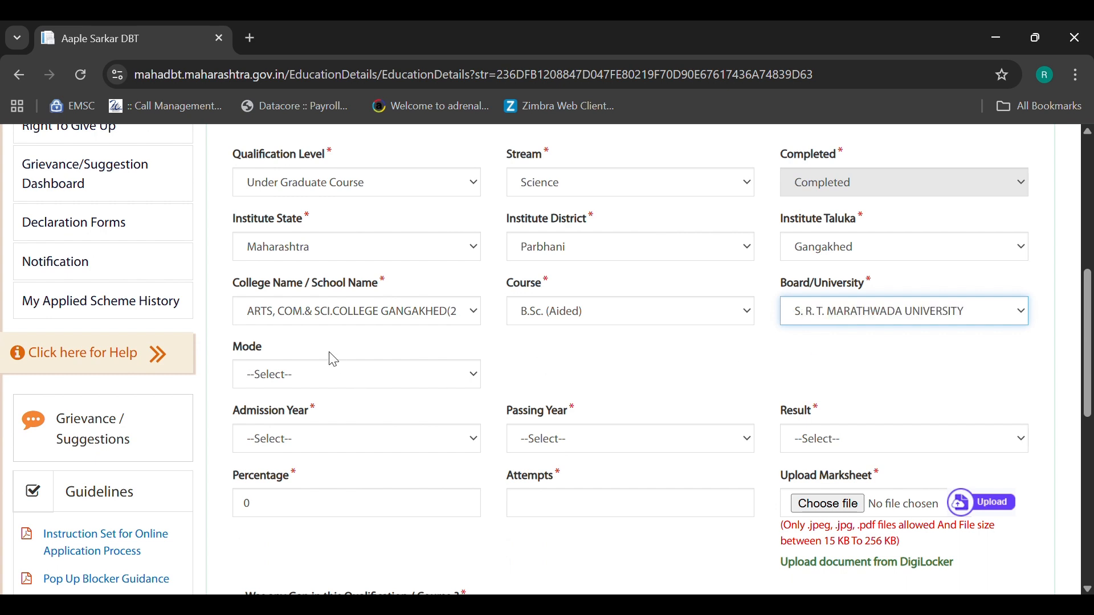
pyautogui.scroll(-1, 331, 358)
pyautogui.scroll(-1, 333, 359)
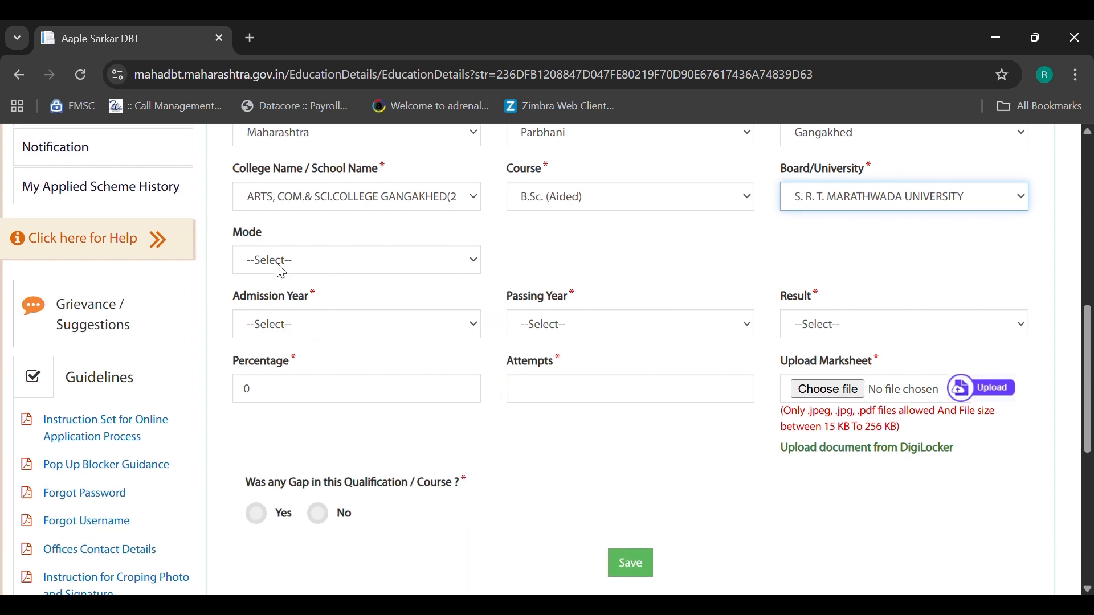
pyautogui.click(279, 267)
# - Set the B.Sc. mode to Regular, admission year 2019 and passing year 2022
pyautogui.click(286, 309)
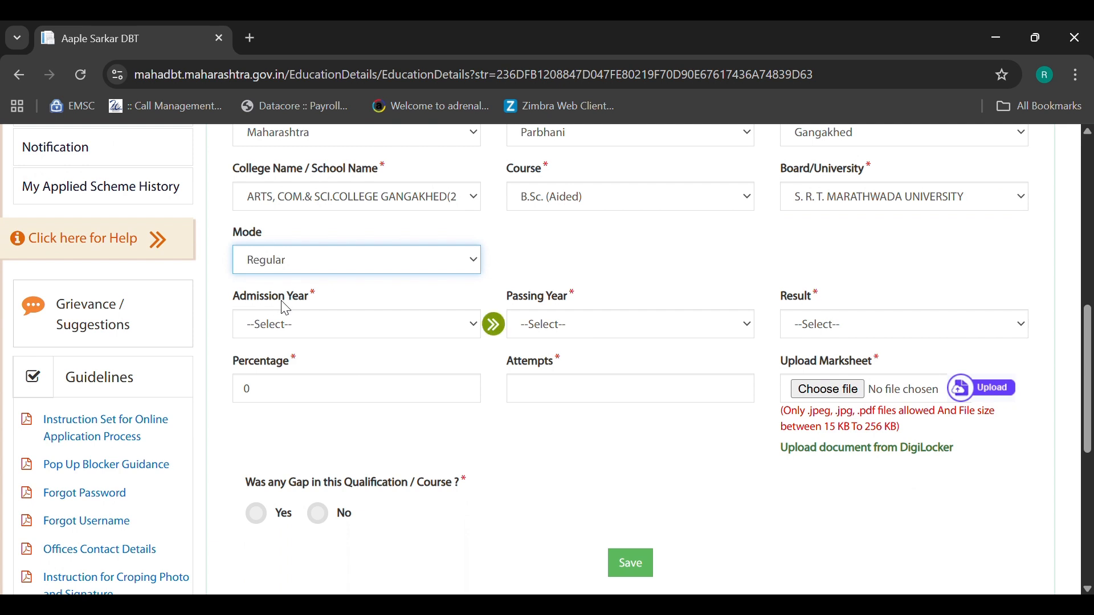
pyautogui.scroll(-1, 286, 309)
pyautogui.click(292, 274)
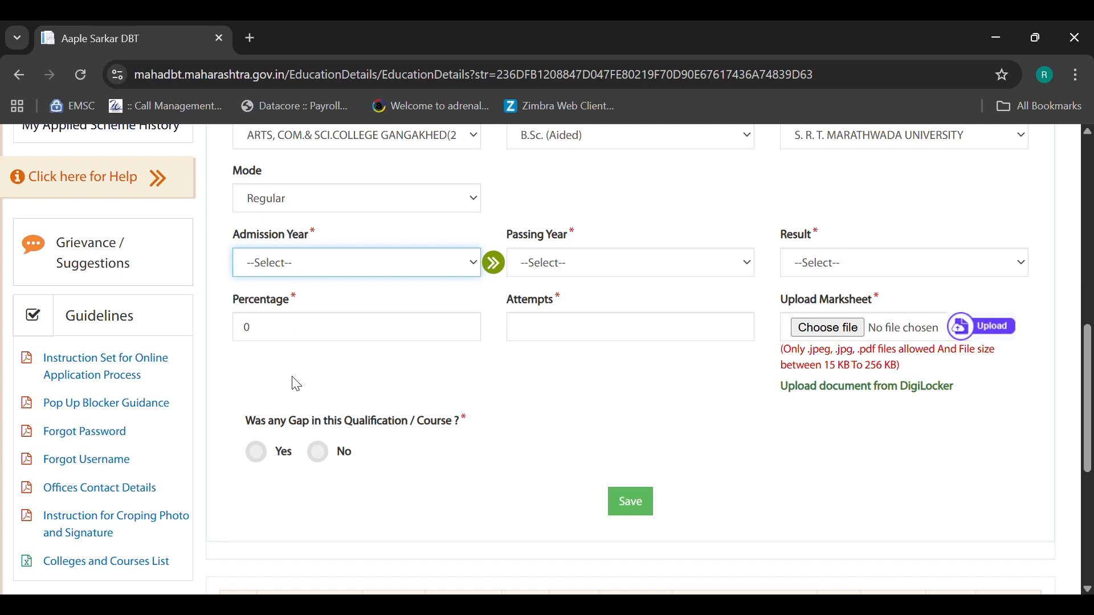
pyautogui.click(274, 484)
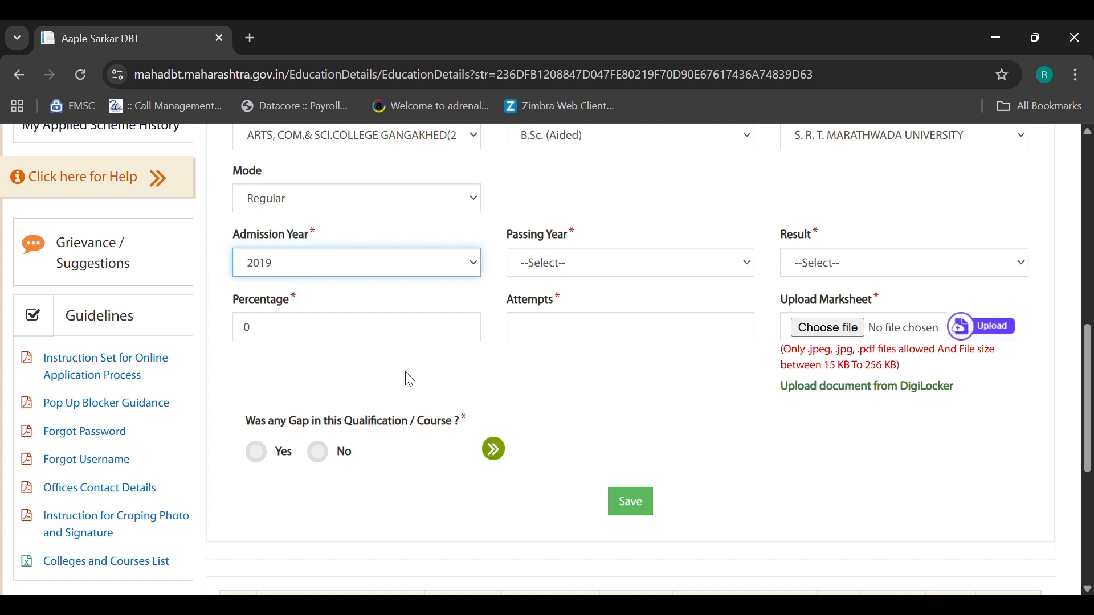
pyautogui.click(557, 266)
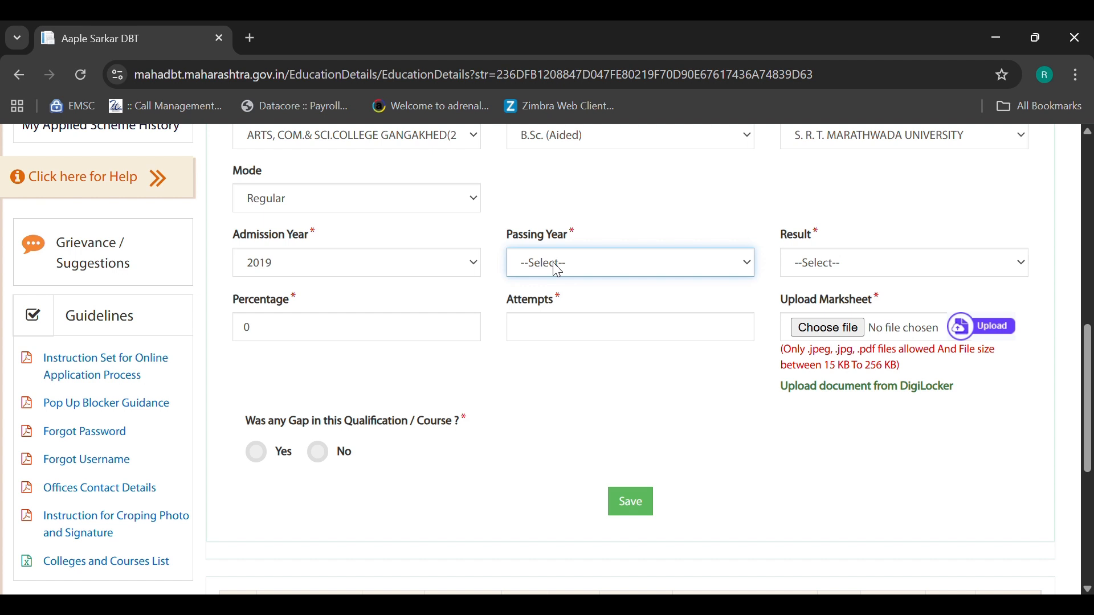
pyautogui.click(556, 353)
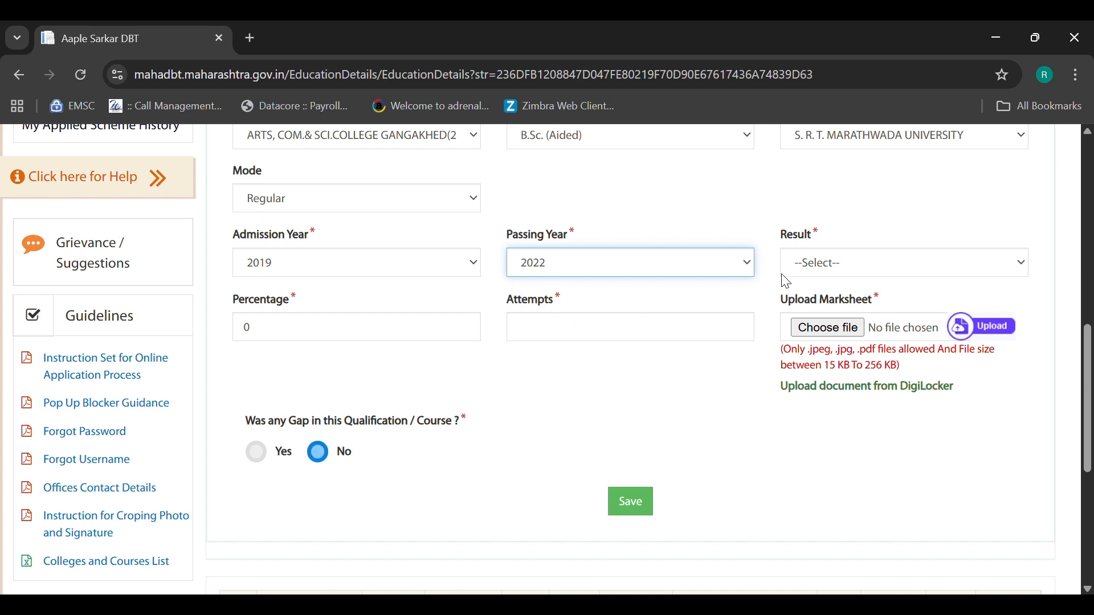
# - Mark the result Passed, replace the percentage with 71.89, and enter one attempt
pyautogui.click(816, 273)
pyautogui.click(813, 304)
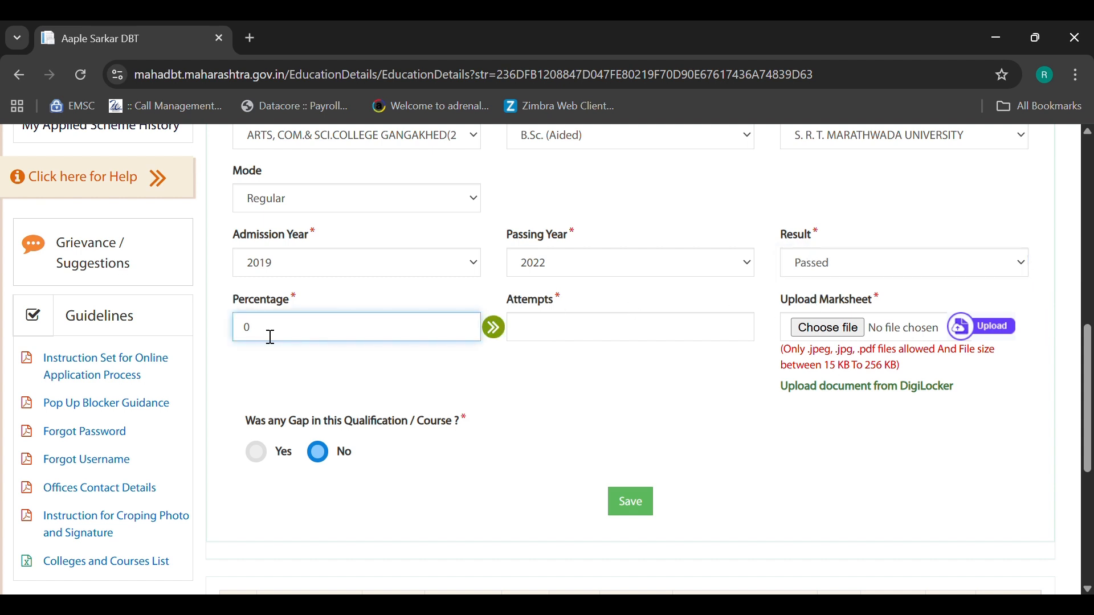
pyautogui.press('BackSpace')
pyautogui.write('71.89')
pyautogui.click(588, 327)
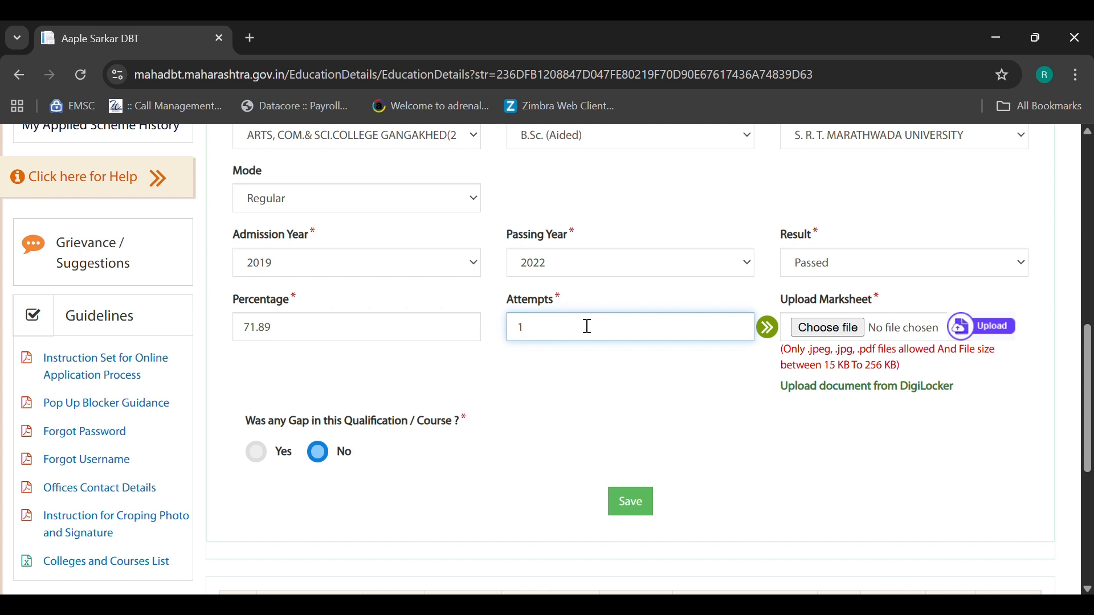
pyautogui.click(825, 333)
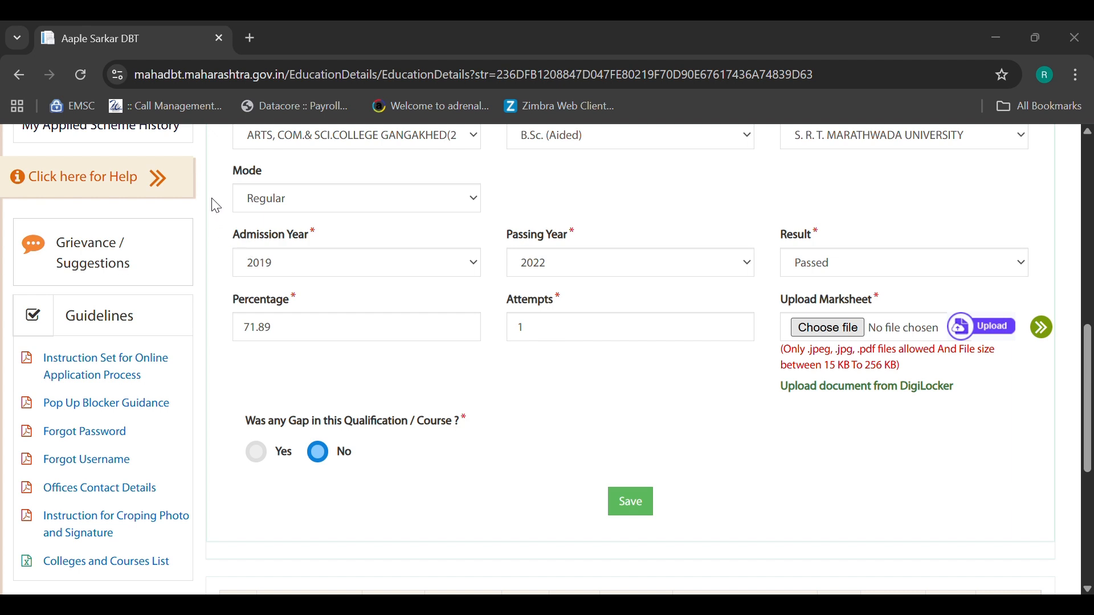
# - Attach ssc.pdf as the marksheet, save the B.Sc. entry, and check it appears third in the table
pyautogui.click(667, 451)
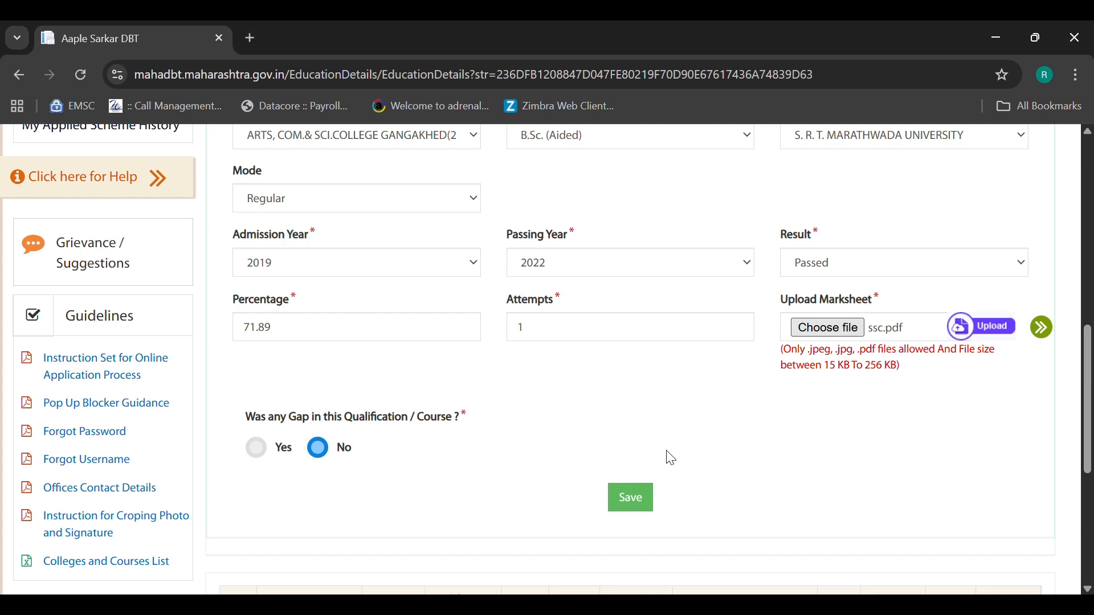
pyautogui.click(648, 509)
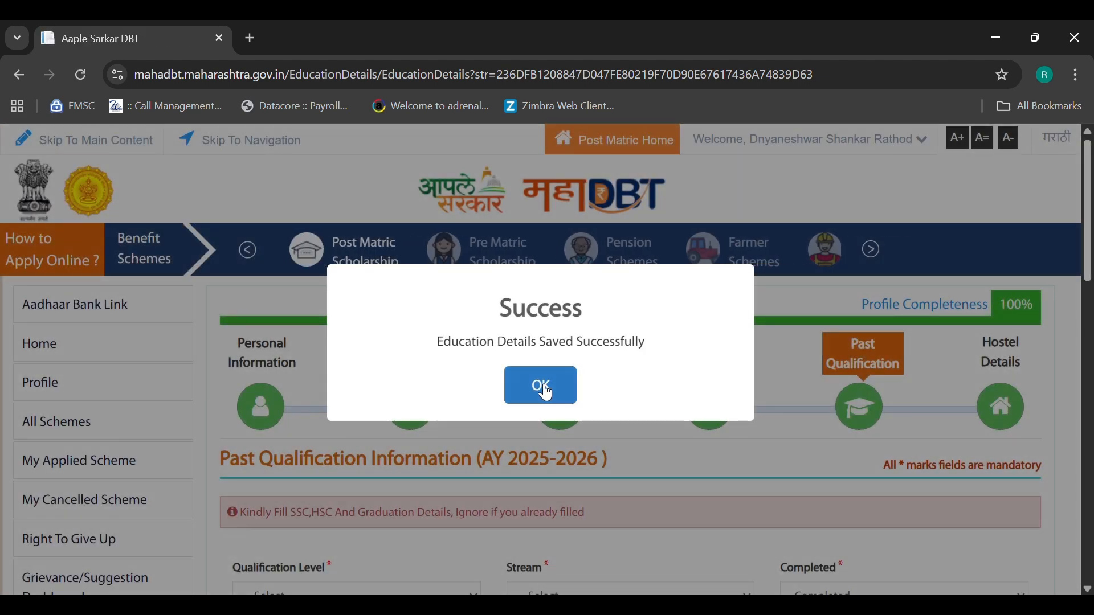
pyautogui.click(541, 386)
pyautogui.scroll(-2, 774, 463)
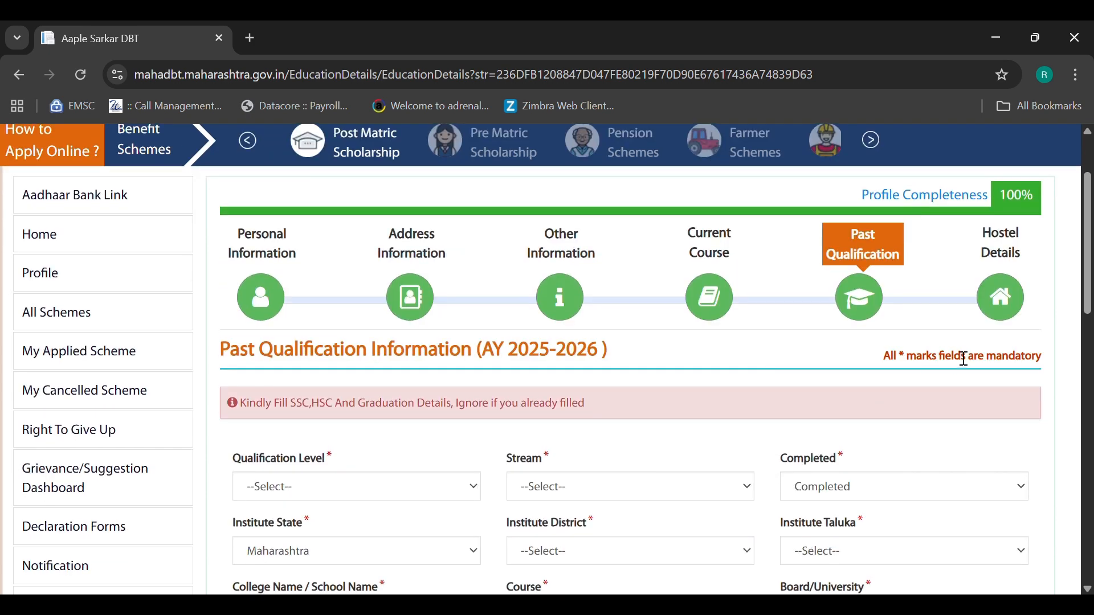
pyautogui.scroll(-2, 588, 428)
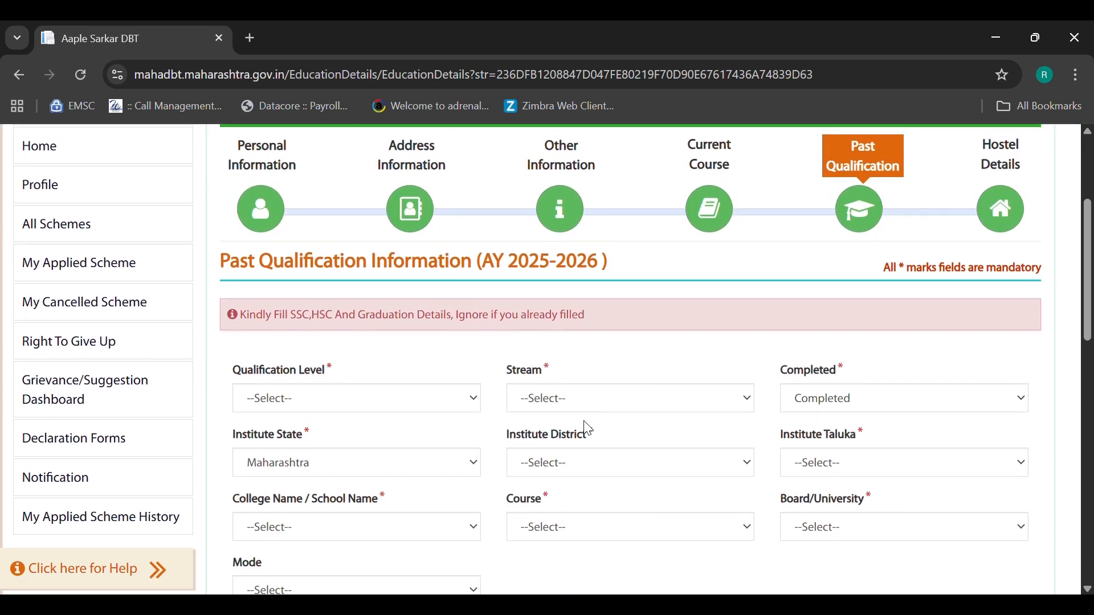
pyautogui.scroll(-15, 588, 428)
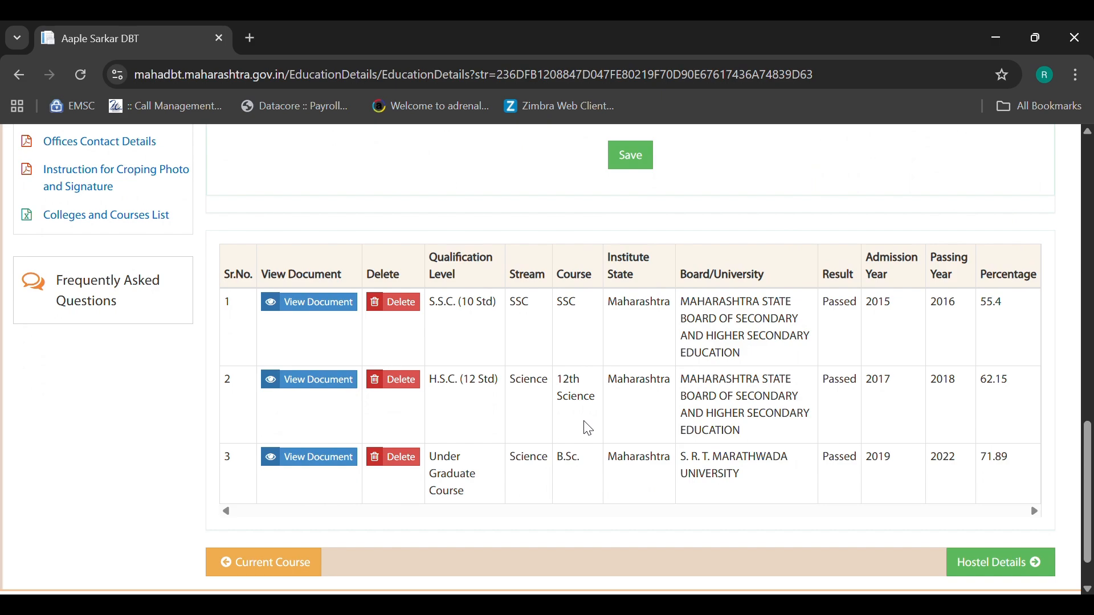
pyautogui.scroll(20, 589, 428)
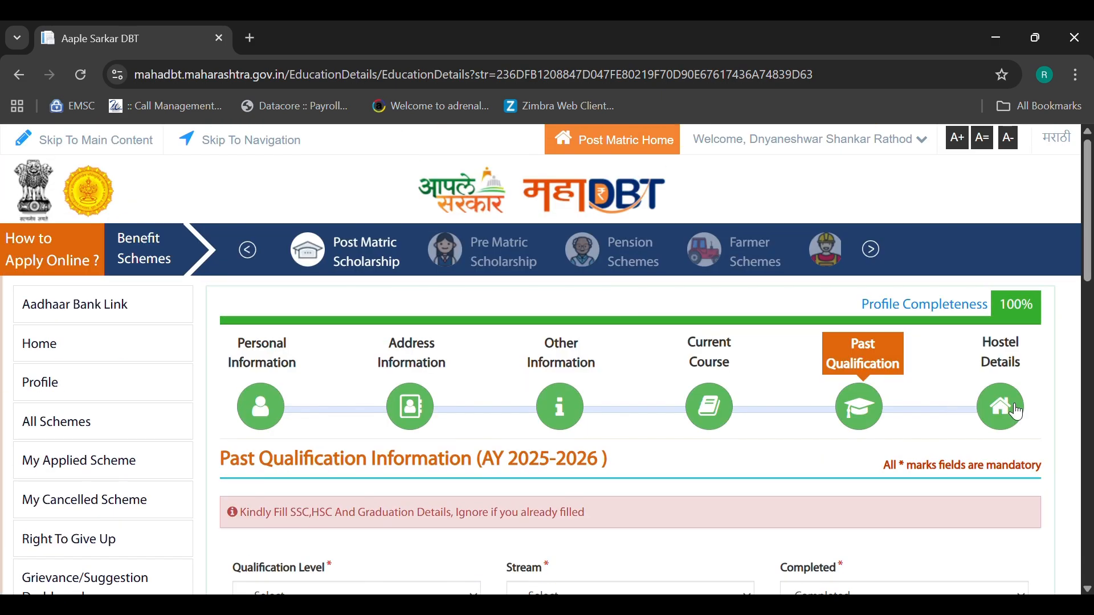
# - On Hostel Details, select the day scholar beneficiary category and start editing the Hosteller row
pyautogui.click(1018, 412)
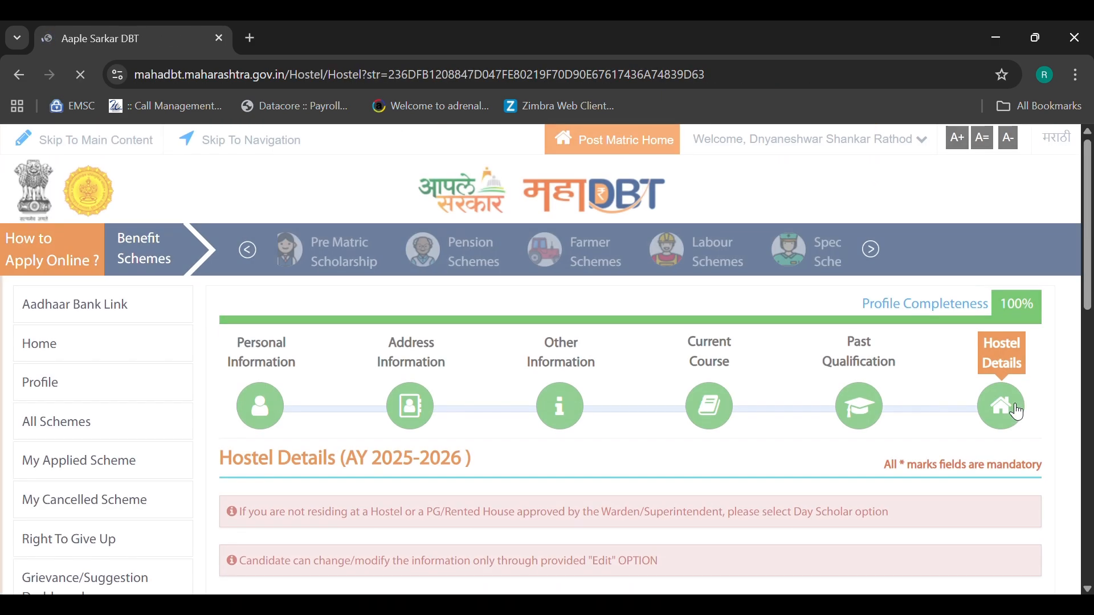
pyautogui.scroll(-5, 643, 404)
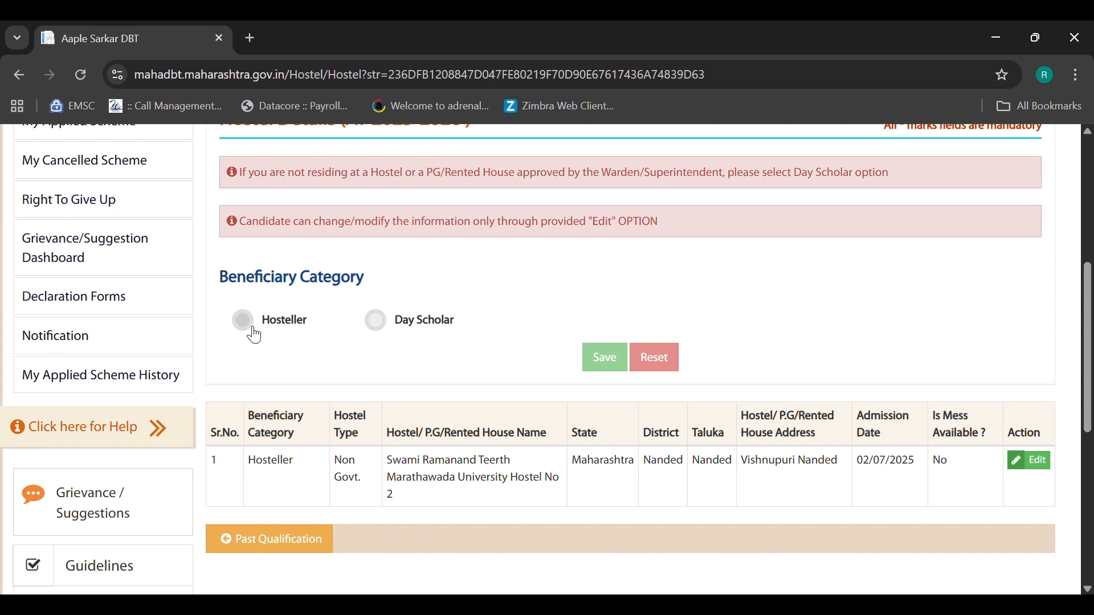
pyautogui.click(379, 327)
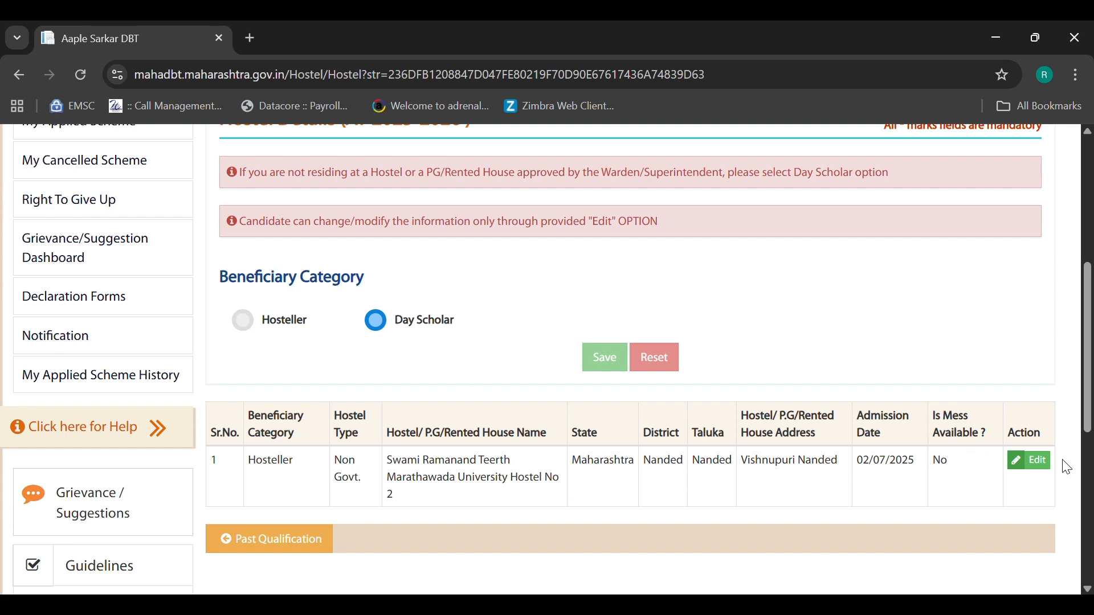
pyautogui.click(1033, 460)
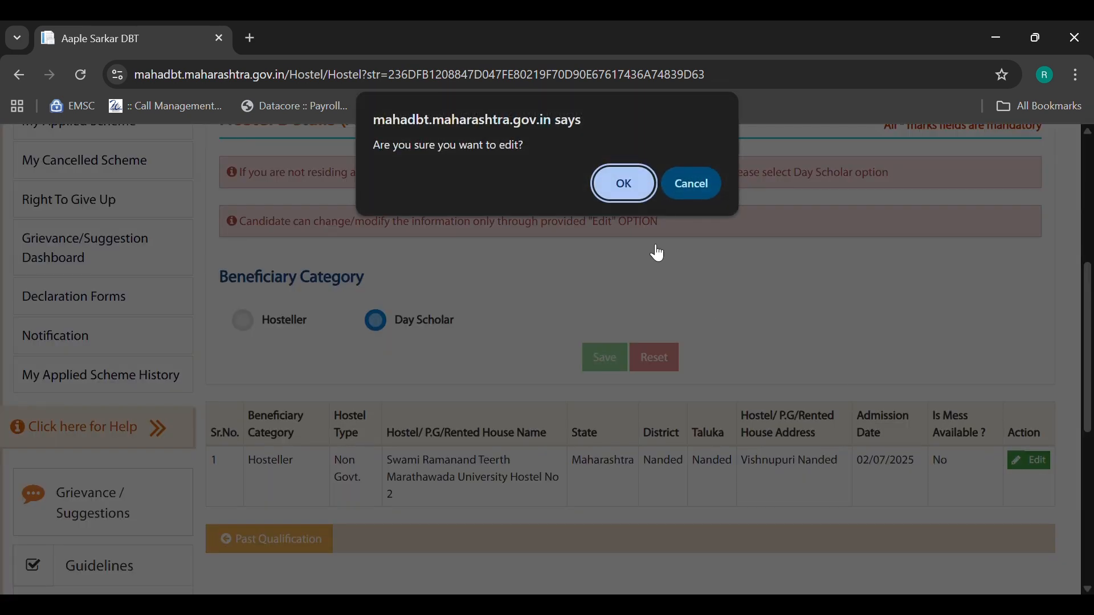
# - Confirm the edit, review hostel type, name and monthly rent, and view the previously uploaded document
pyautogui.click(639, 188)
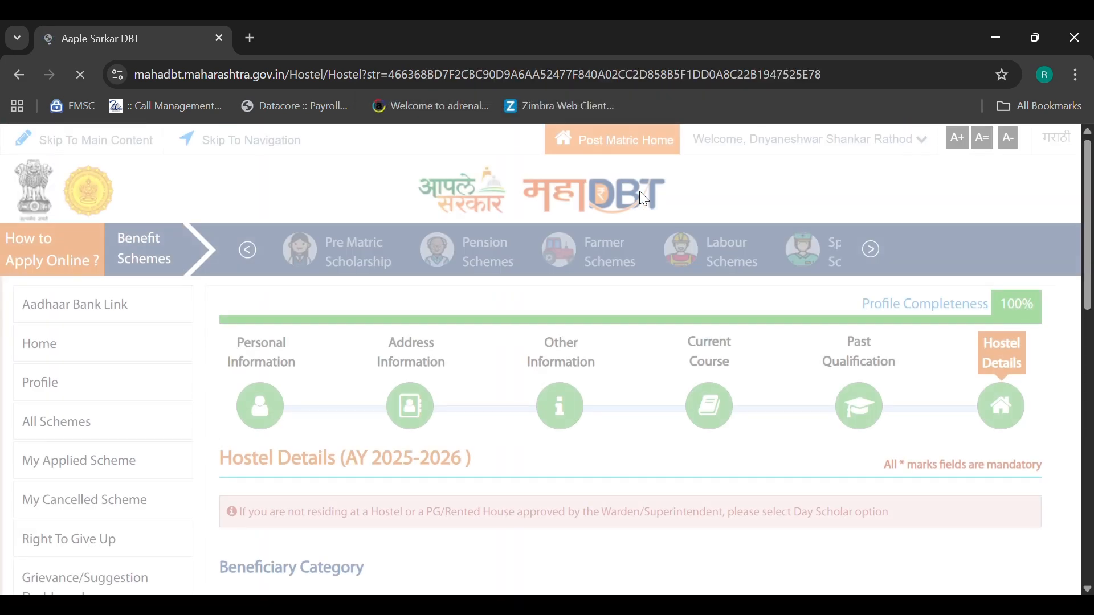
pyautogui.scroll(-7, 547, 383)
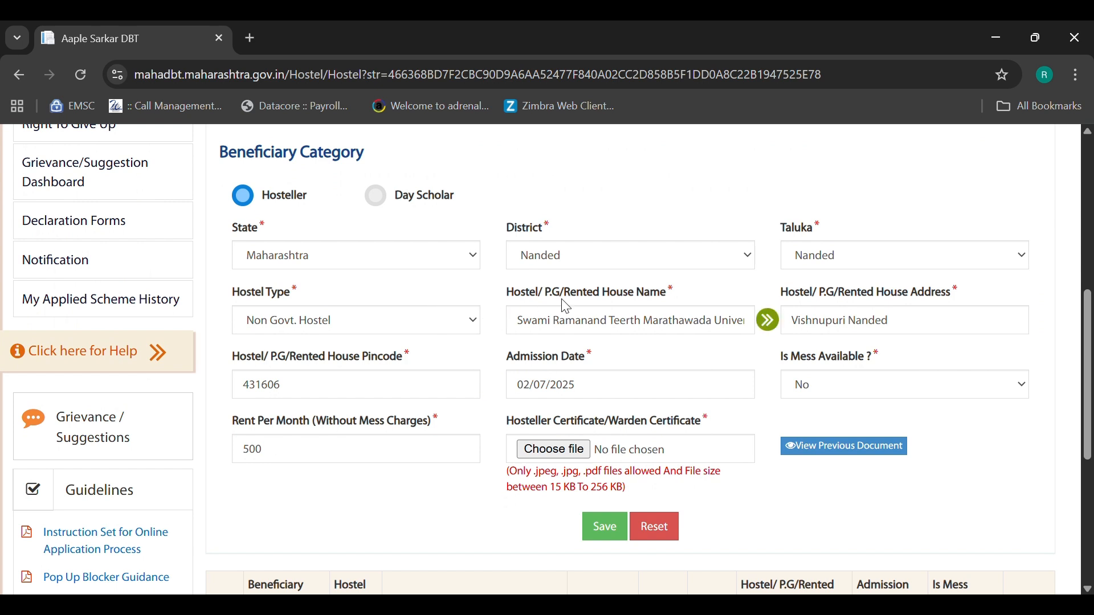
pyautogui.click(348, 329)
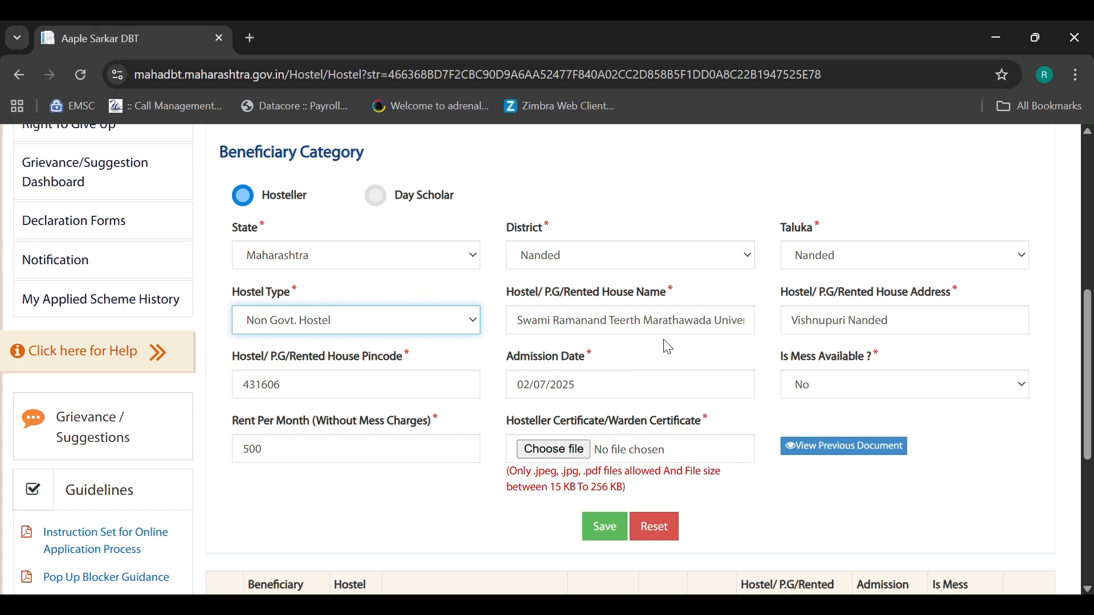
pyautogui.click(723, 331)
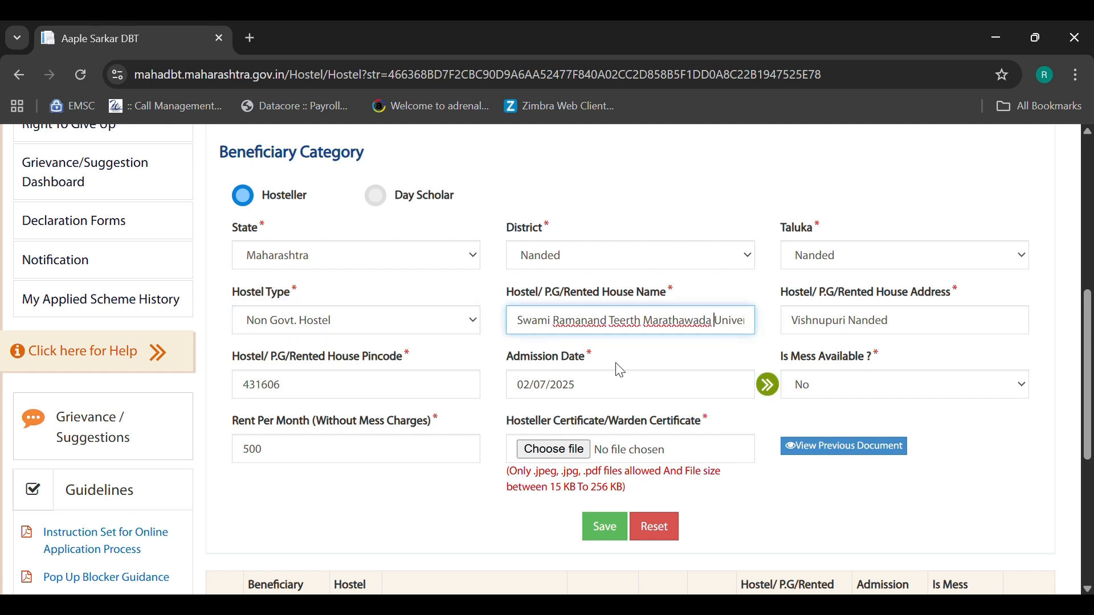
pyautogui.scroll(-1, 394, 365)
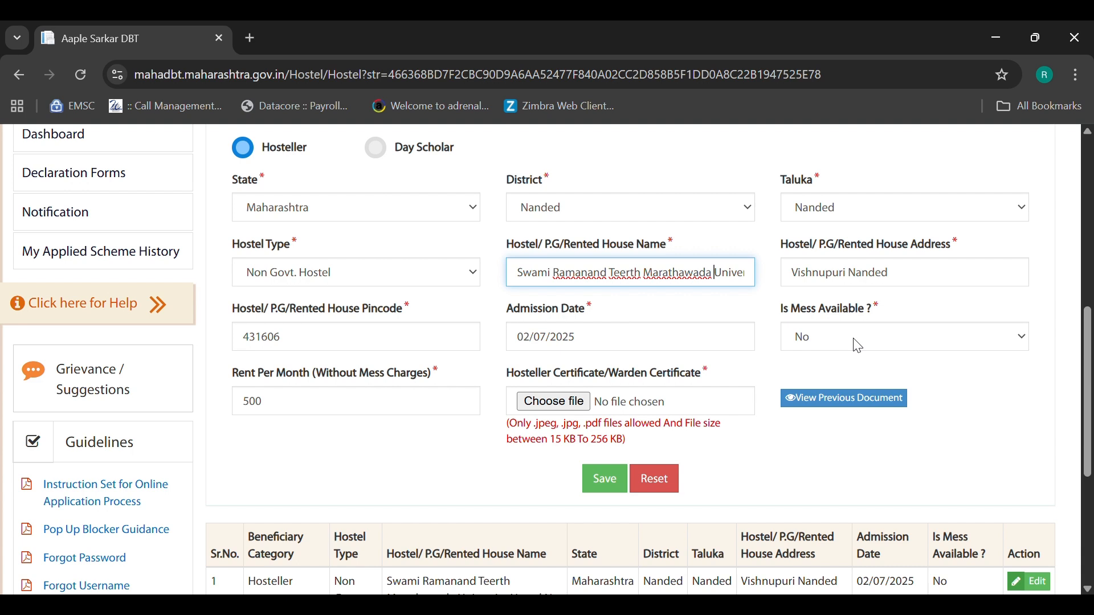
pyautogui.click(312, 418)
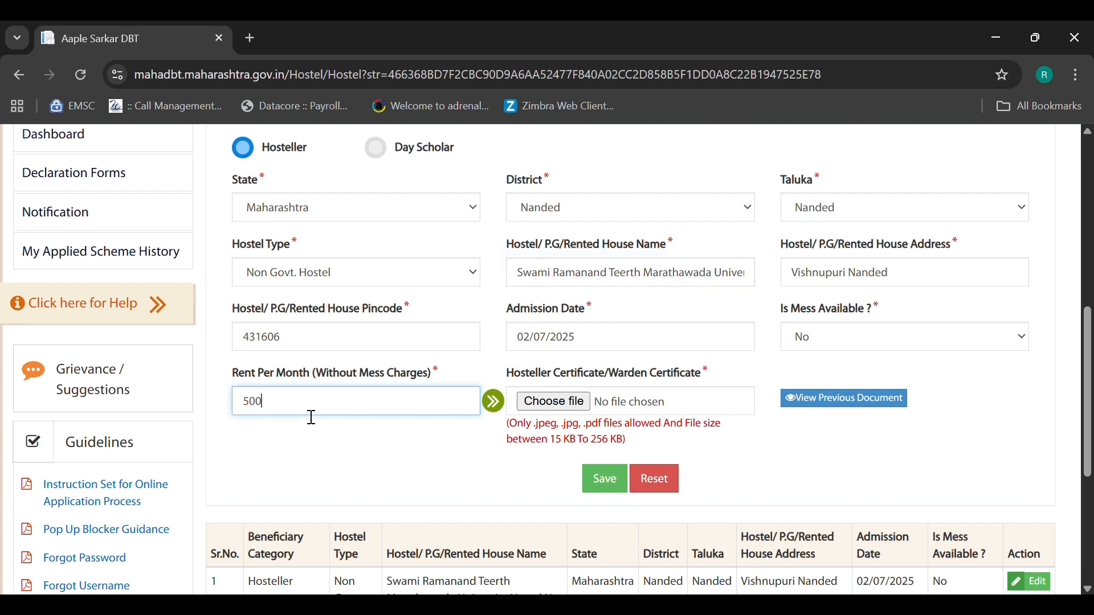
pyautogui.scroll(-1, 307, 415)
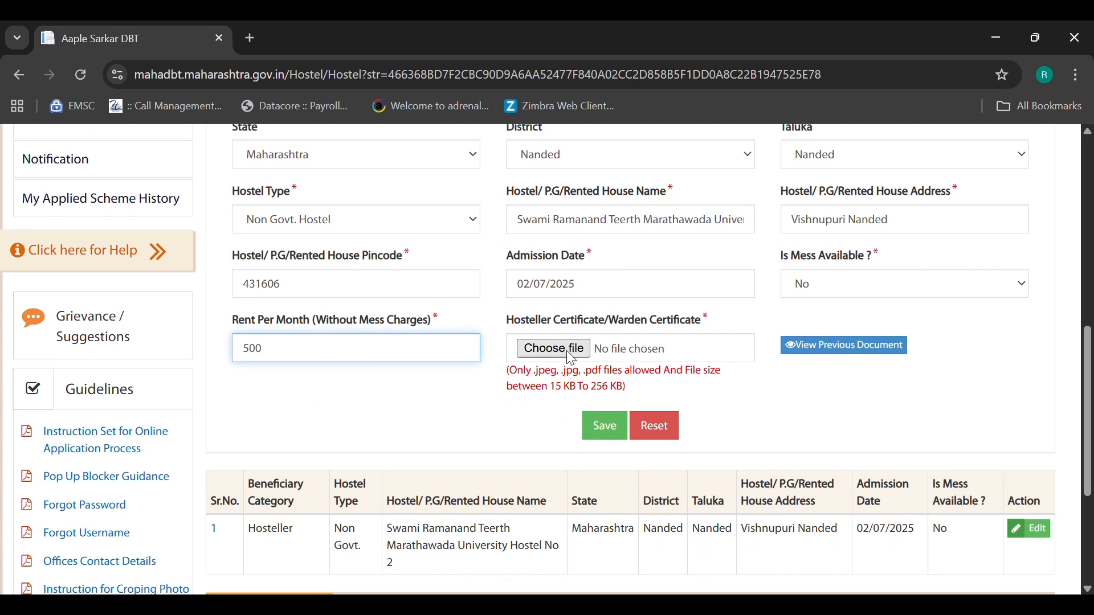
pyautogui.click(848, 343)
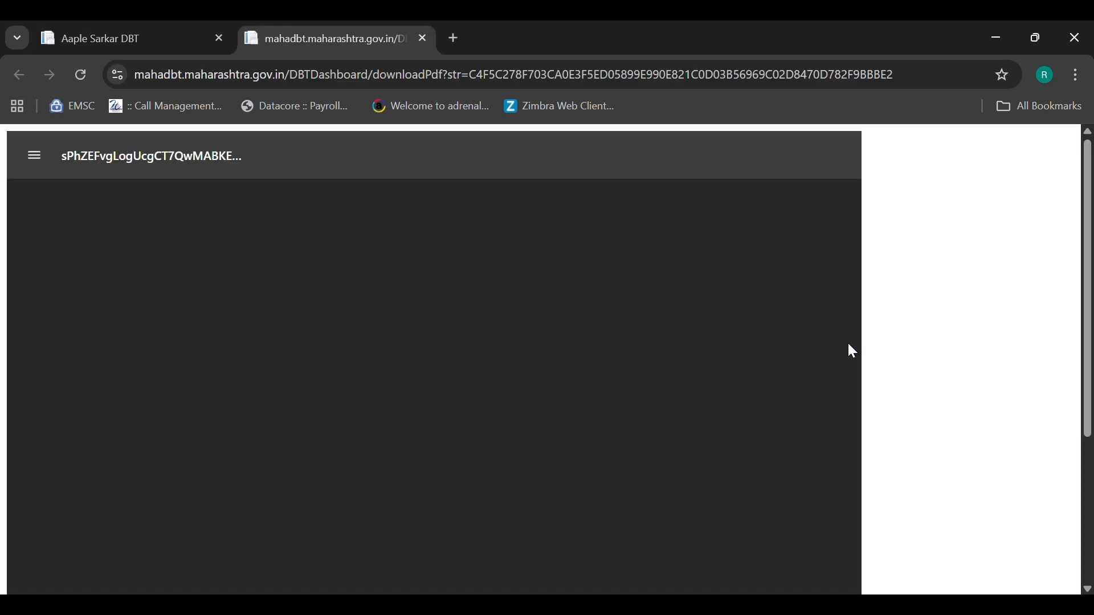
# - Review both pages of the hostel receipt and certificate PDF, close it, and save the hostel details
pyautogui.scroll(-3, 517, 399)
pyautogui.scroll(-1, 512, 392)
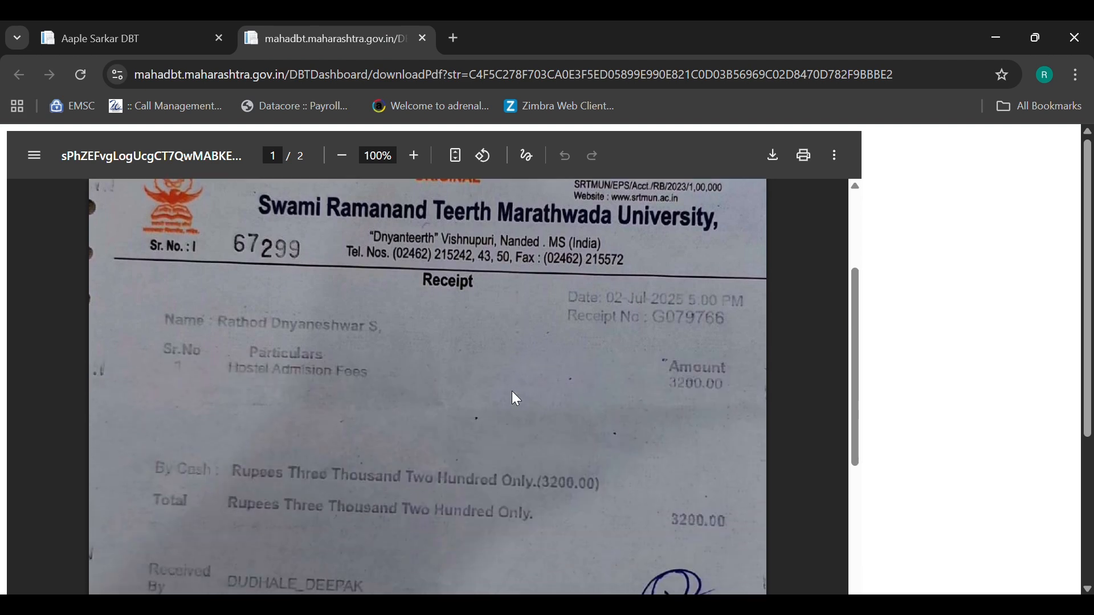
pyautogui.scroll(-10, 512, 392)
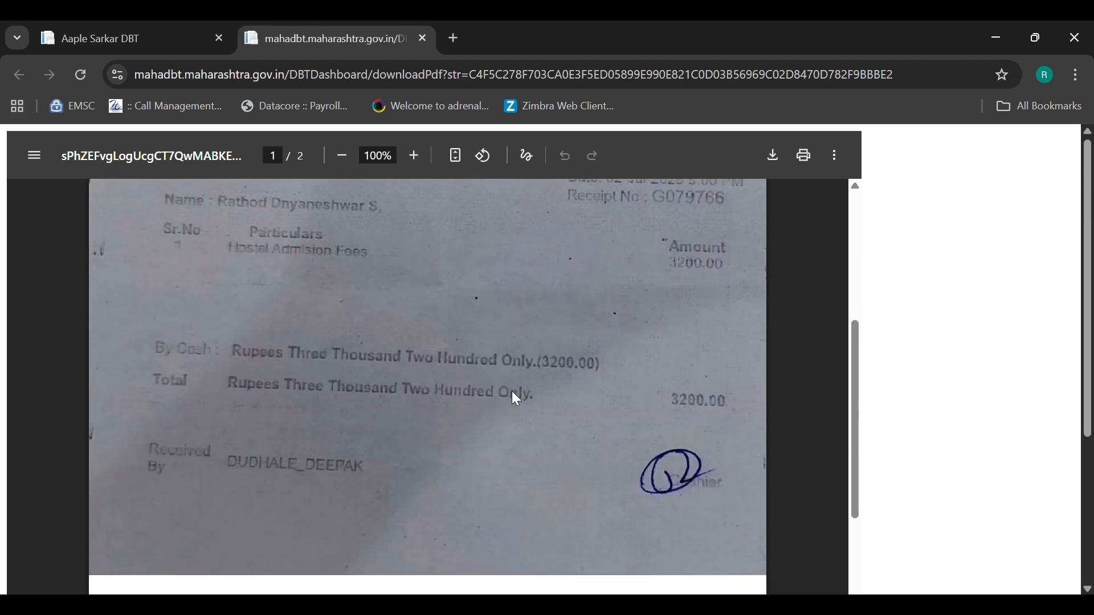
pyautogui.scroll(-1, 517, 399)
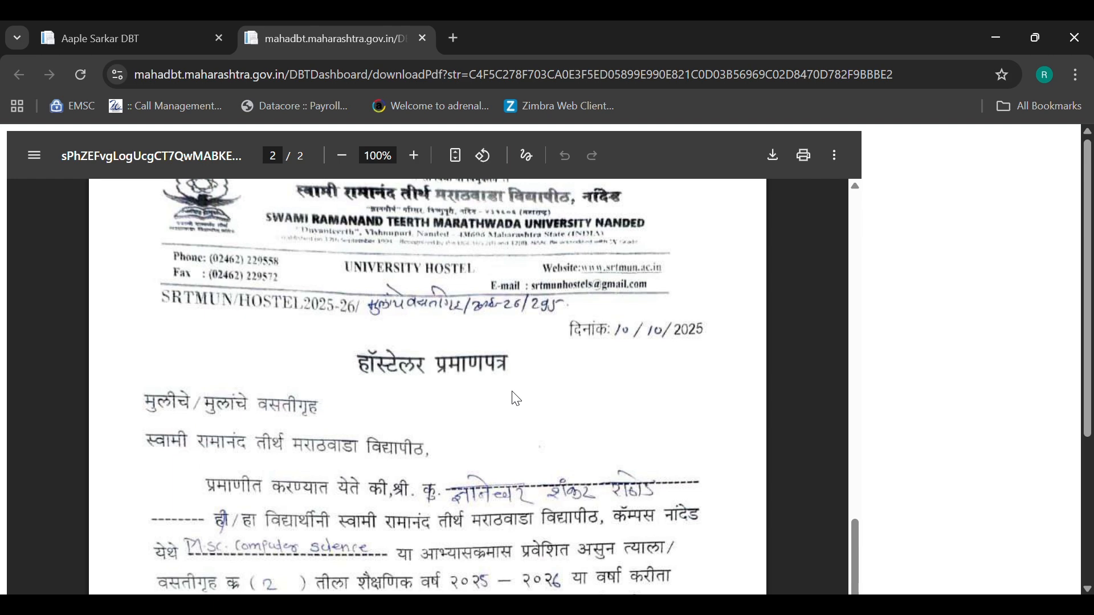
pyautogui.scroll(-6, 516, 399)
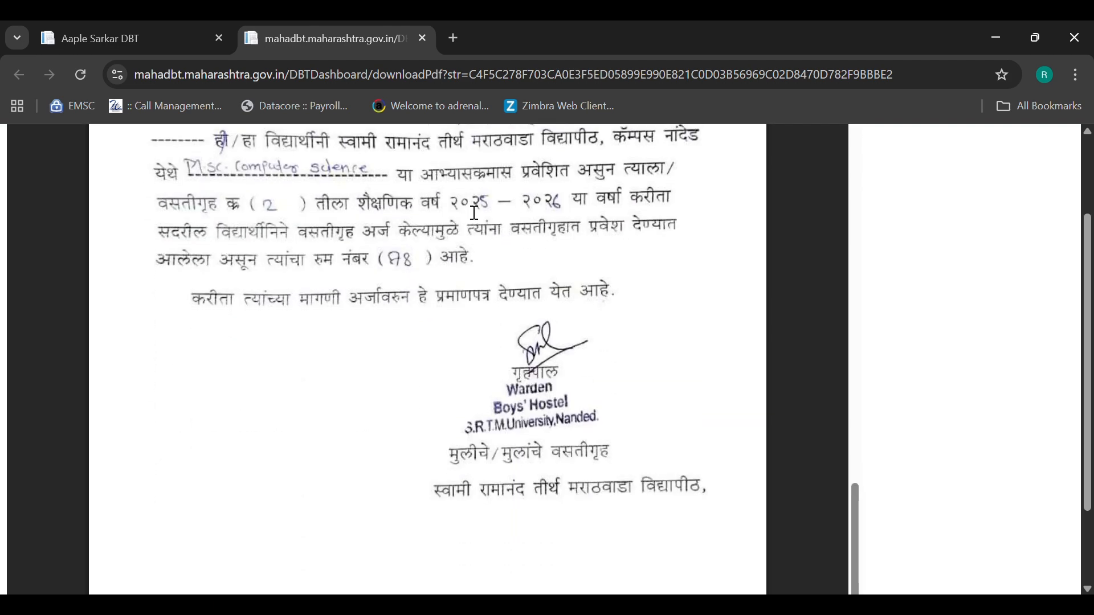
pyautogui.click(423, 38)
pyautogui.scroll(-1, 552, 323)
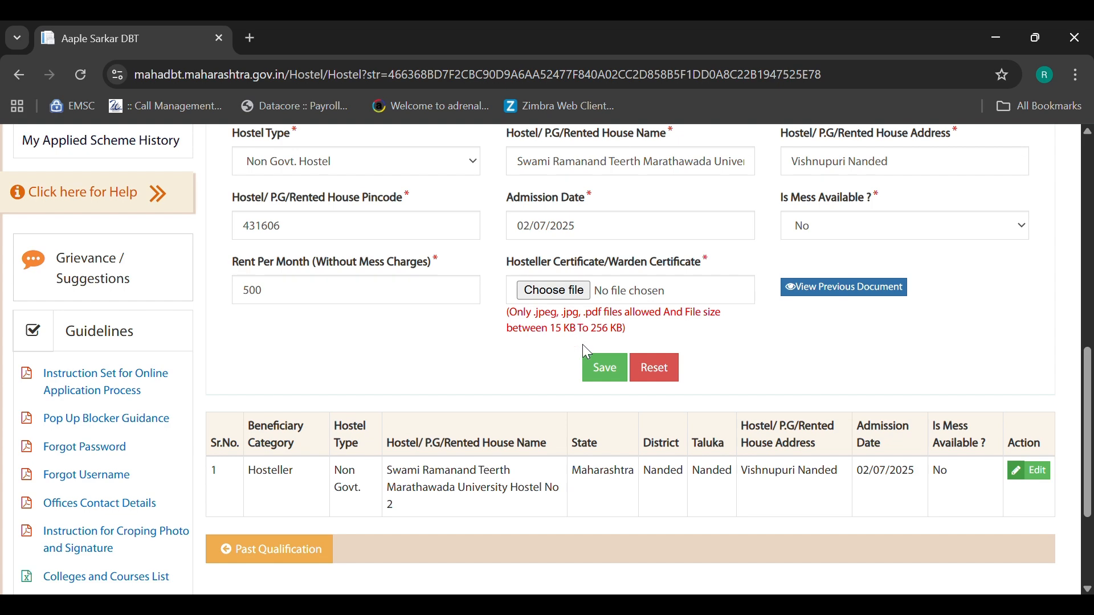
pyautogui.click(602, 373)
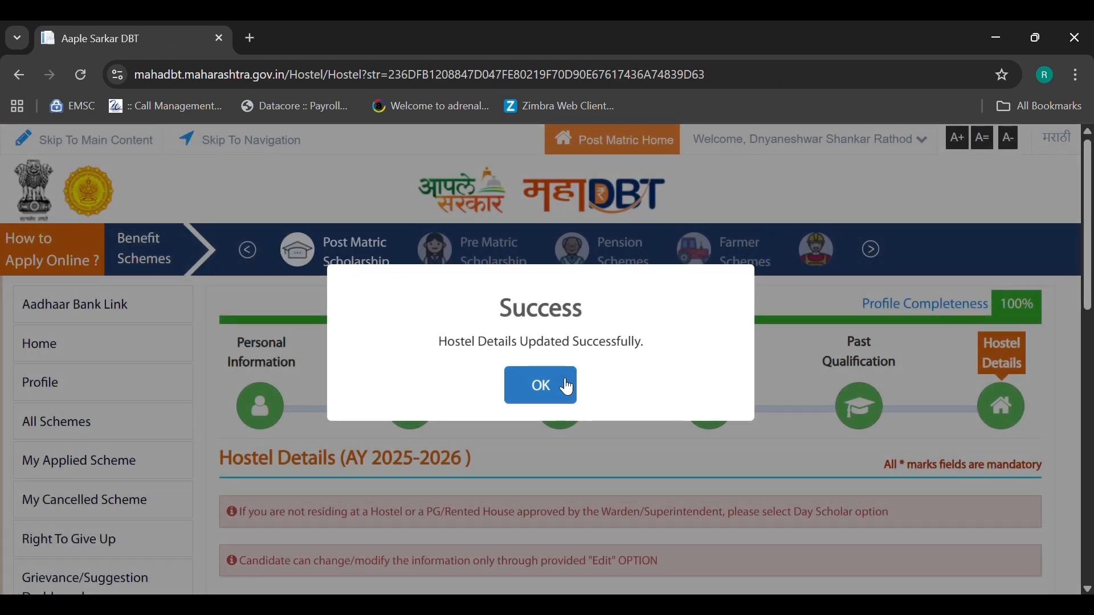
# - Dismiss the hostel-updated message, confirm the profile shows 100% complete, and open a new tab
pyautogui.click(569, 383)
pyautogui.scroll(-1, 1001, 341)
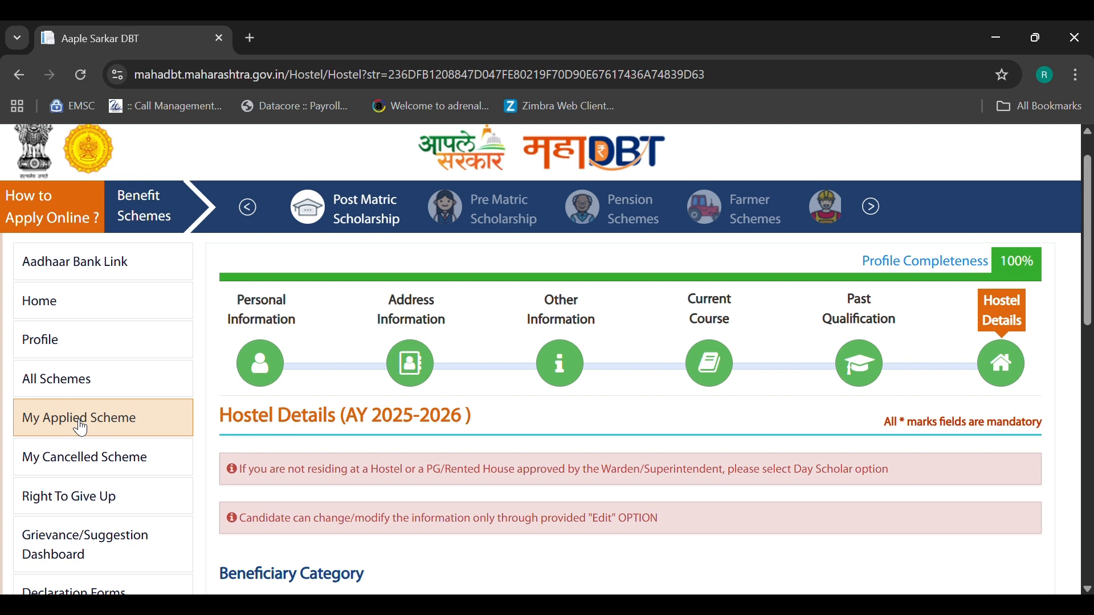
pyautogui.click(251, 39)
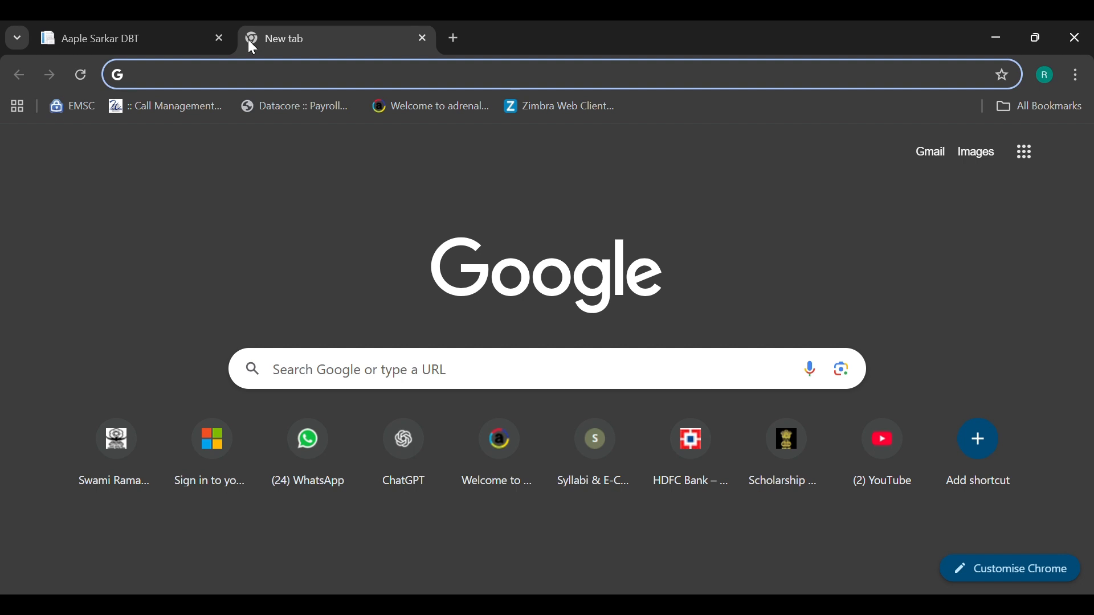
# - Load the SRTMUN Scholarship Department site from its tinyurl link and open Apply for Scholarship
pyautogui.write('tinyurl.com')
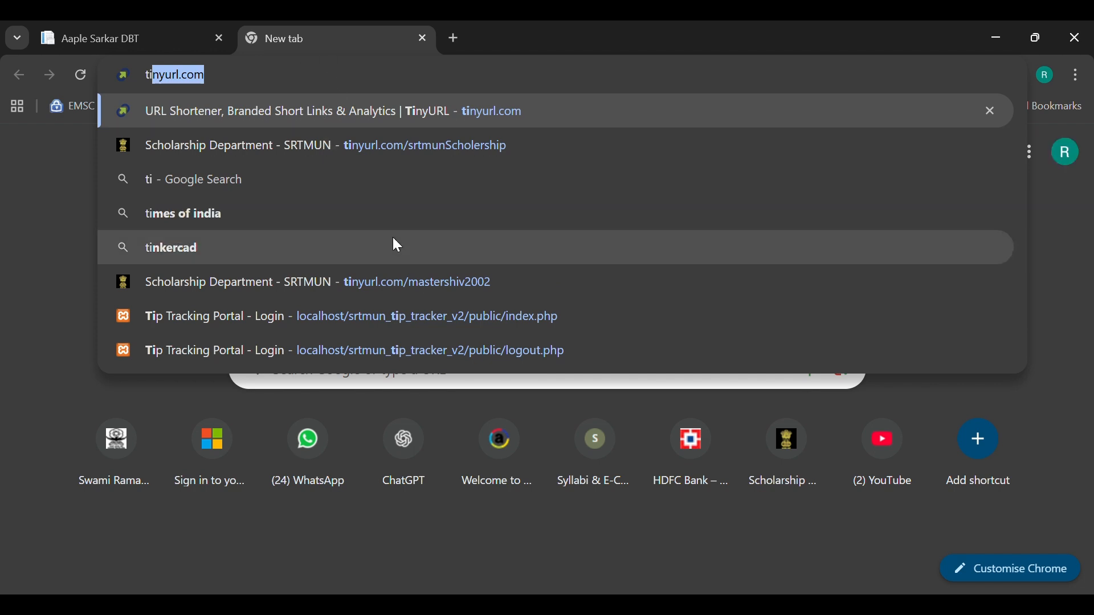
pyautogui.click(407, 280)
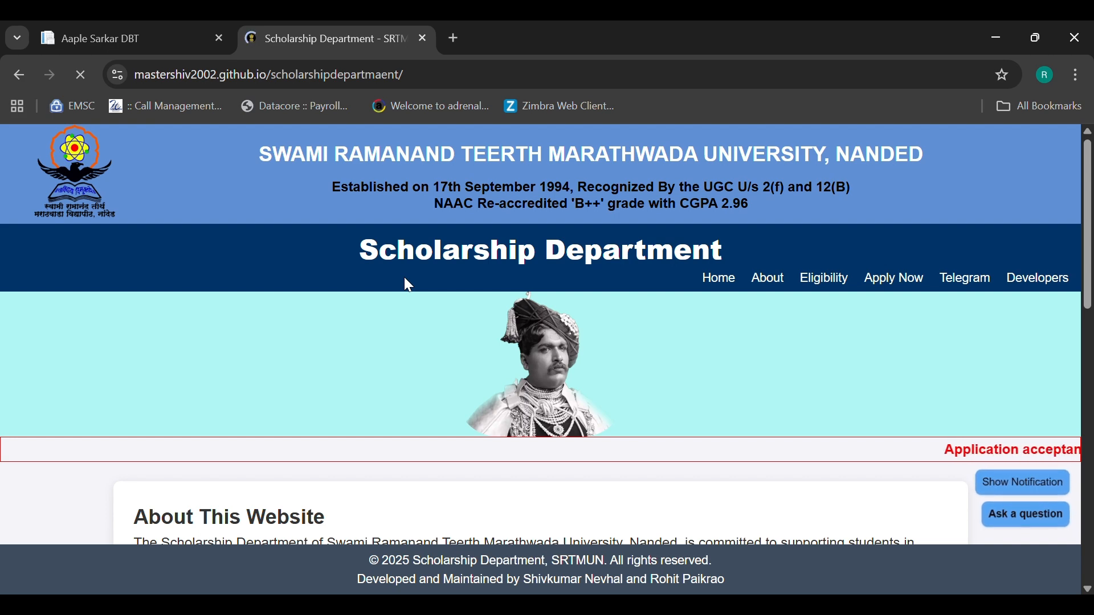
pyautogui.scroll(-1, 409, 284)
pyautogui.scroll(-8, 408, 284)
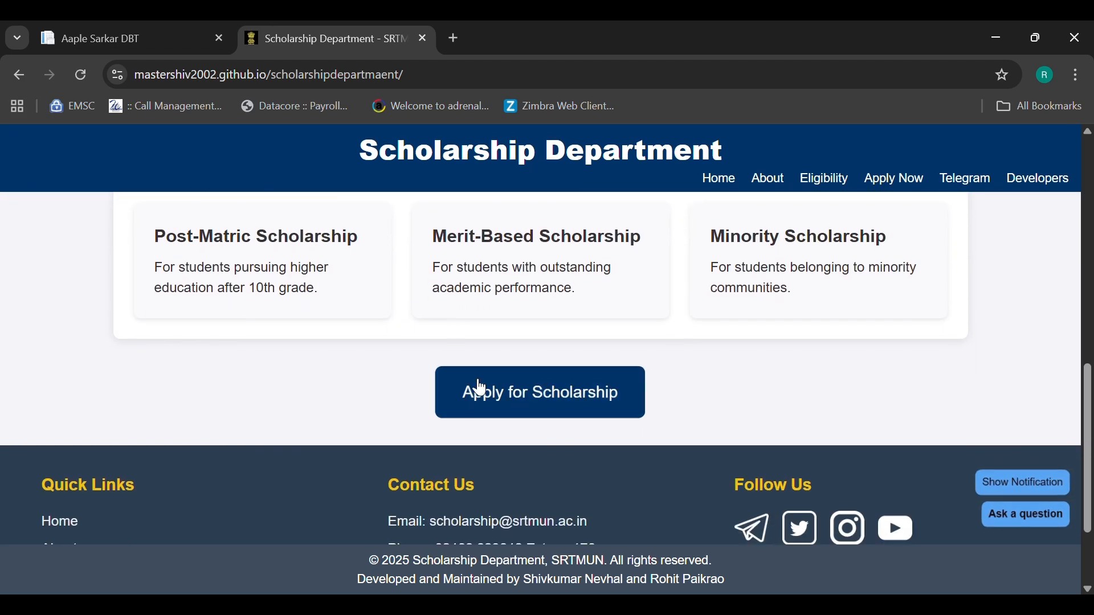
pyautogui.click(521, 392)
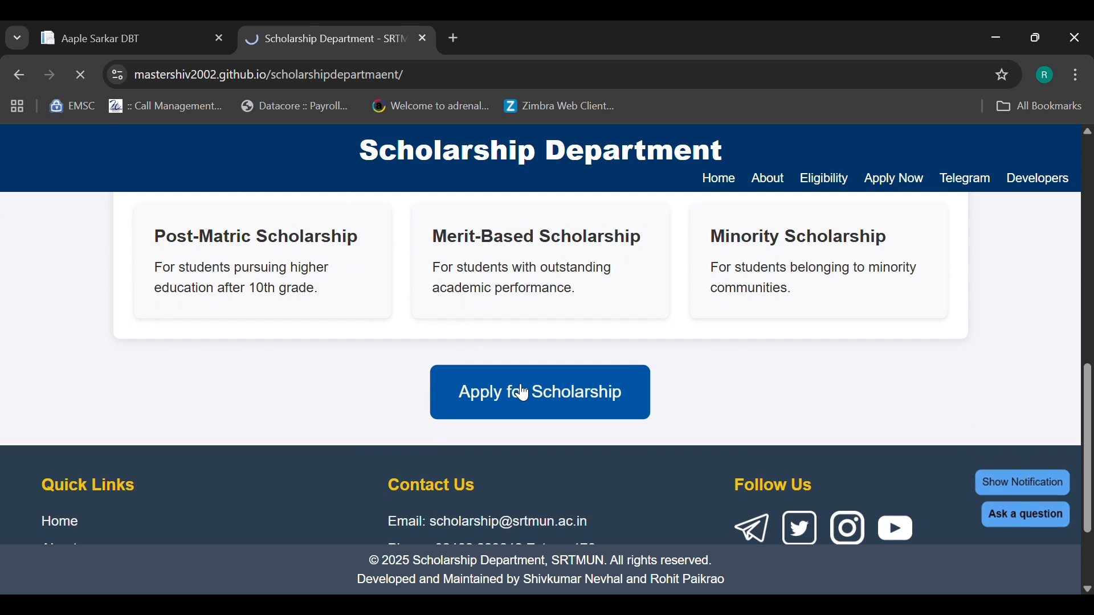
pyautogui.scroll(-6, 515, 384)
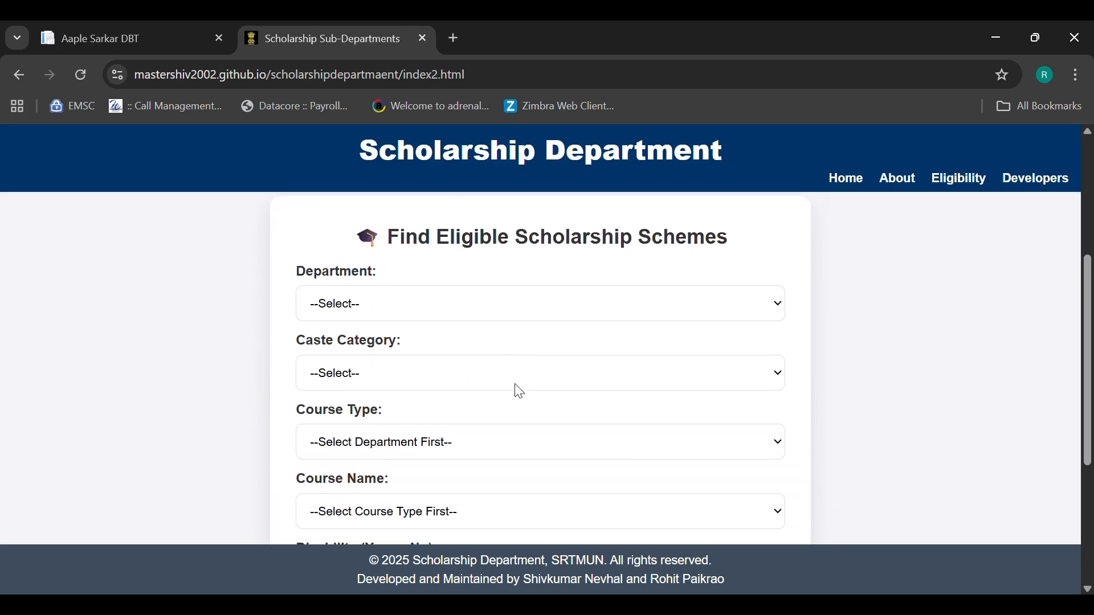
# - Choose department SCHOOL OF COMPUTATIONAL SCIENCES, caste category OBC and course type Non Professional
pyautogui.click(349, 251)
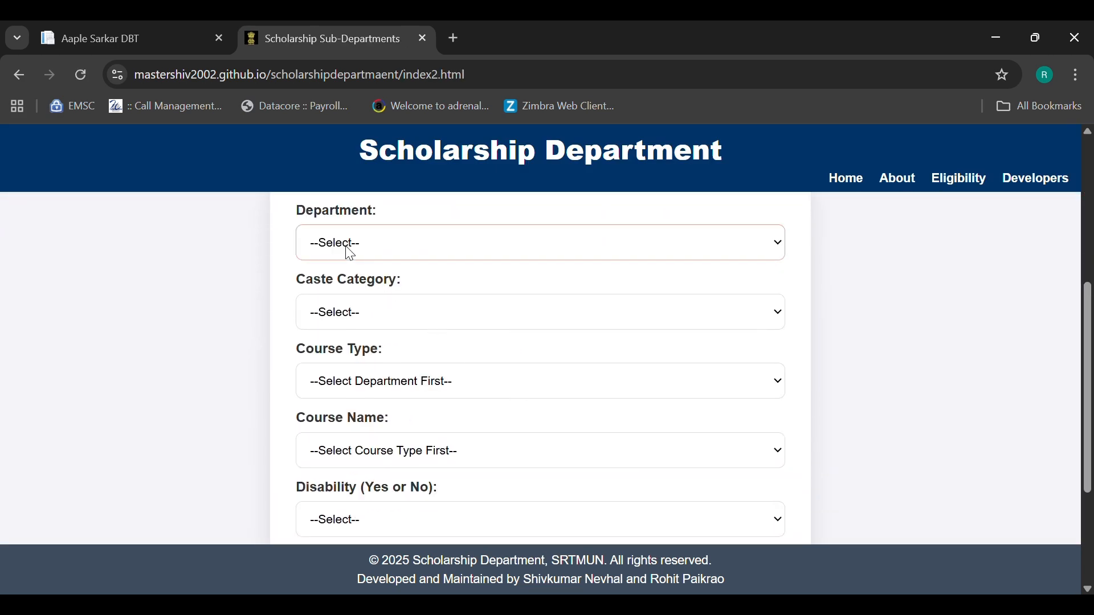
pyautogui.click(370, 328)
pyautogui.click(315, 312)
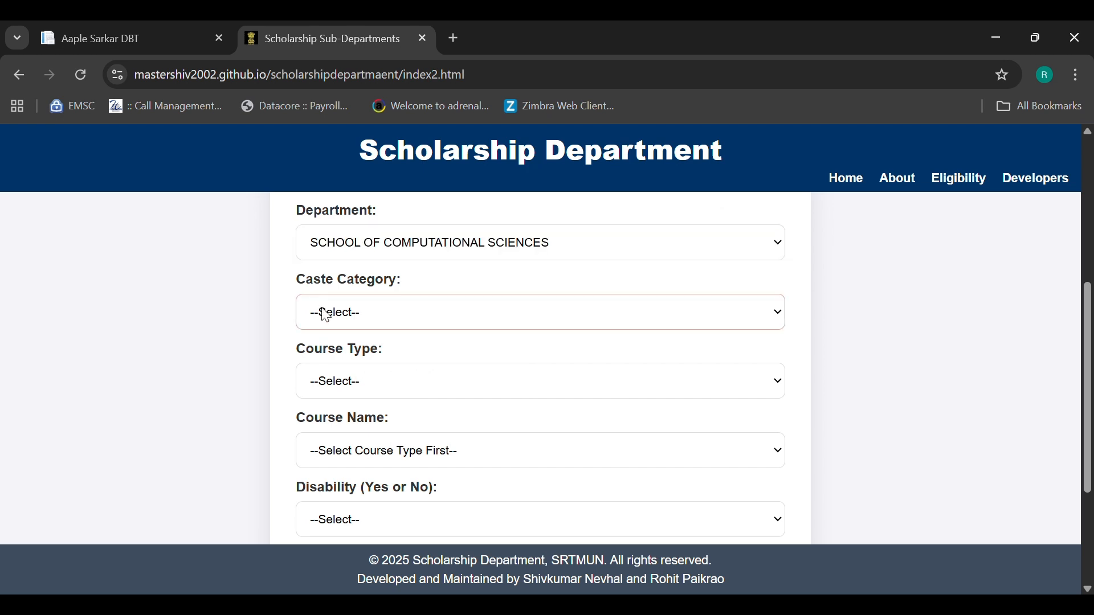
pyautogui.click(324, 396)
pyautogui.scroll(-1, 324, 396)
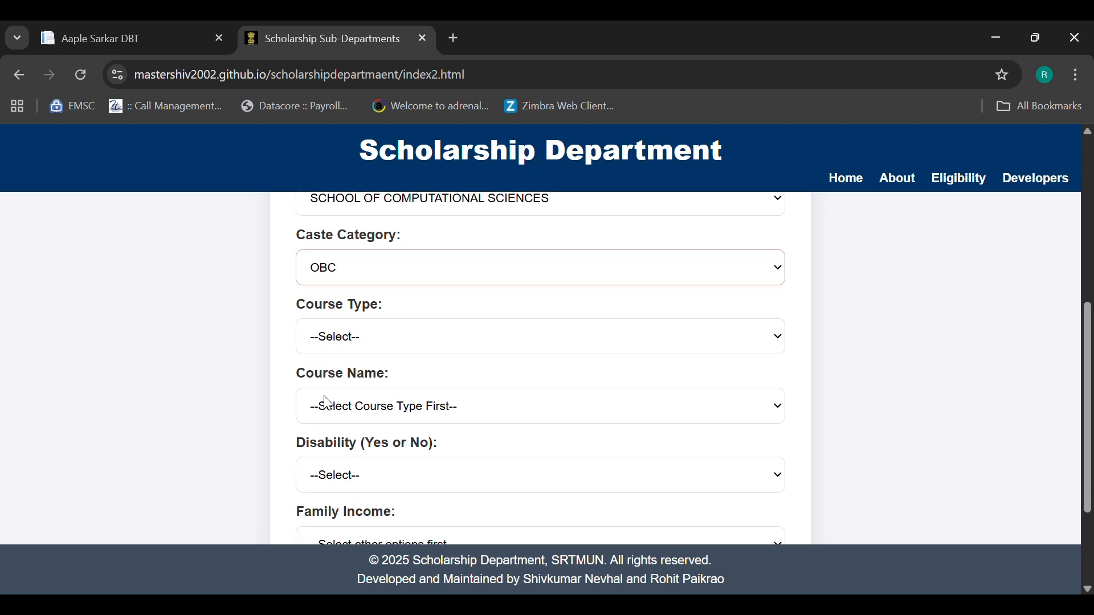
pyautogui.click(338, 337)
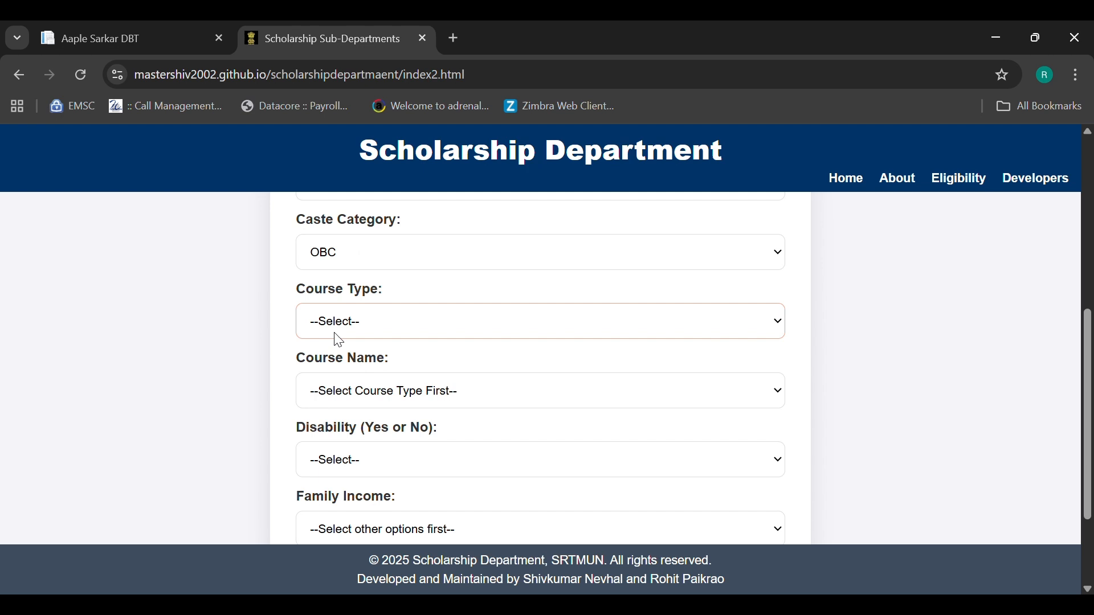
pyautogui.click(339, 375)
# - Pick M.Sc. Computer Sciences(Aided), disability NO, income Below 2.5 Lakh, and run the eligibility check
pyautogui.scroll(-1, 339, 373)
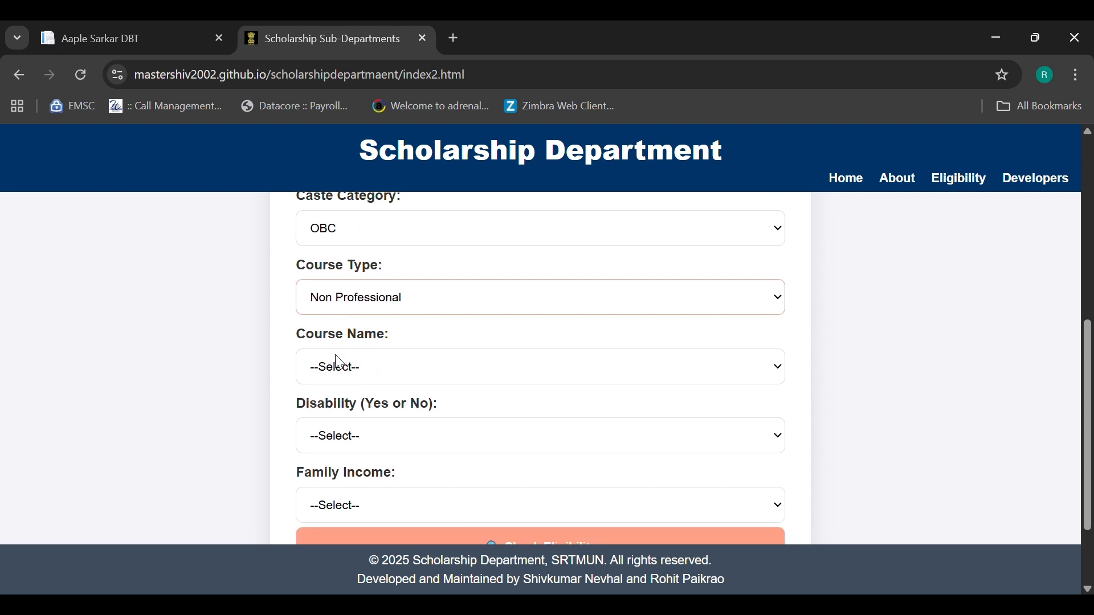
pyautogui.click(340, 369)
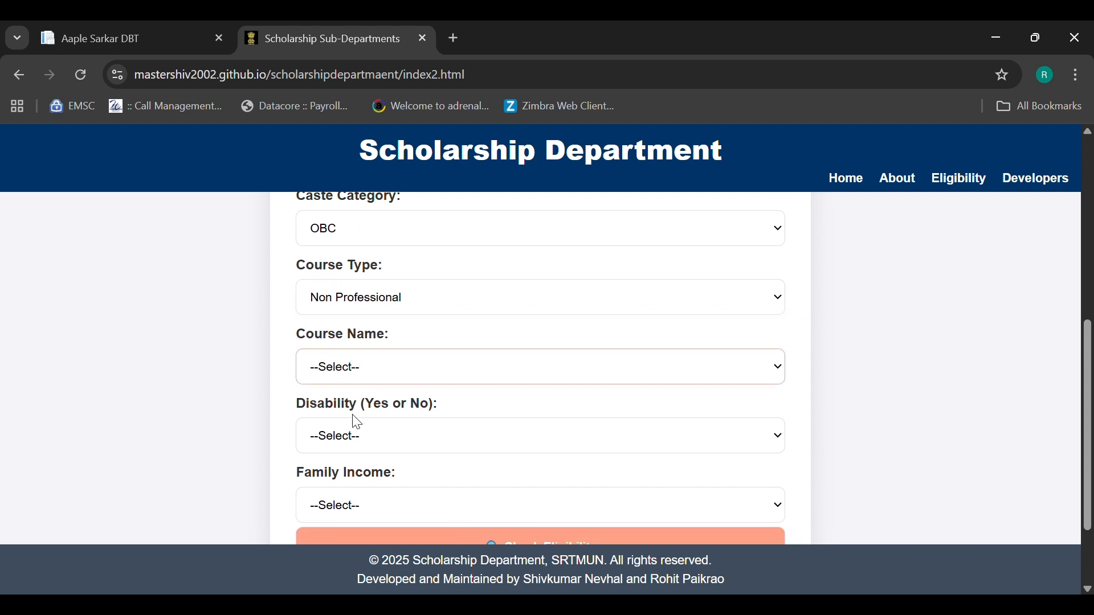
pyautogui.click(357, 422)
pyautogui.scroll(-1, 355, 420)
pyautogui.click(349, 370)
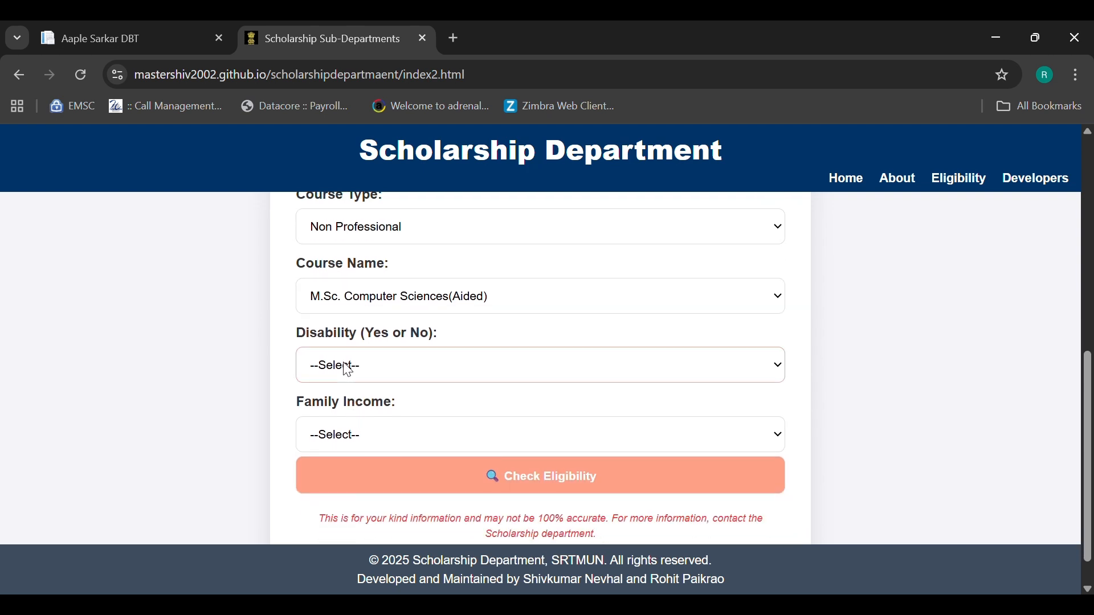
pyautogui.click(344, 433)
pyautogui.scroll(-1, 347, 436)
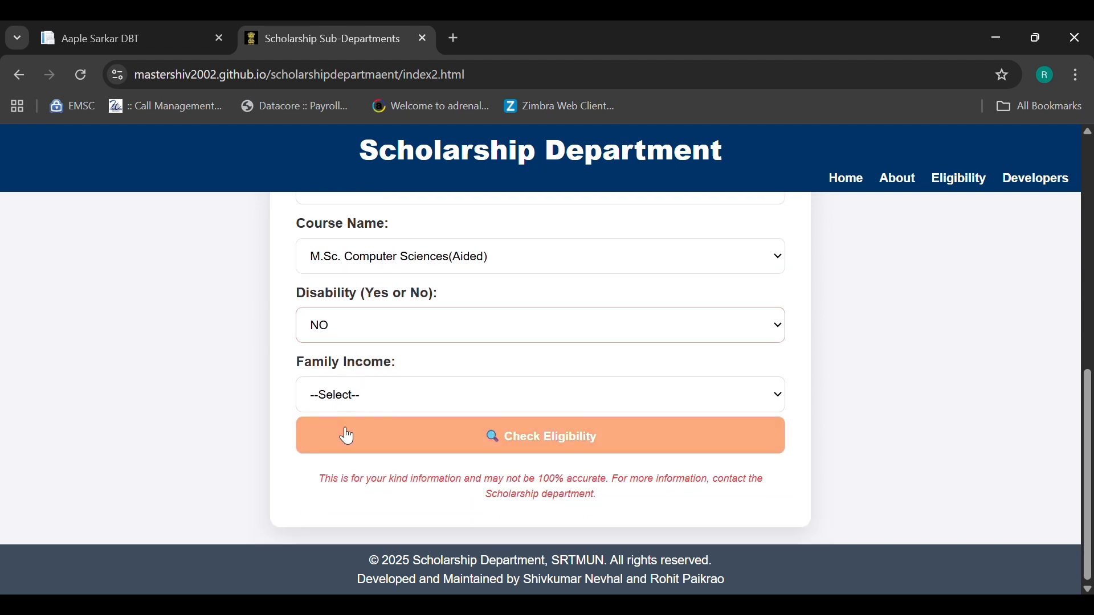
pyautogui.click(339, 402)
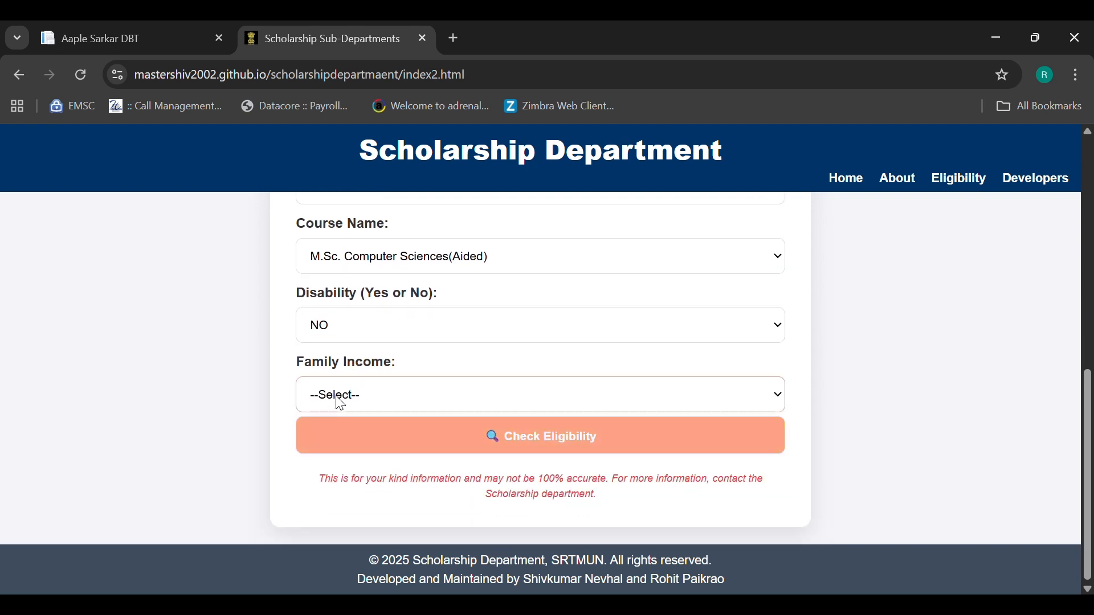
pyautogui.click(341, 443)
pyautogui.click(500, 444)
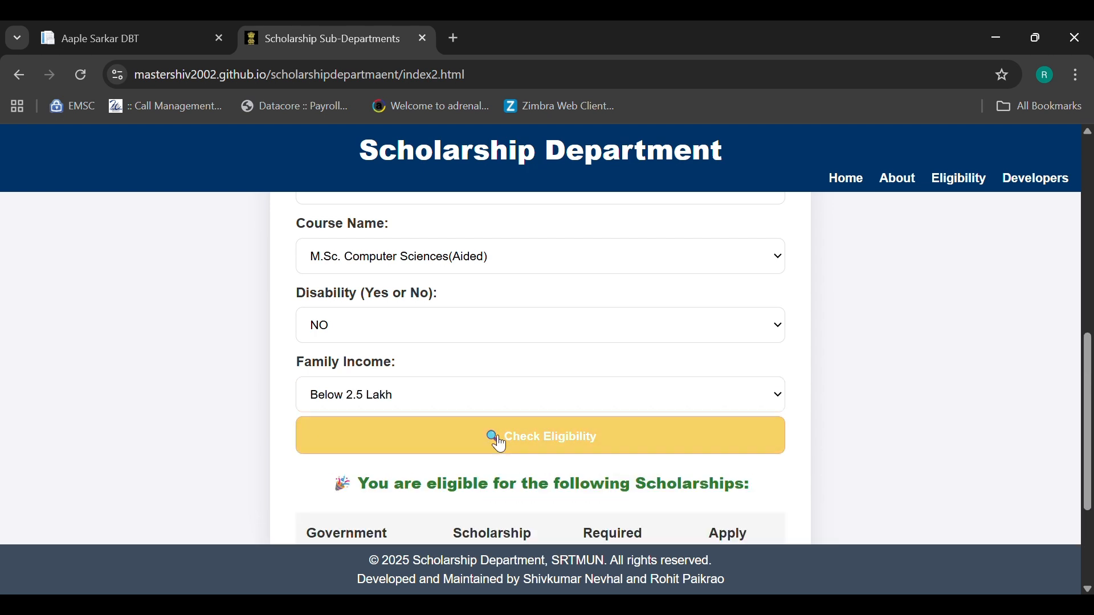
pyautogui.scroll(-3, 500, 443)
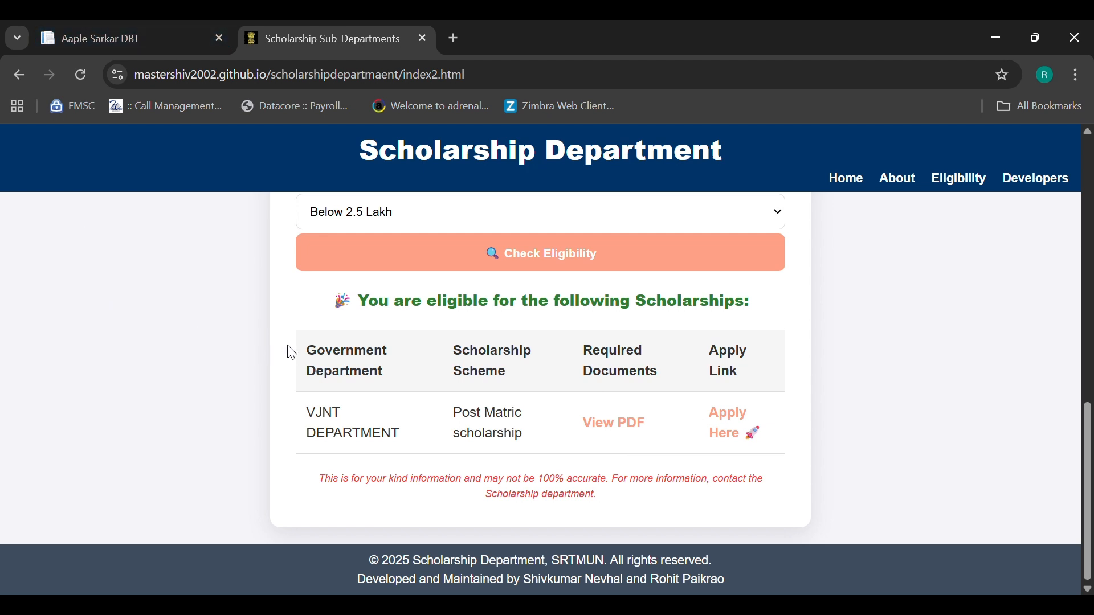
pyautogui.click(163, 28)
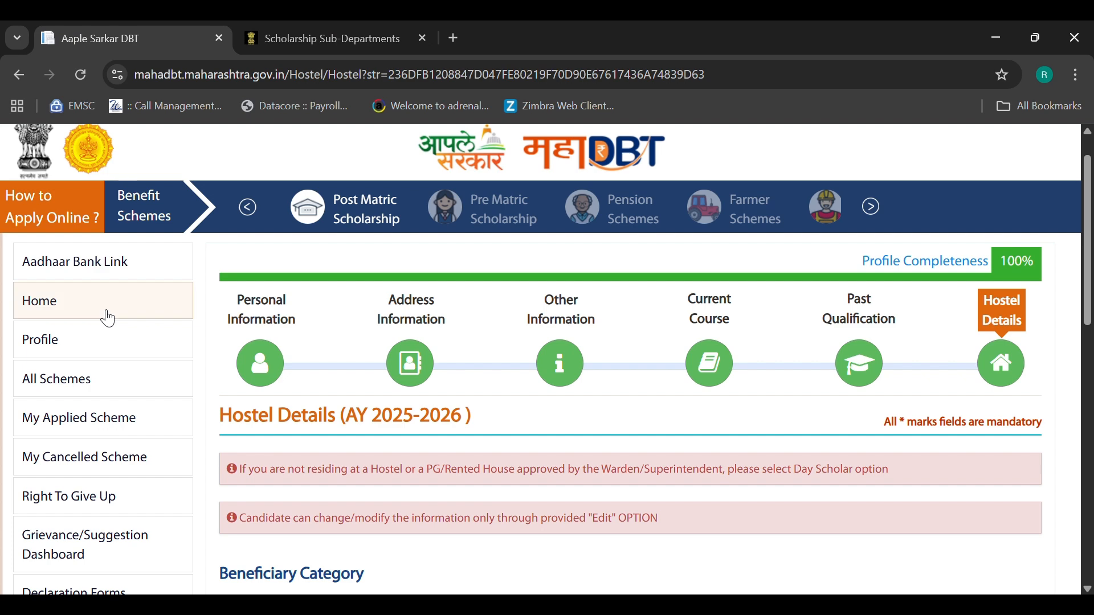
# - View the MahaDBT Post-Matric schemes for AY 2025-2026, glance at the eligibility results, and close the MahaDBT tab
pyautogui.click(80, 386)
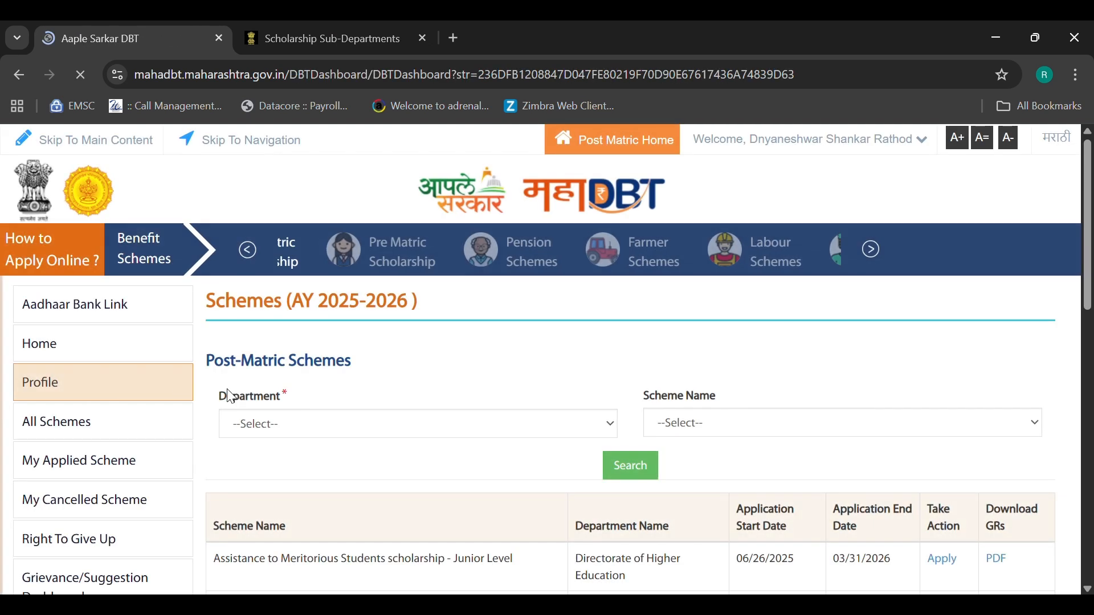
pyautogui.scroll(-2, 257, 405)
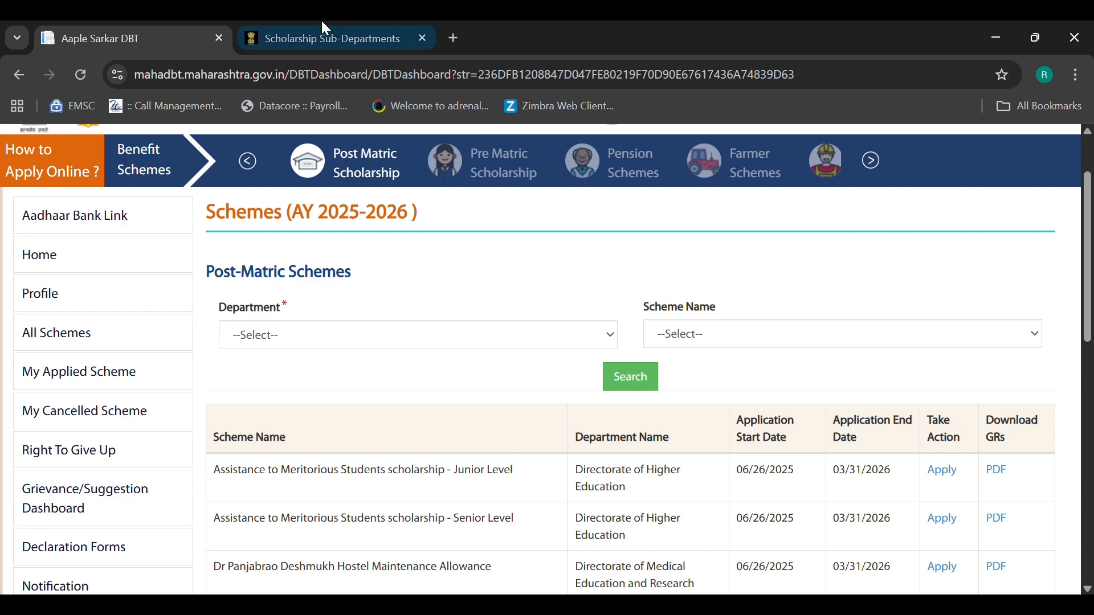
pyautogui.click(322, 22)
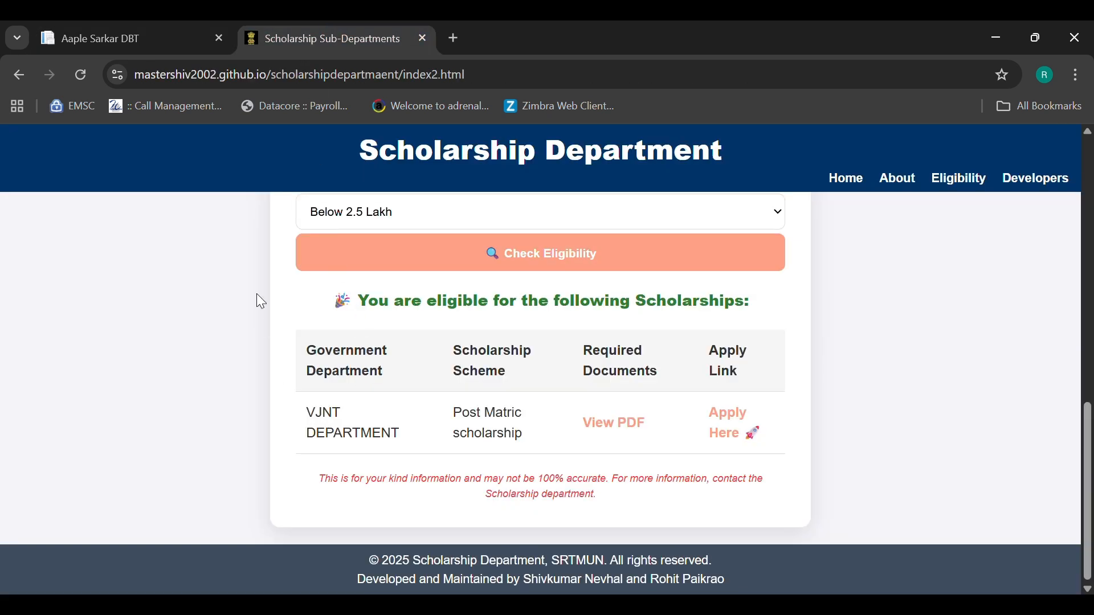
pyautogui.click(90, 26)
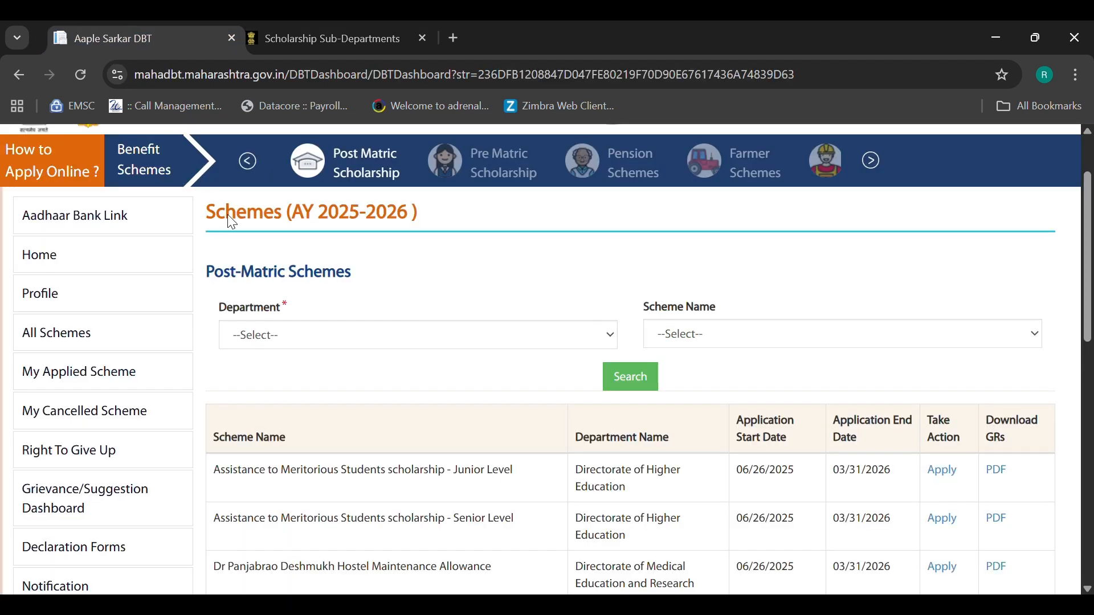
pyautogui.click(219, 39)
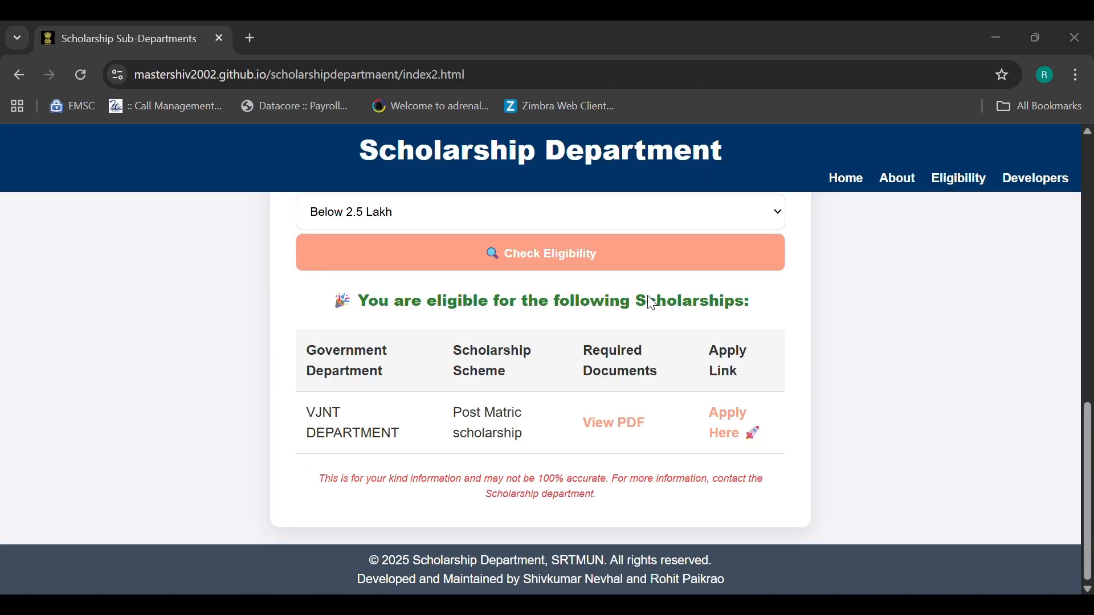